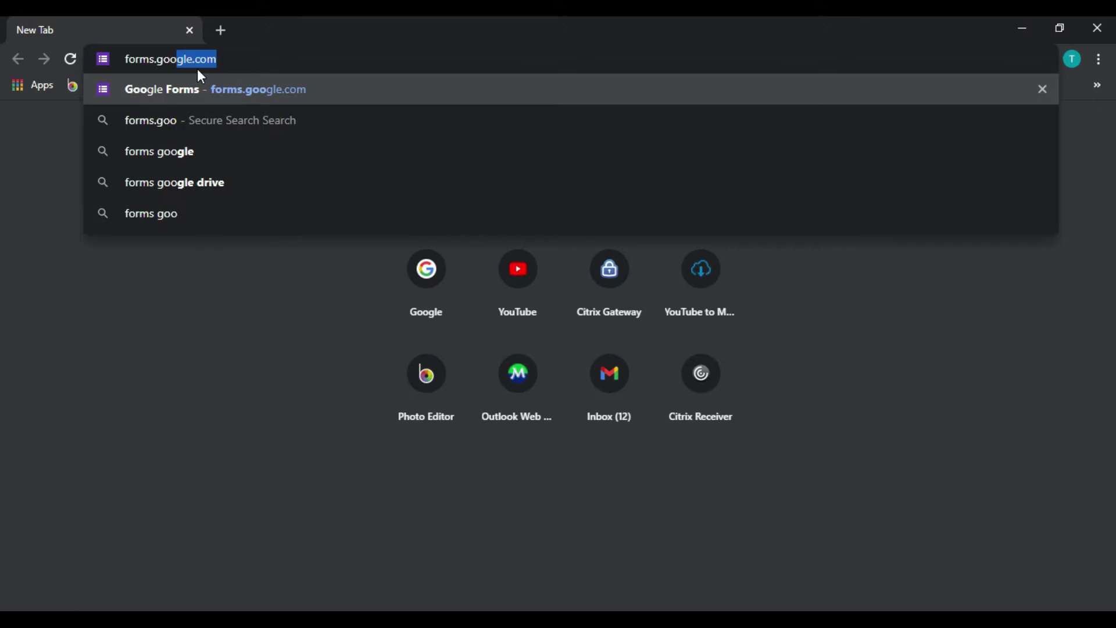
Open the Google Forms site at forms.google.com.
text(.com)
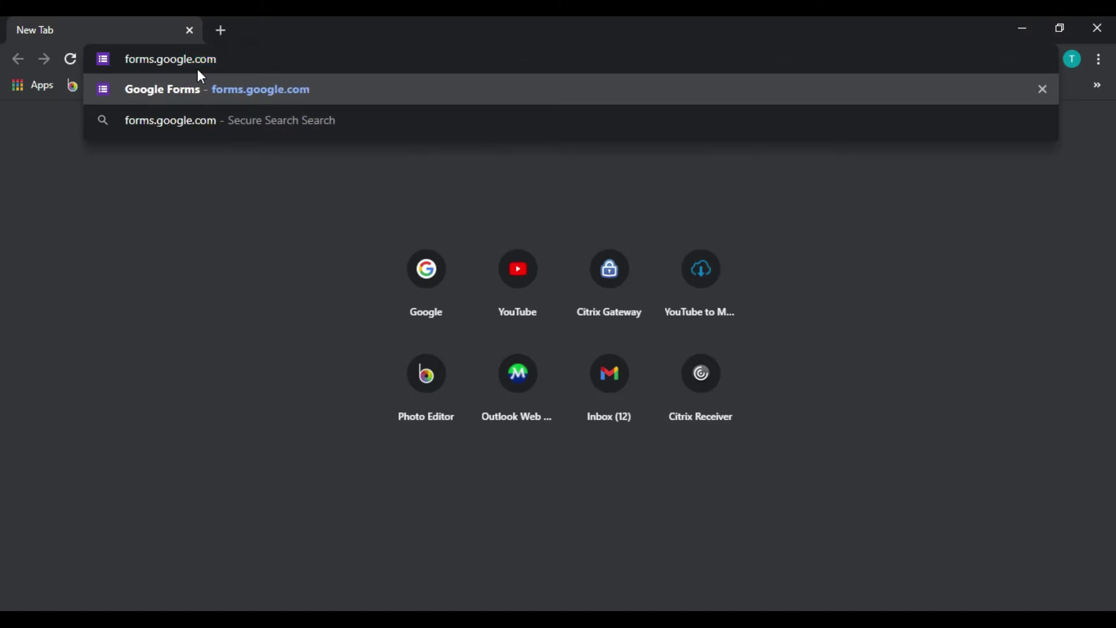
key(Return)
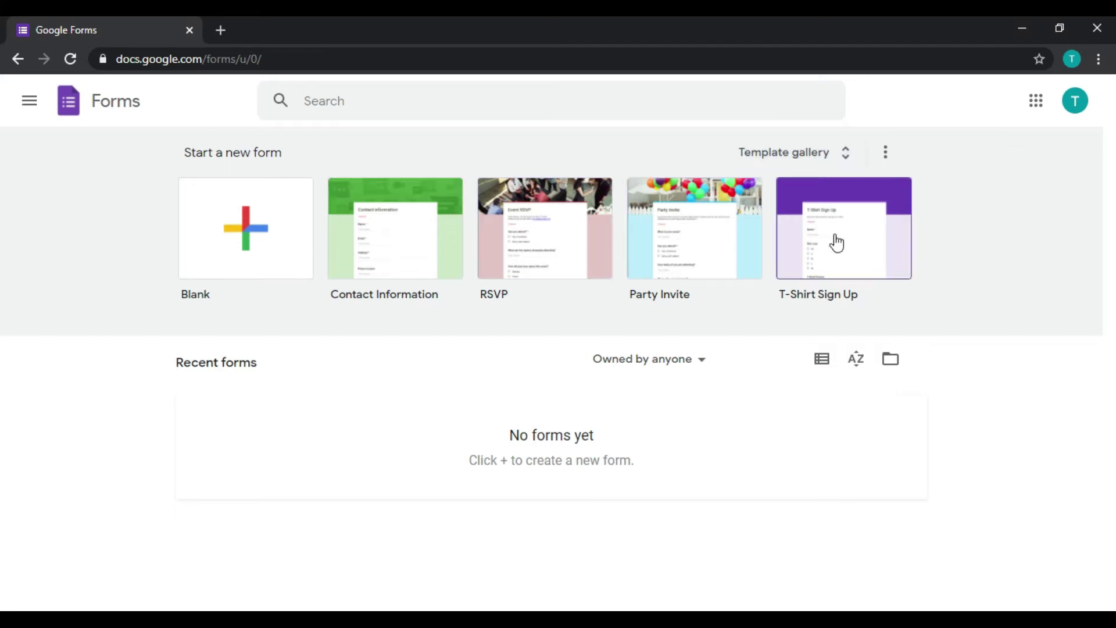
Browse the full template gallery through the Personal, Work and Education sections and create a new blank form.
click(794, 157)
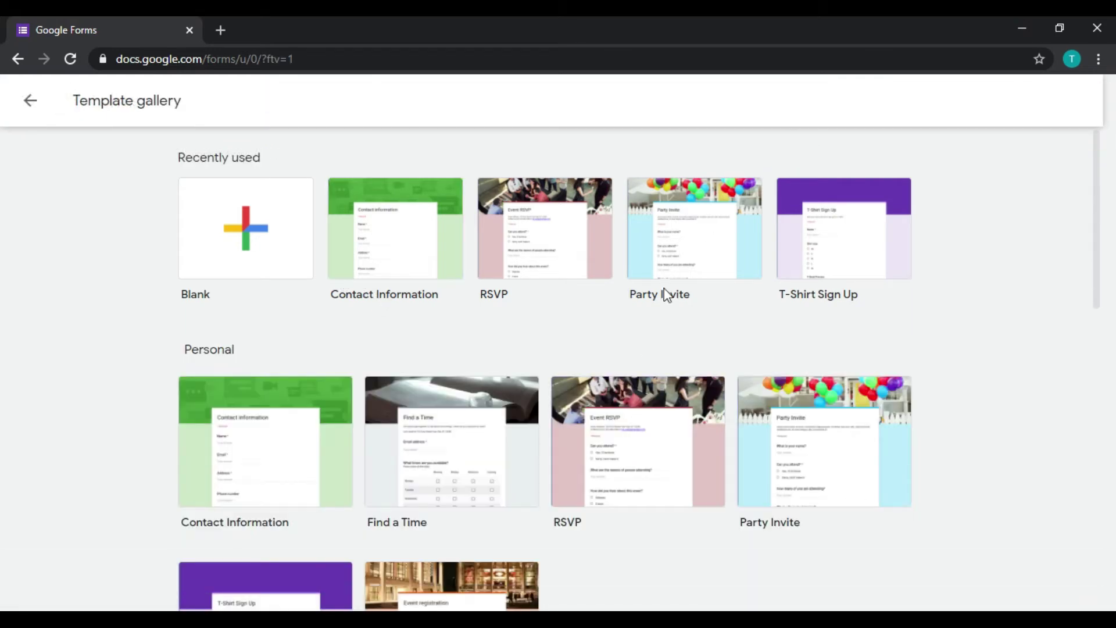
scroll(685, 259, down, 1)
scroll(687, 260, down, 7)
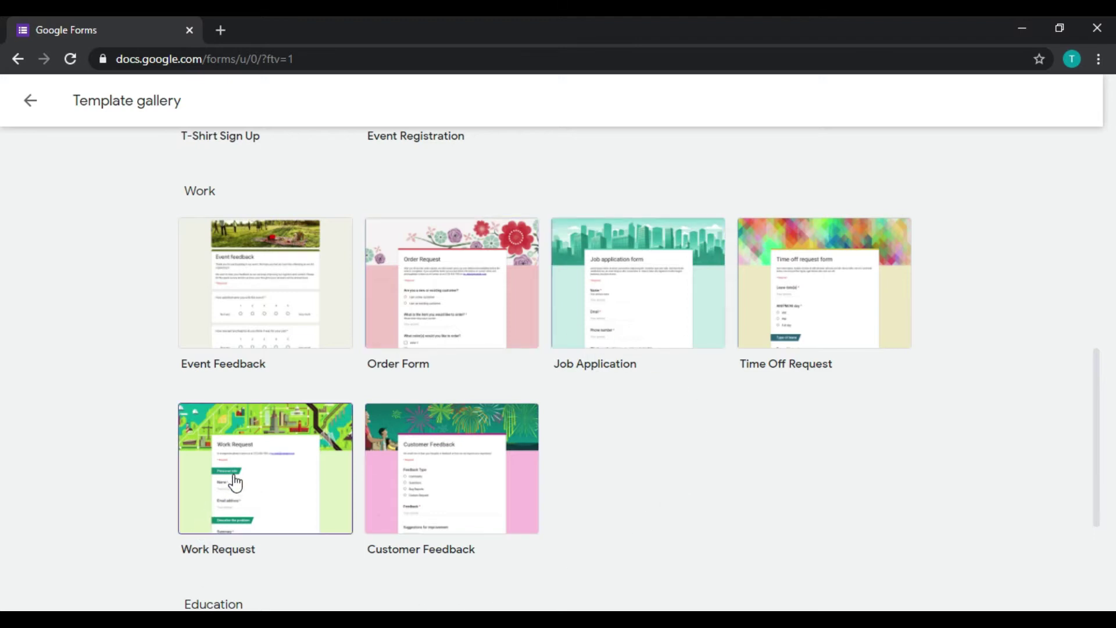
scroll(756, 401, down, 3)
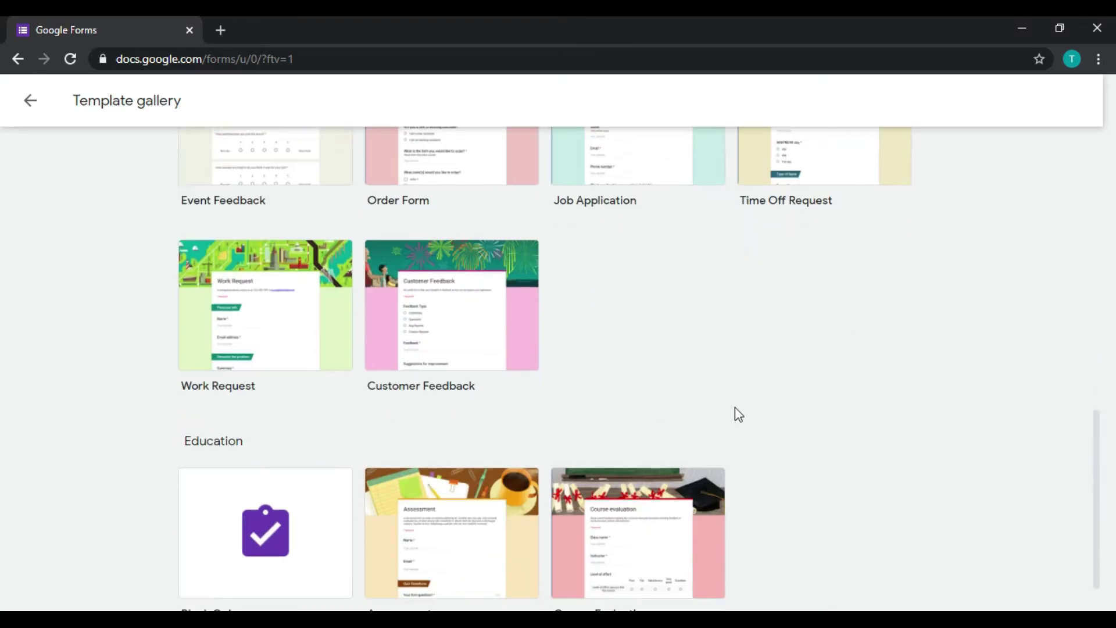
scroll(697, 378, up, 6)
scroll(674, 356, up, 6)
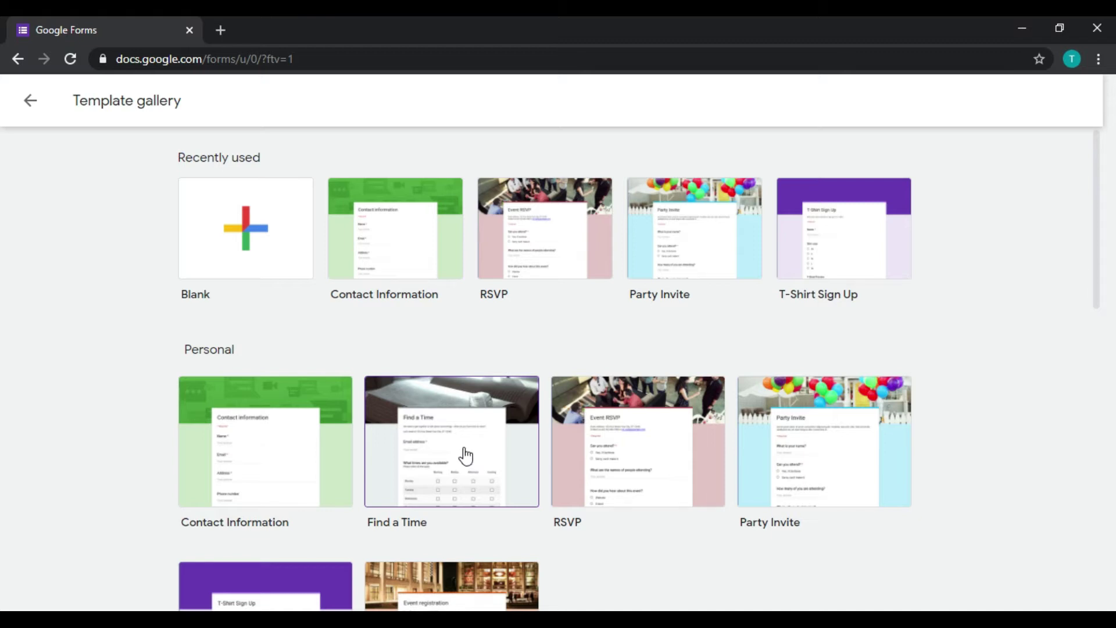
click(235, 239)
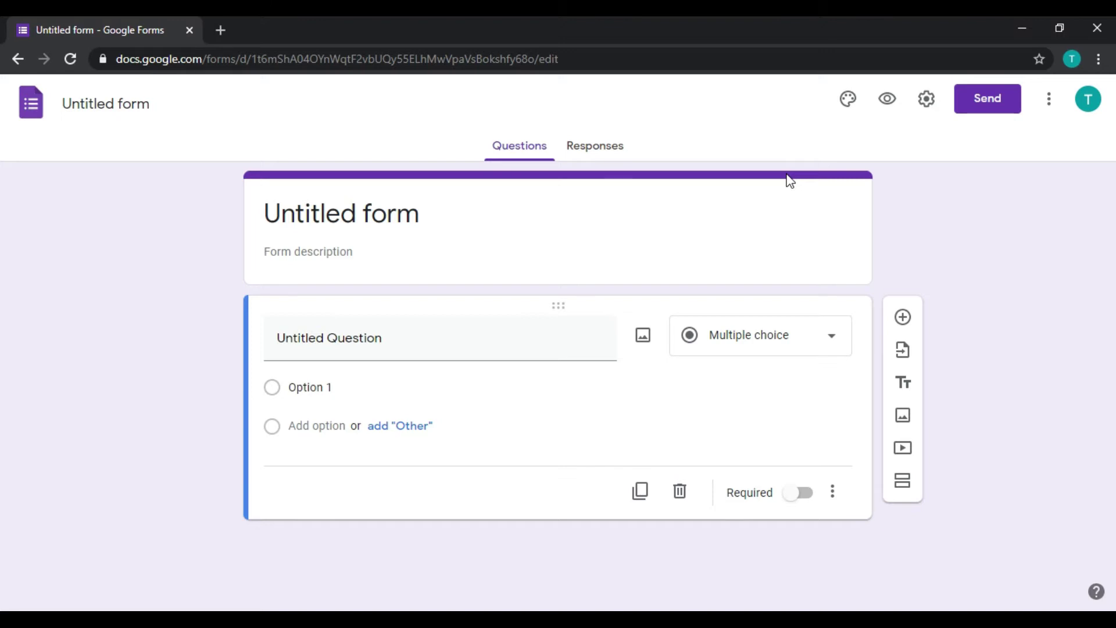
Rename the form file as "Form" and apply the same name to the form's heading.
click(208, 100)
click(94, 106)
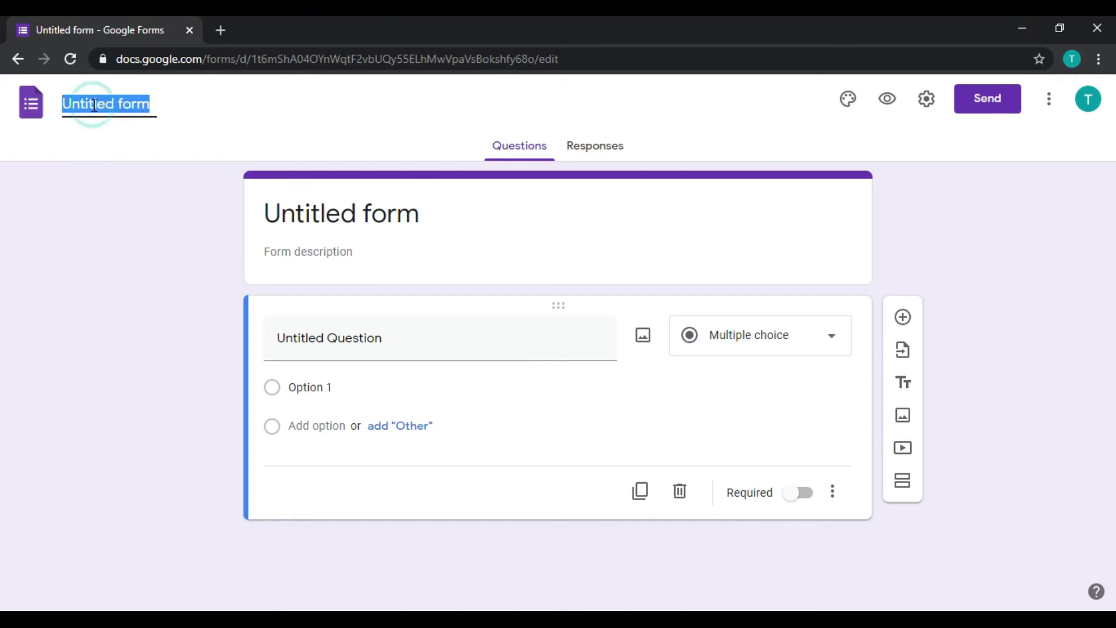
text(Form)
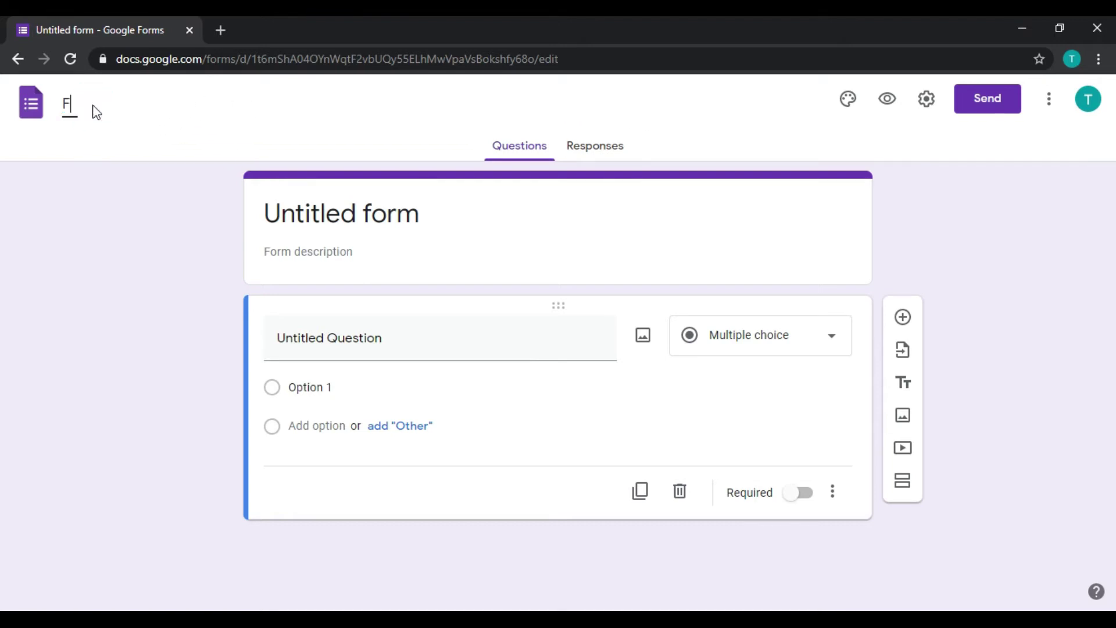
click(266, 190)
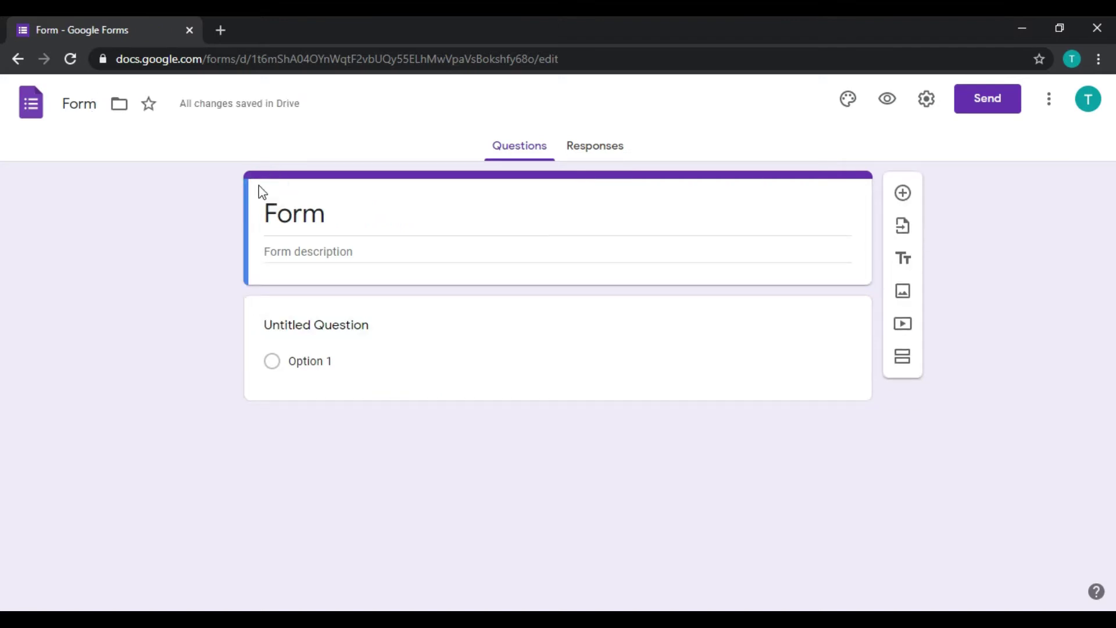
Look at the options for moving the form to a Drive folder and dismiss them without moving it.
click(125, 109)
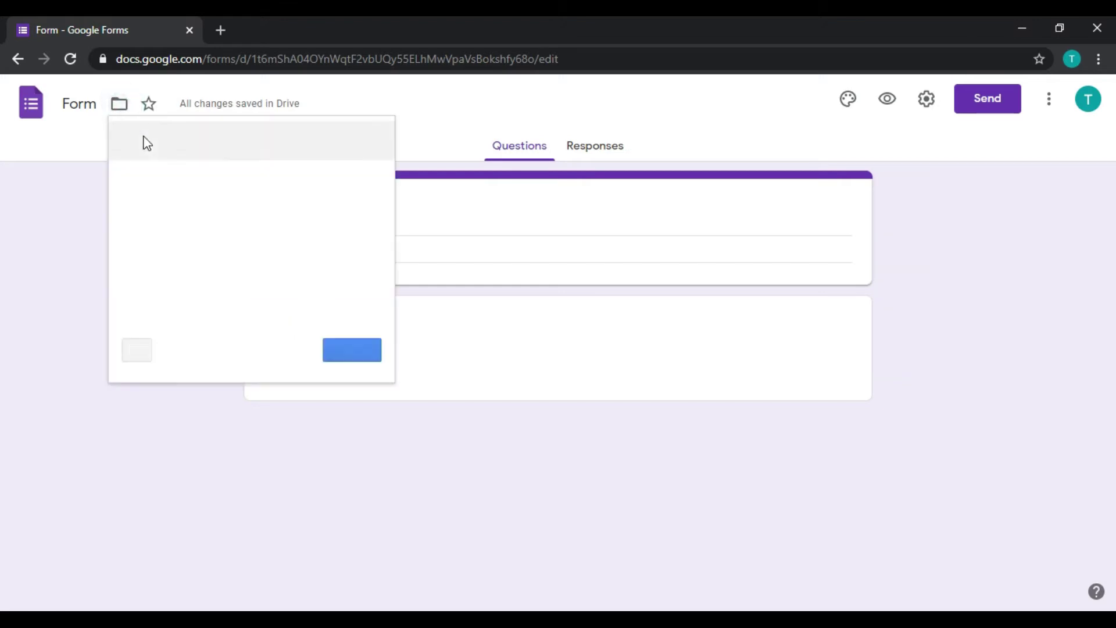
scroll(198, 221, down, 1)
scroll(187, 192, up, 1)
click(78, 232)
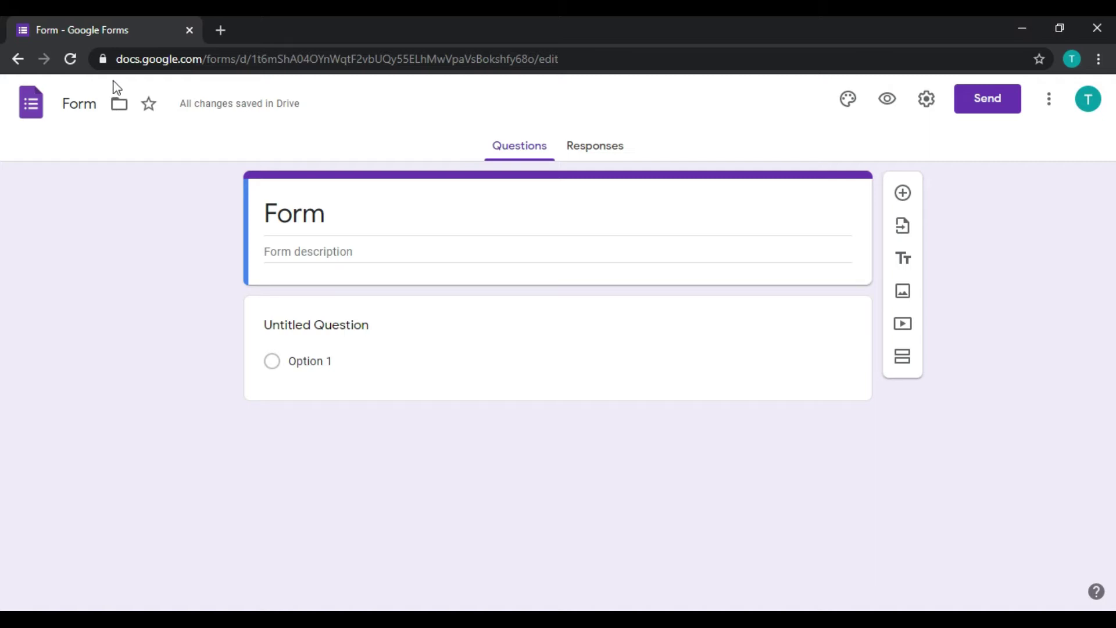
Search for "googledrive" in a new browser tab and open Google Drive from the sign-in result.
click(222, 29)
text(google.com/?hl=en-US)
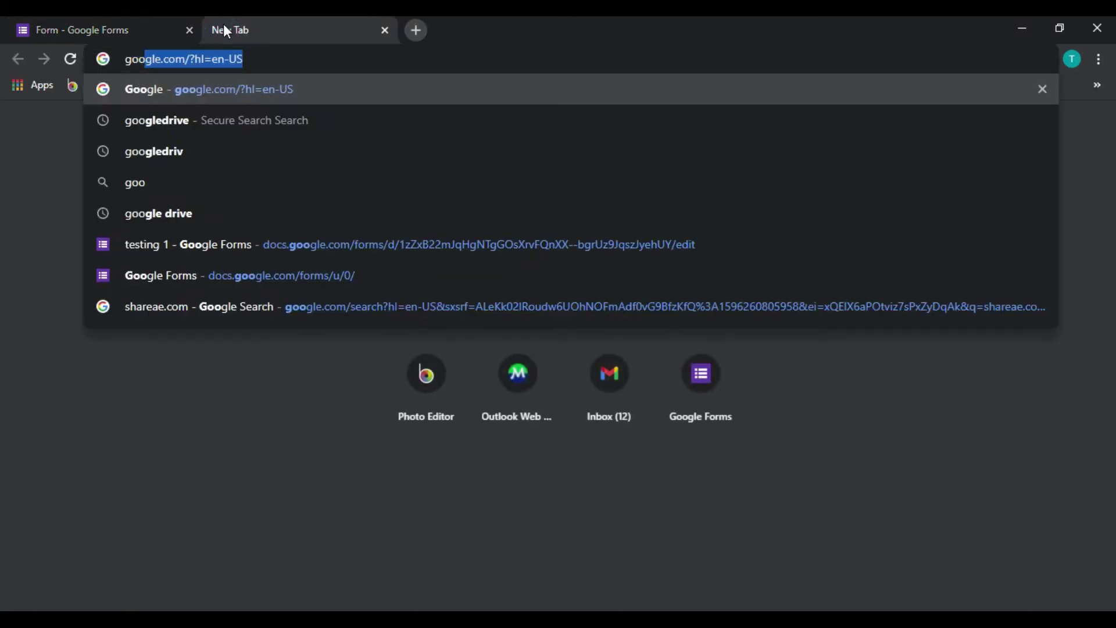
click(184, 114)
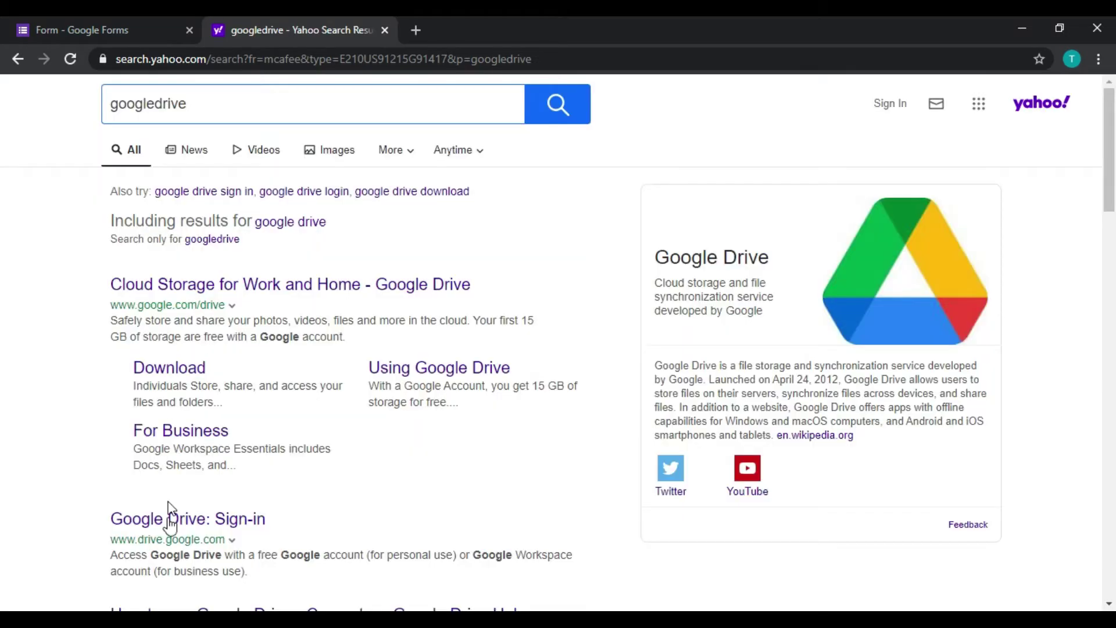
click(169, 519)
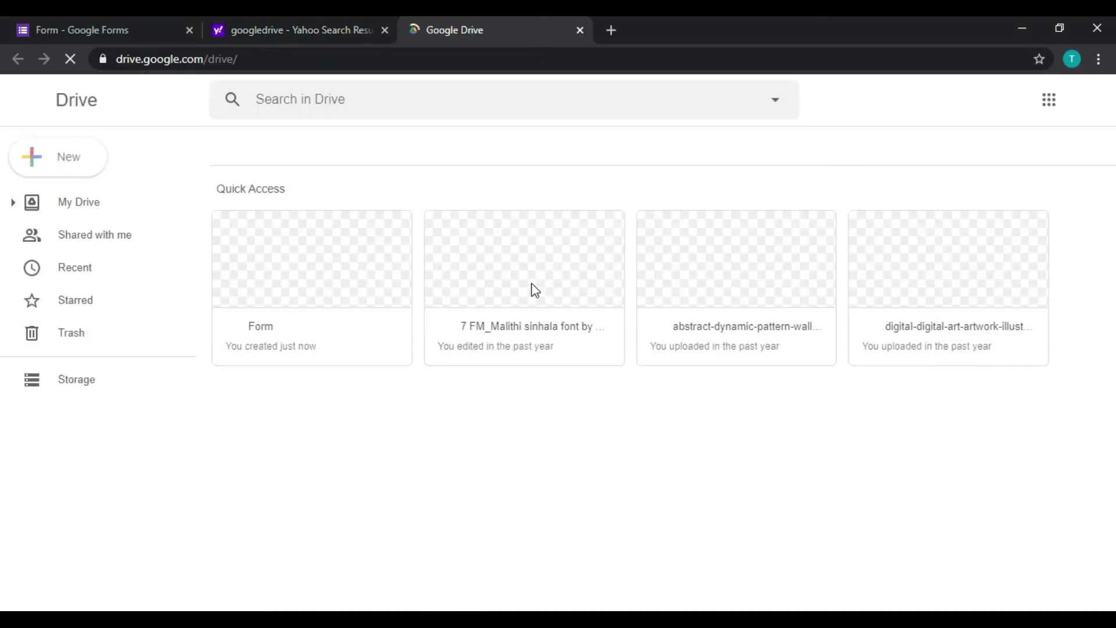
Check the saved form in My Drive, close the Yahoo search results and return to the form editor.
click(128, 29)
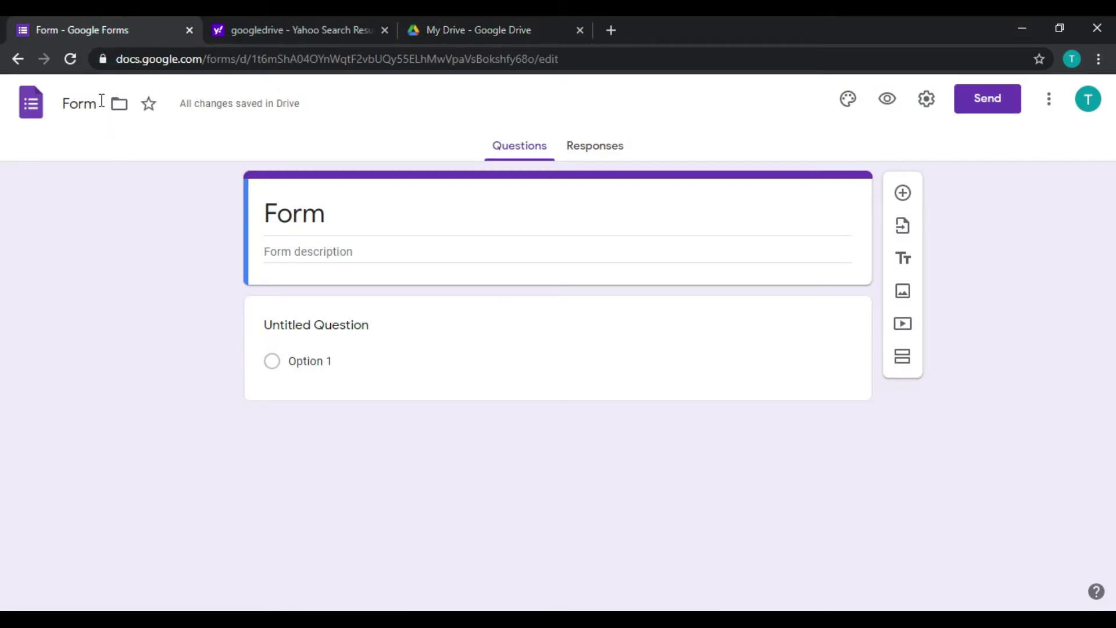
click(481, 33)
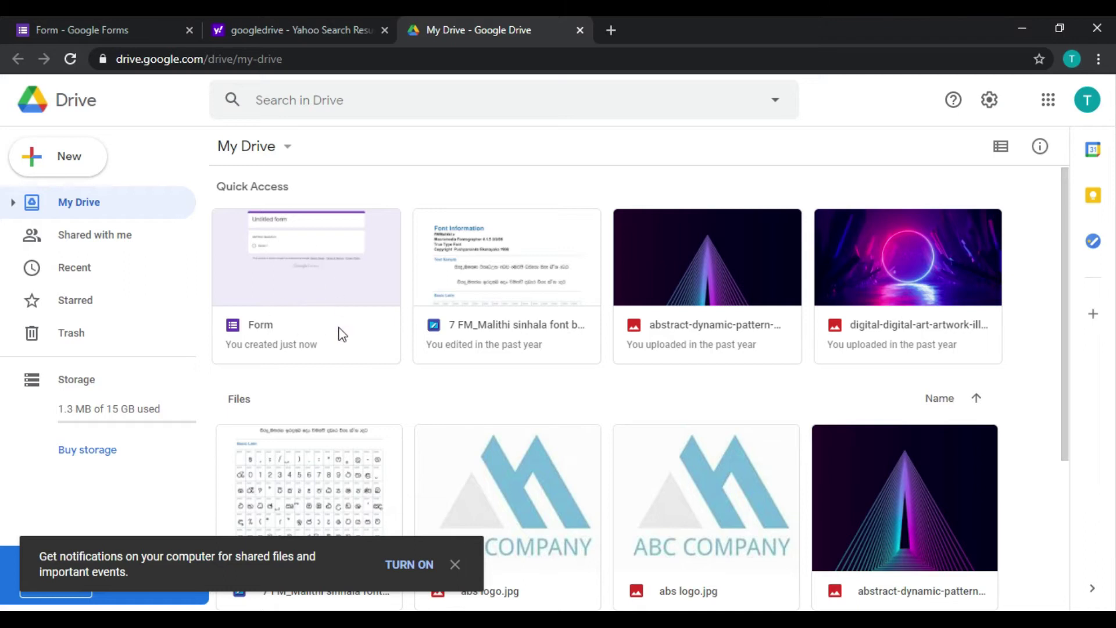
click(305, 23)
click(384, 30)
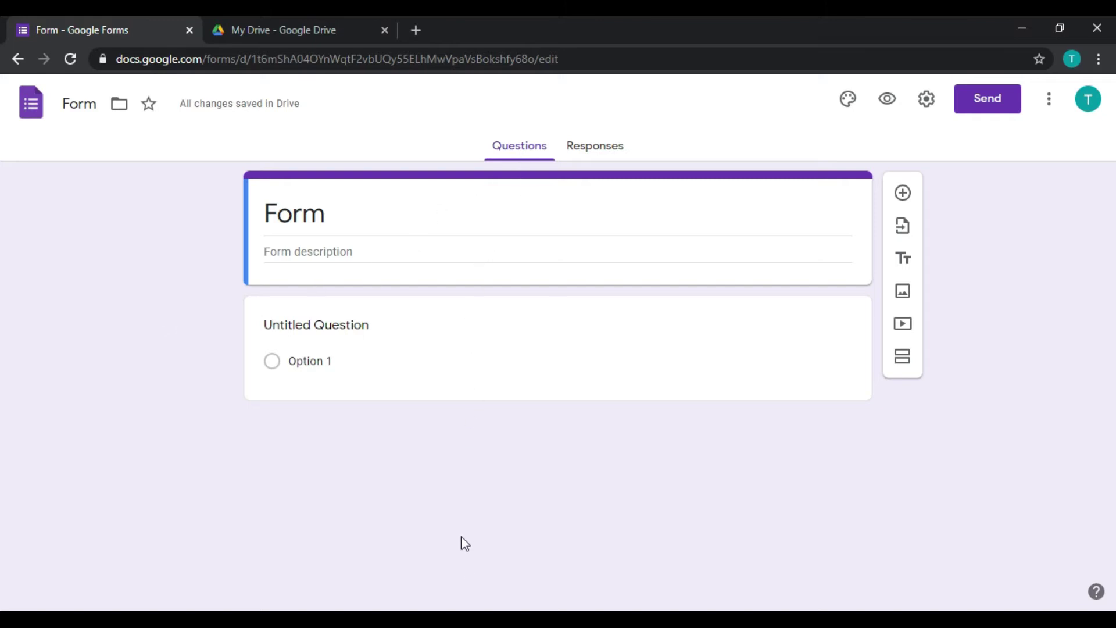
Look at the form's responses page and return to its questions.
click(610, 138)
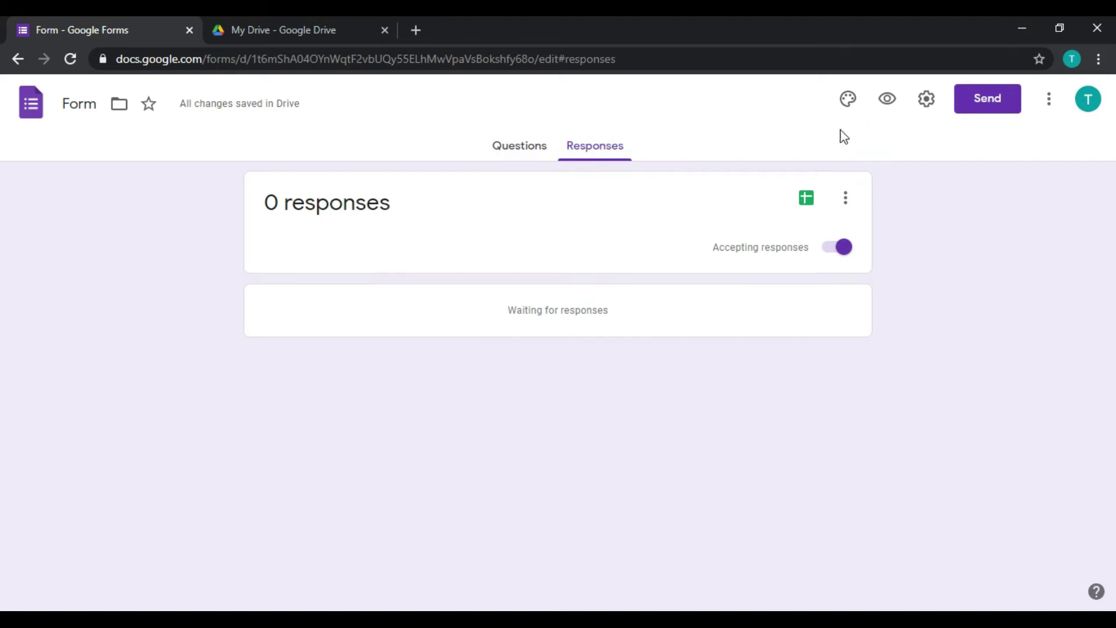
click(523, 148)
click(616, 148)
click(519, 146)
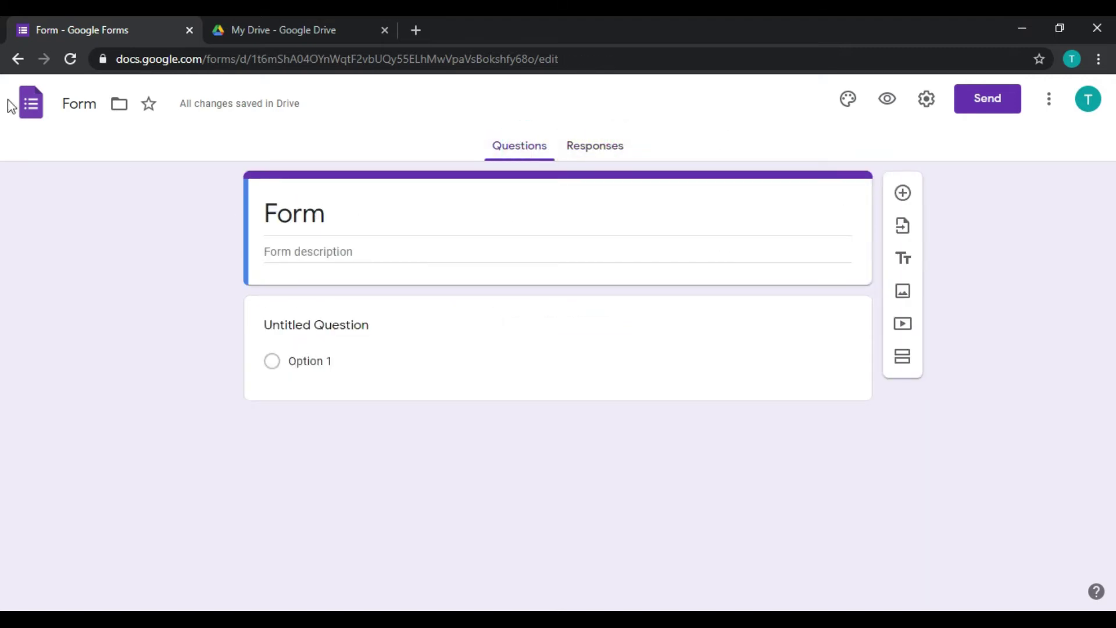
Change the title in the form's heading to "Personal info".
double_click(285, 218)
text(Per)
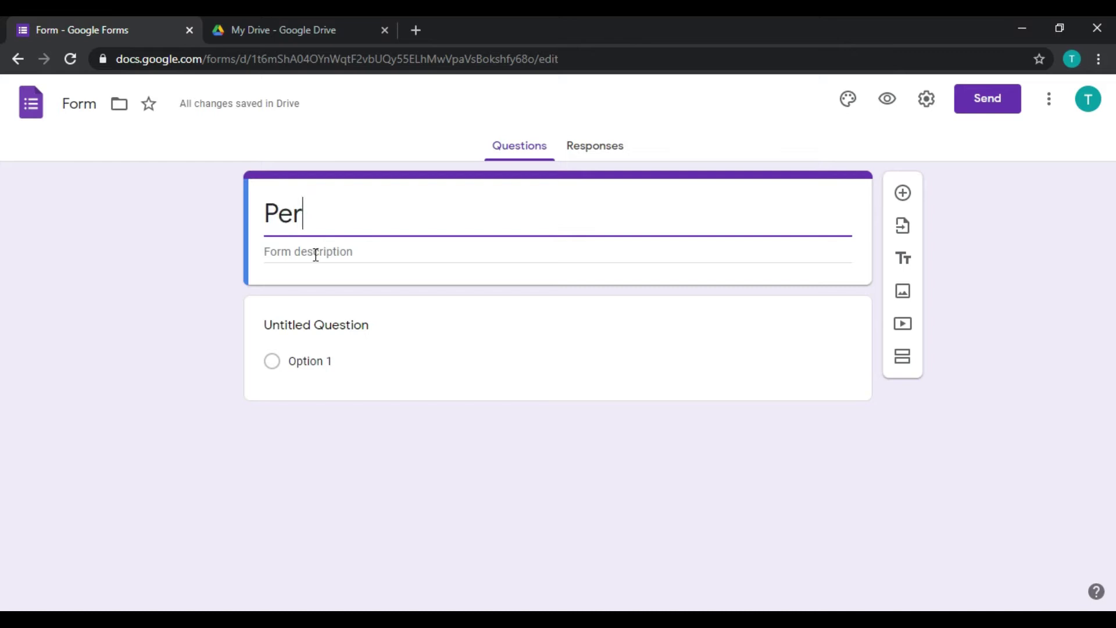
text(sonal infp)
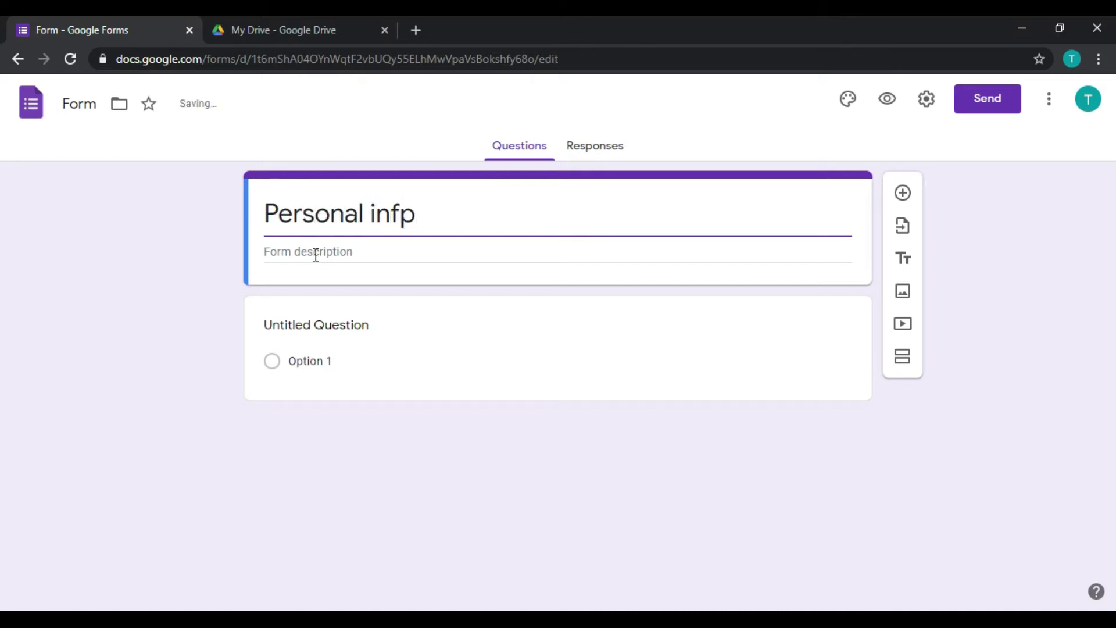
key(BackSpace)
text(o)
Delete the default untitled multiple-choice question from the form.
click(628, 372)
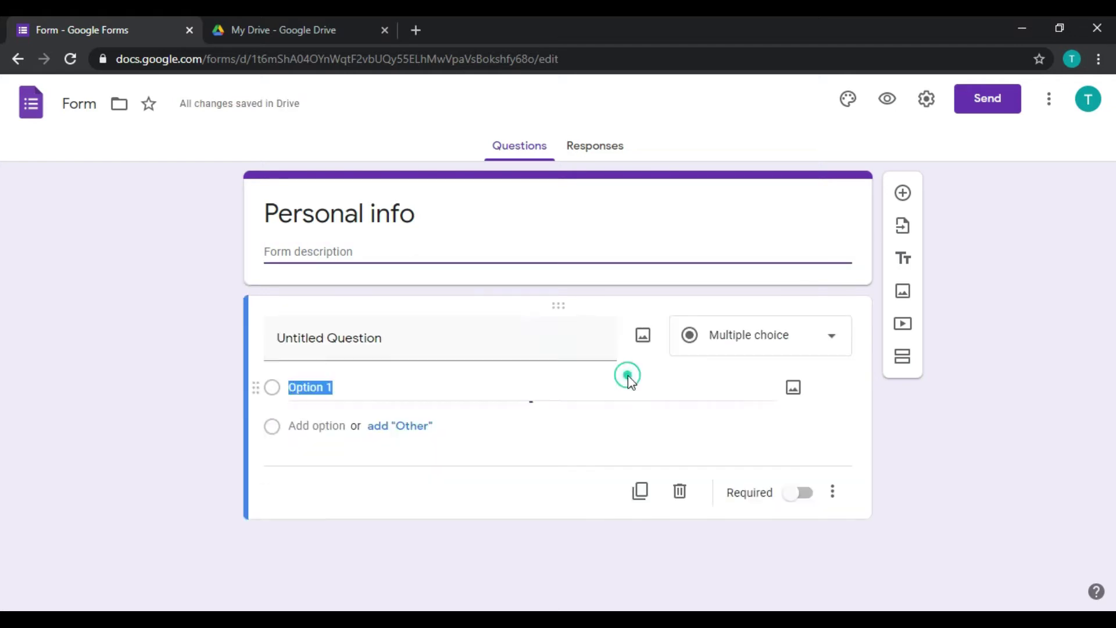
click(679, 491)
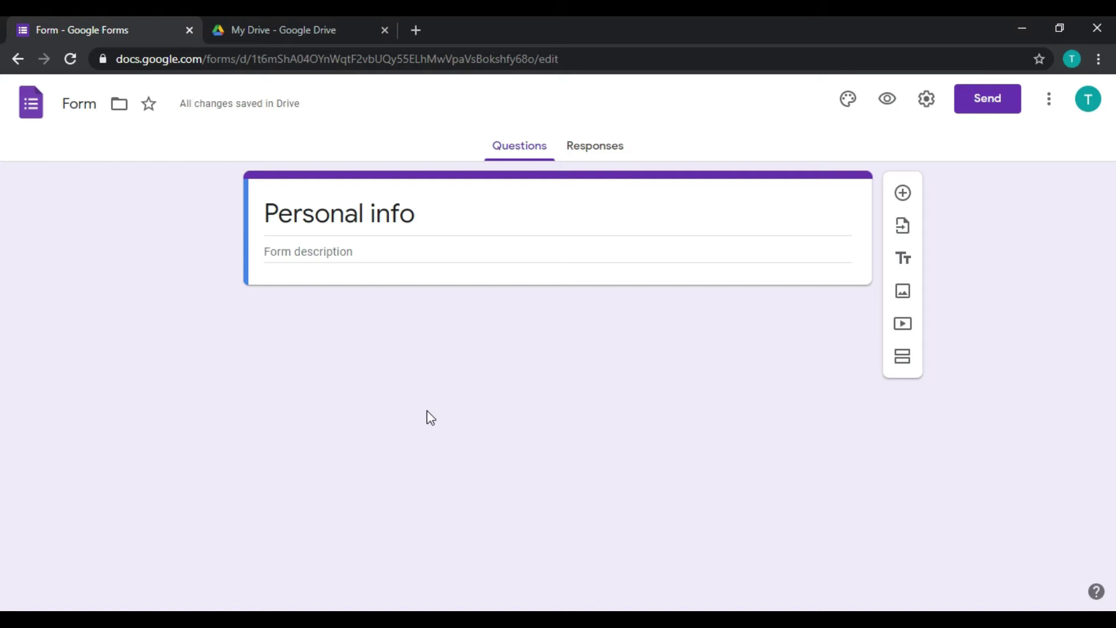
Enter "Research" as the form description below the title.
click(300, 252)
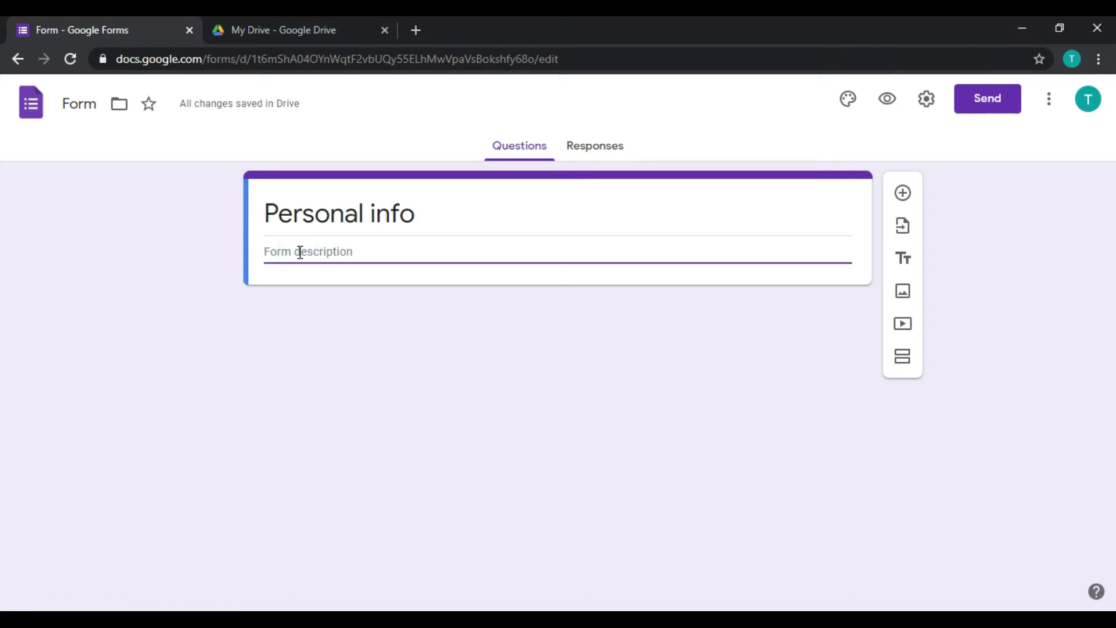
text(Research)
key(BackSpace)
key(BackSpace)
key(BackSpace)
key(BackSpace)
text(earch)
Preview the form as respondents see it and close the preview.
click(888, 99)
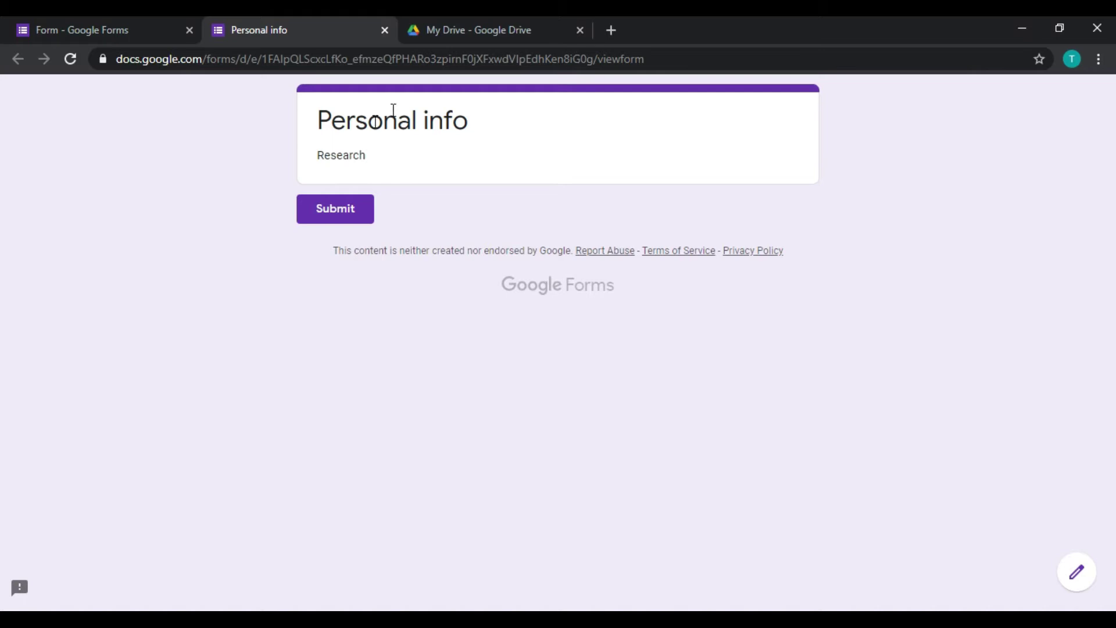
click(385, 31)
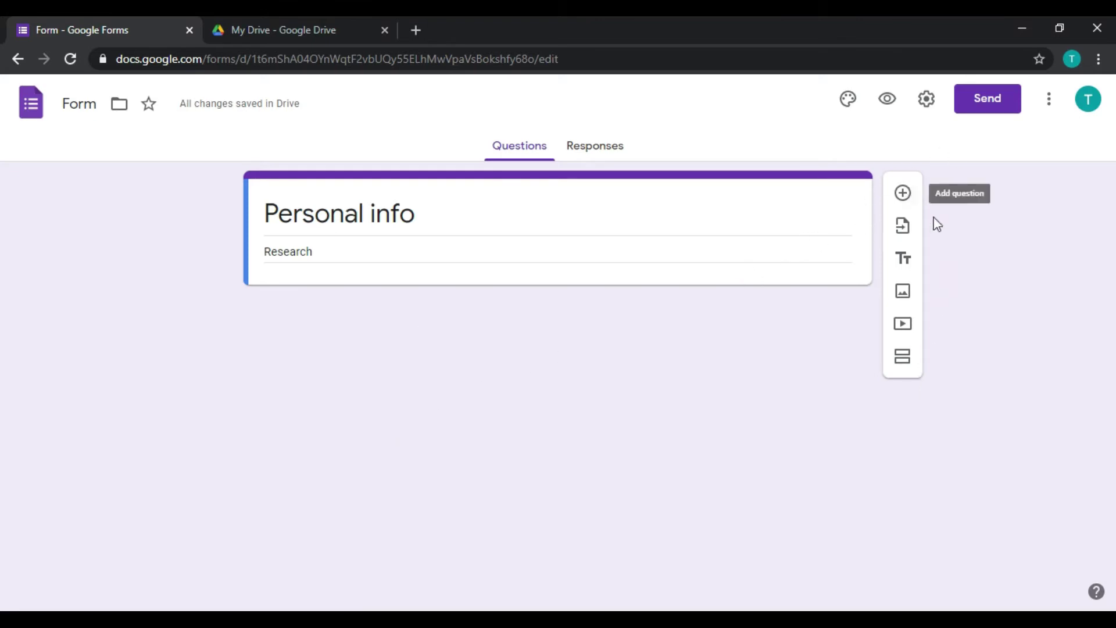
Add a new question, look through the available question types, and title it "Name" as a short-answer question.
click(903, 194)
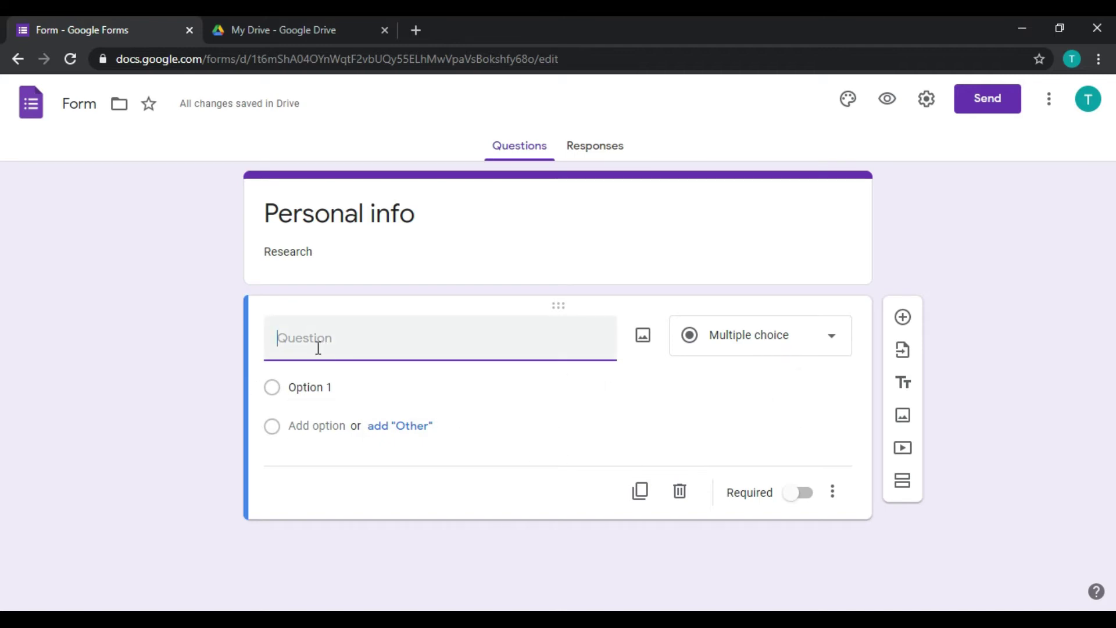
click(811, 334)
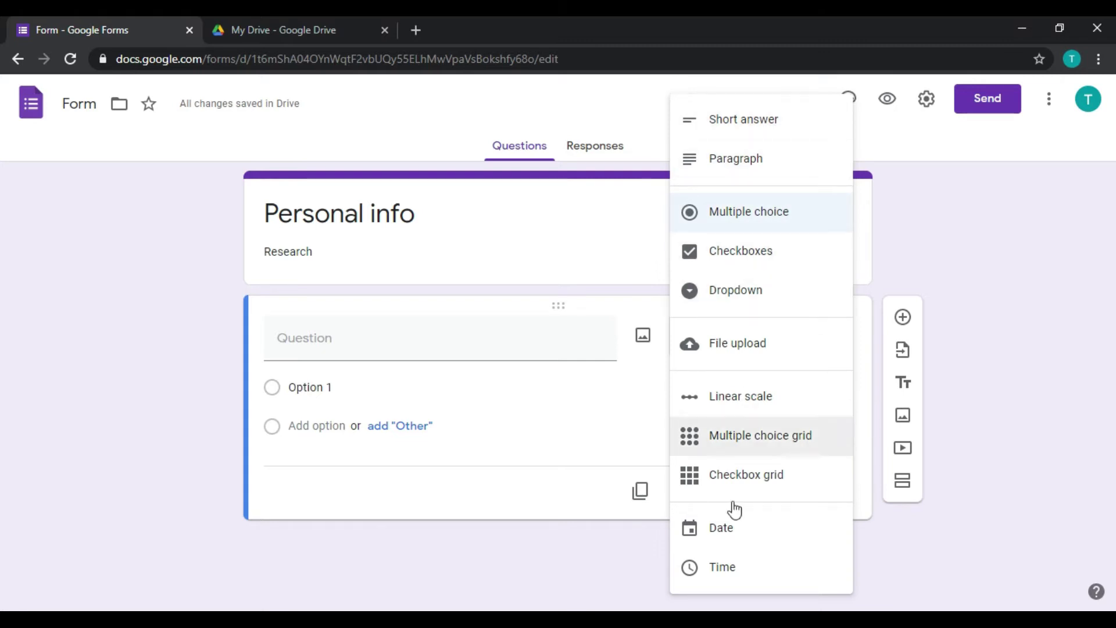
click(501, 238)
click(364, 349)
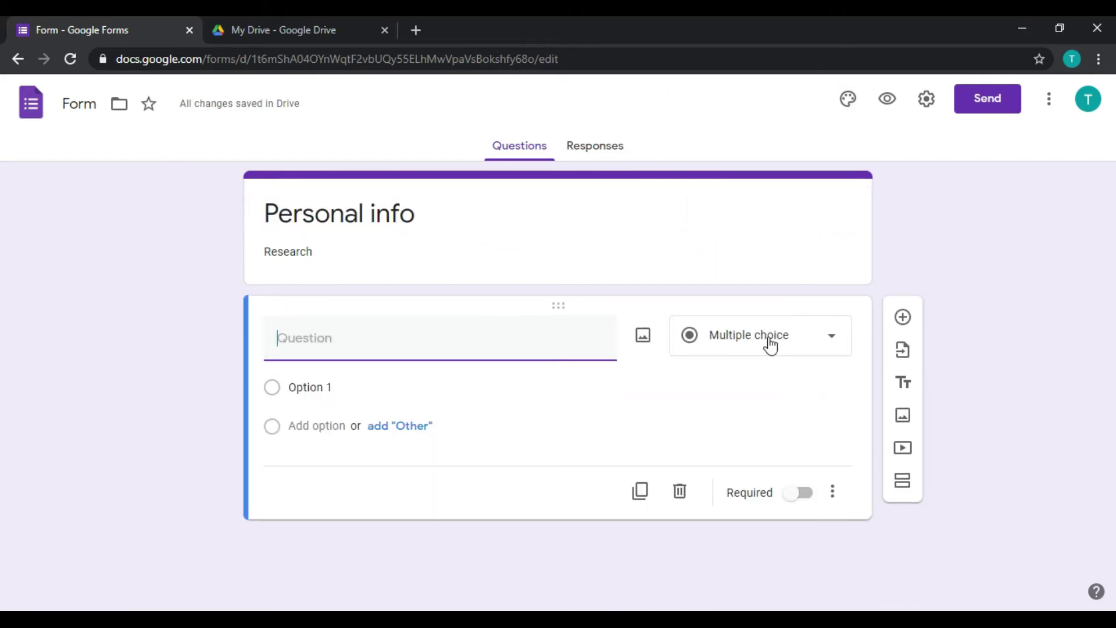
click(364, 334)
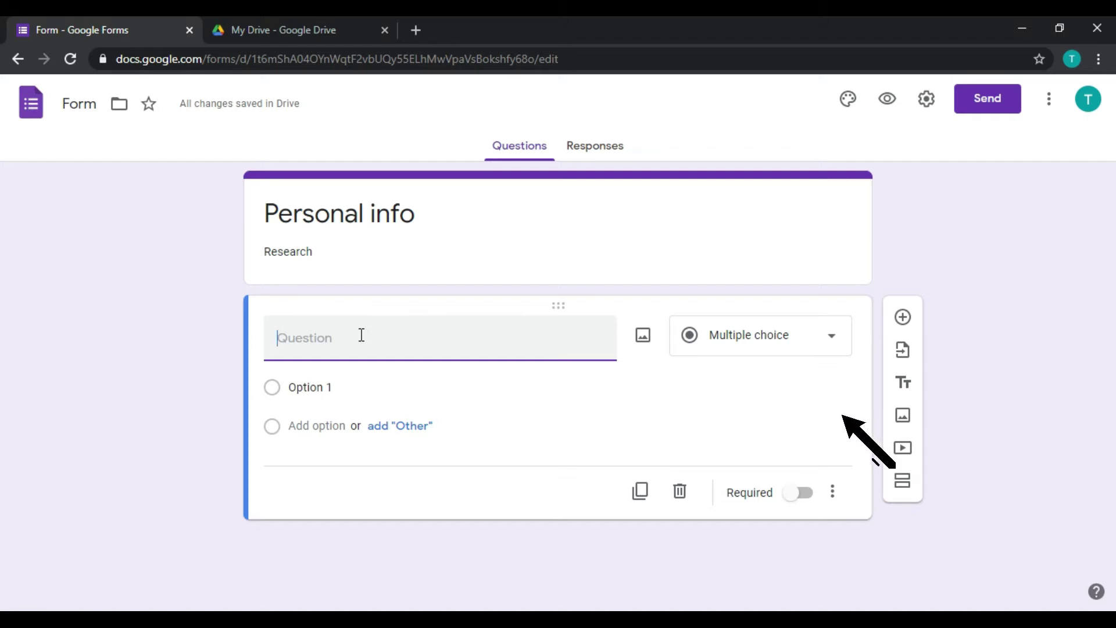
text(Name)
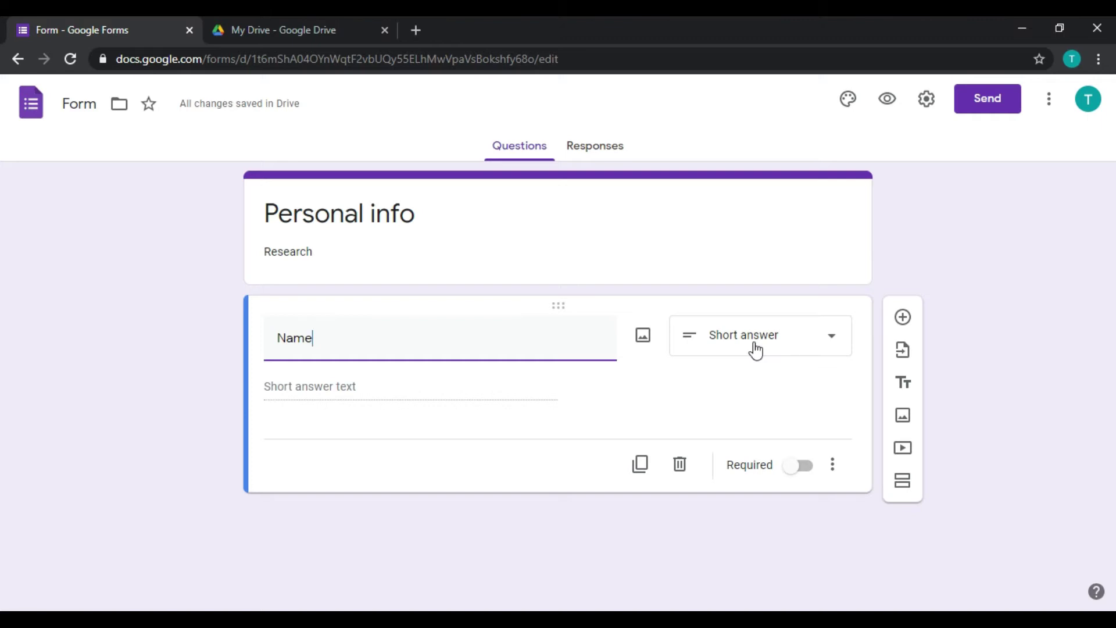
View the additional display options of the Name question, such as description and response validation, and dismiss them.
click(348, 386)
click(832, 464)
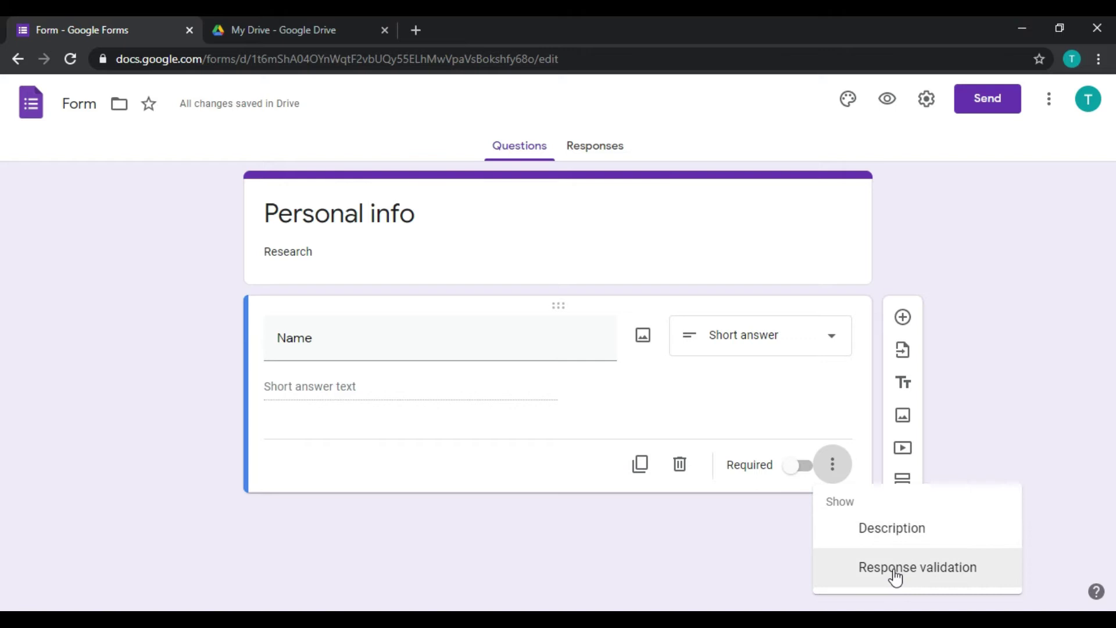
click(808, 549)
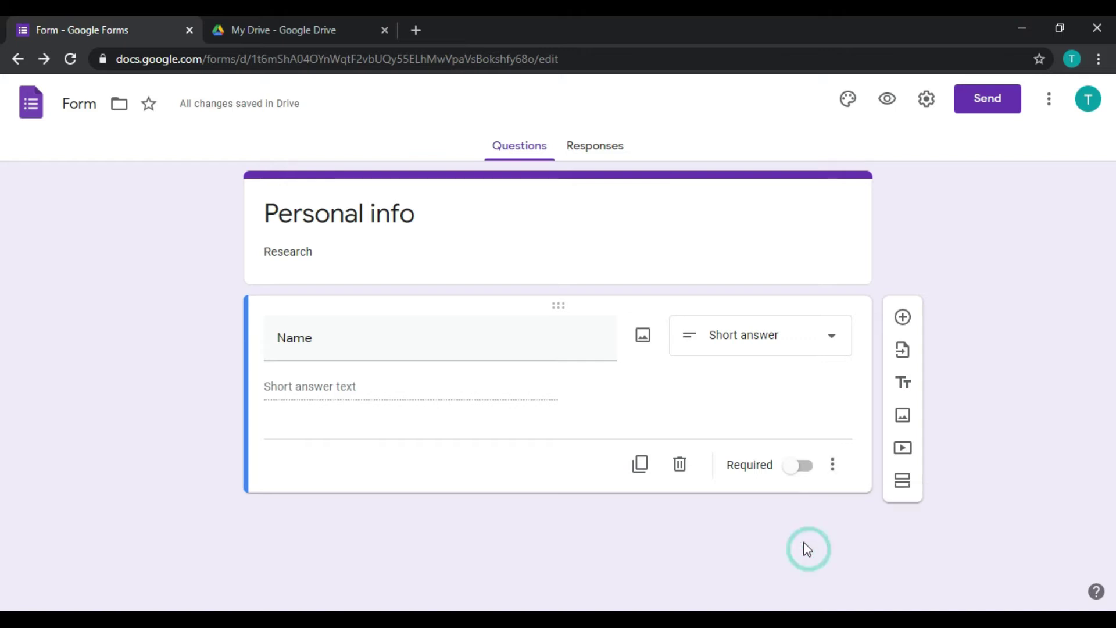
Duplicate the Name short-answer question.
click(642, 463)
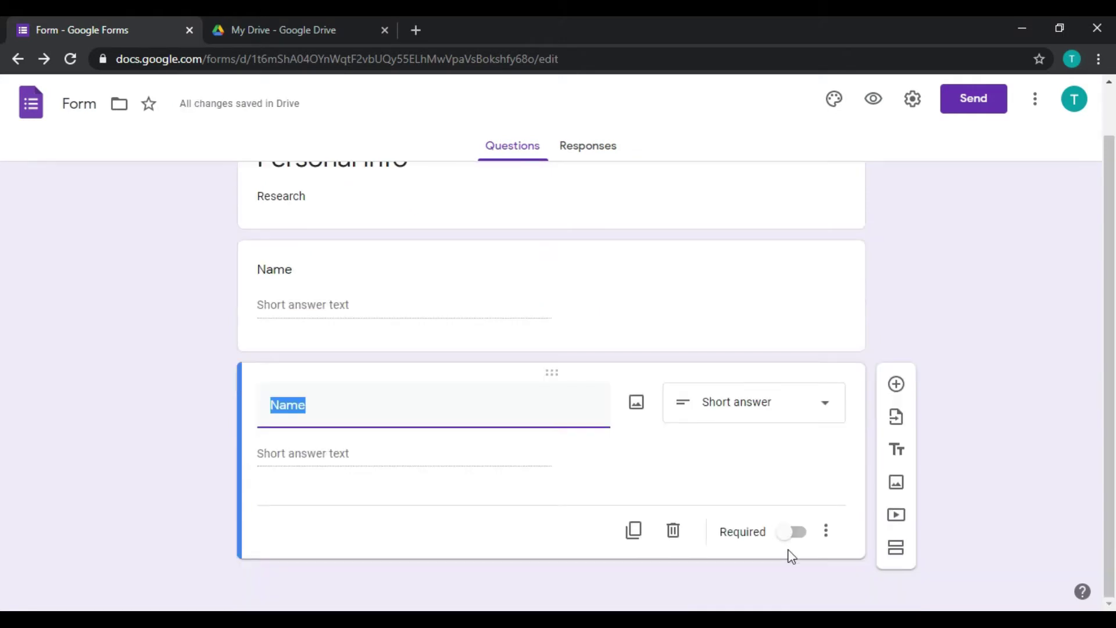
Delete the duplicated Name question and make the remaining Name question required.
click(672, 531)
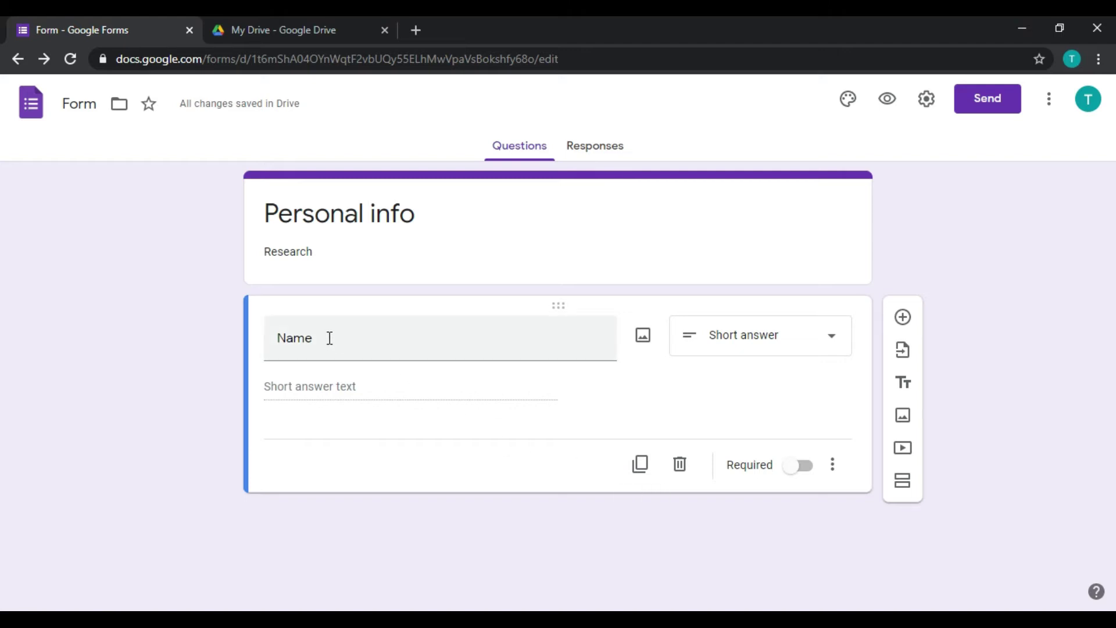
click(797, 466)
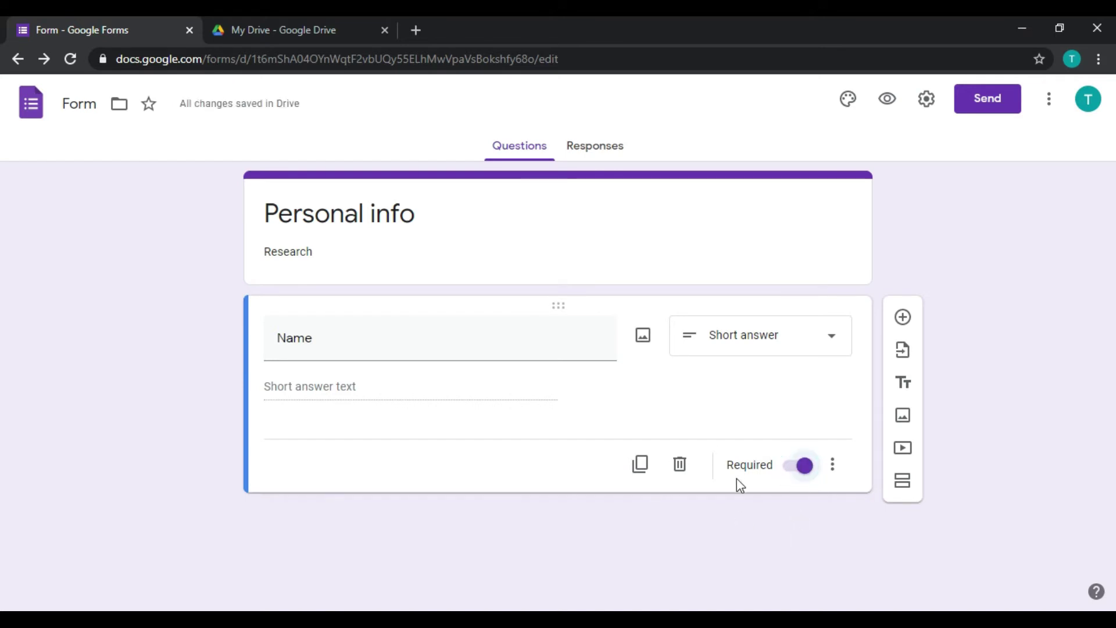
Preview the form, submit a test response with a person's name as the Name answer, and close the preview.
click(886, 100)
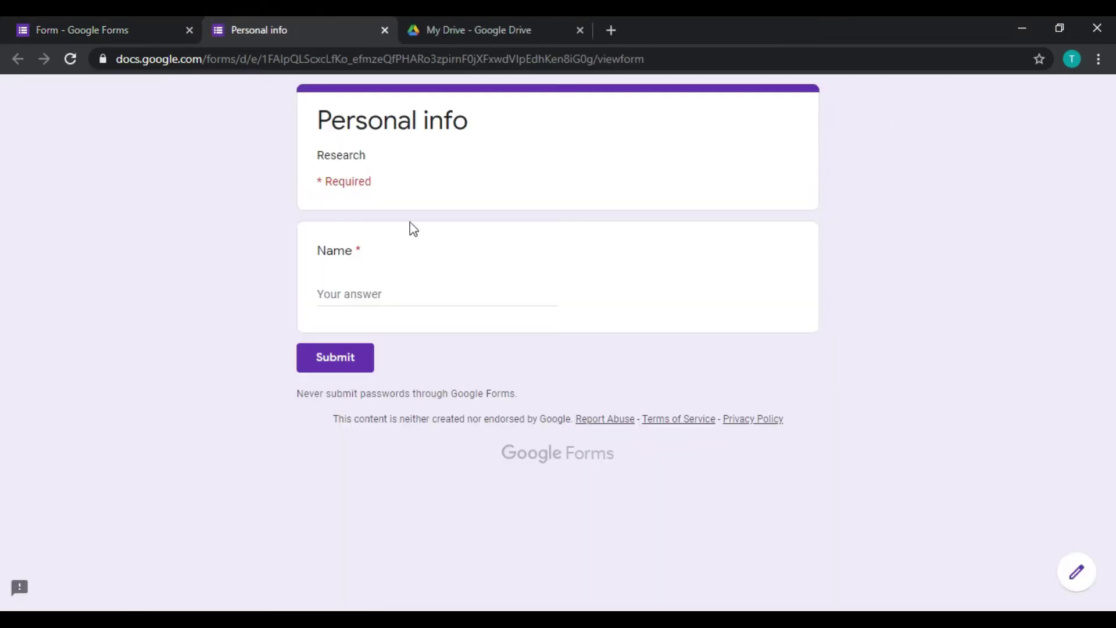
click(349, 295)
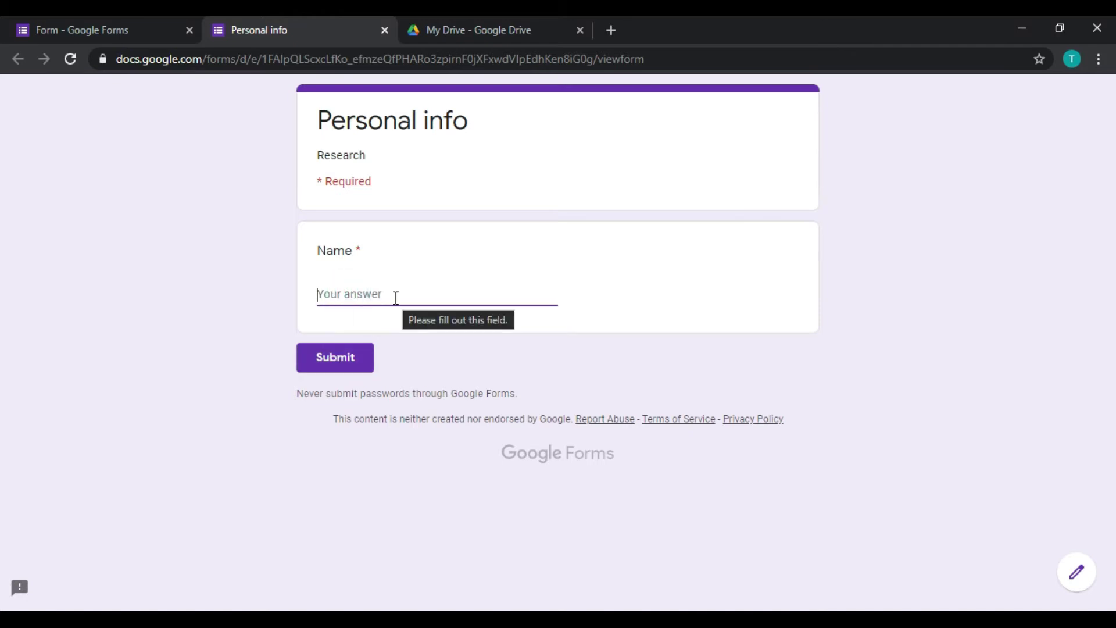
text(janaka)
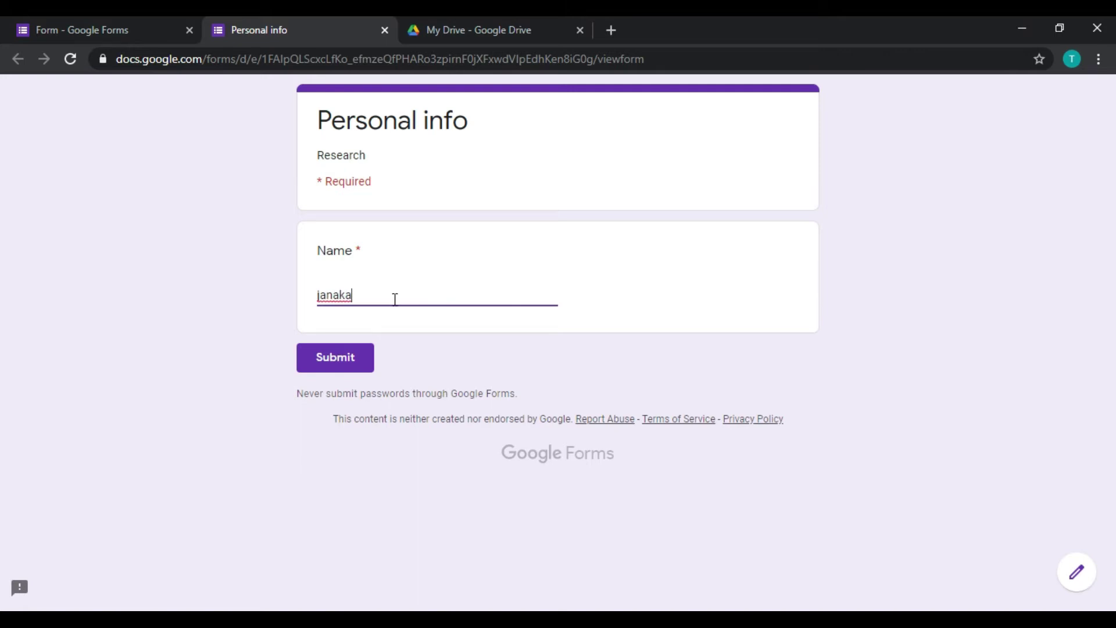
click(324, 359)
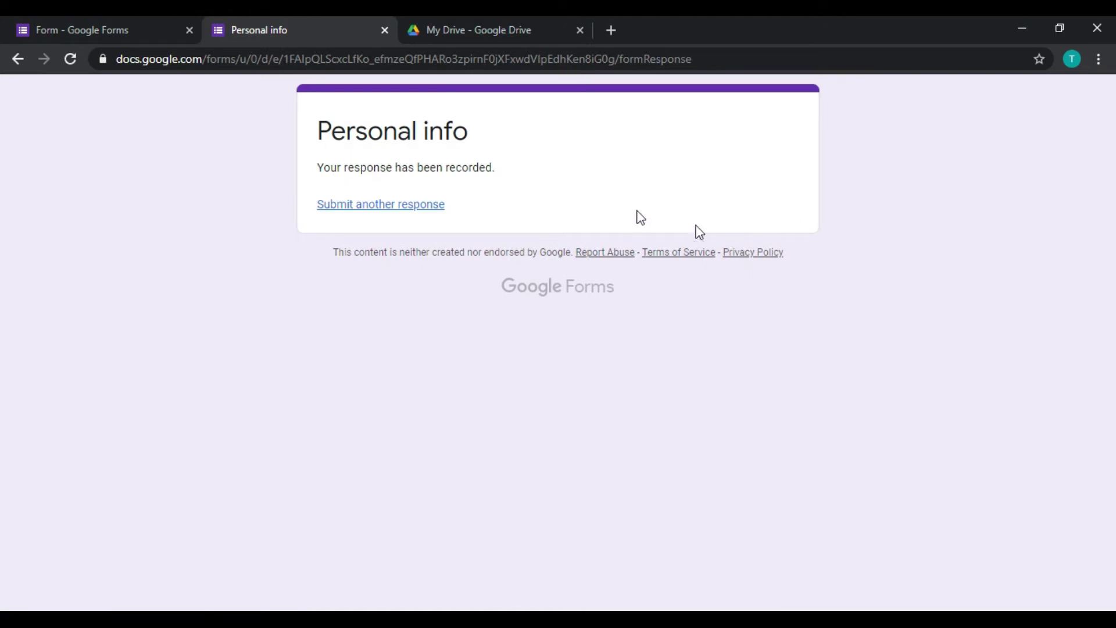
click(385, 30)
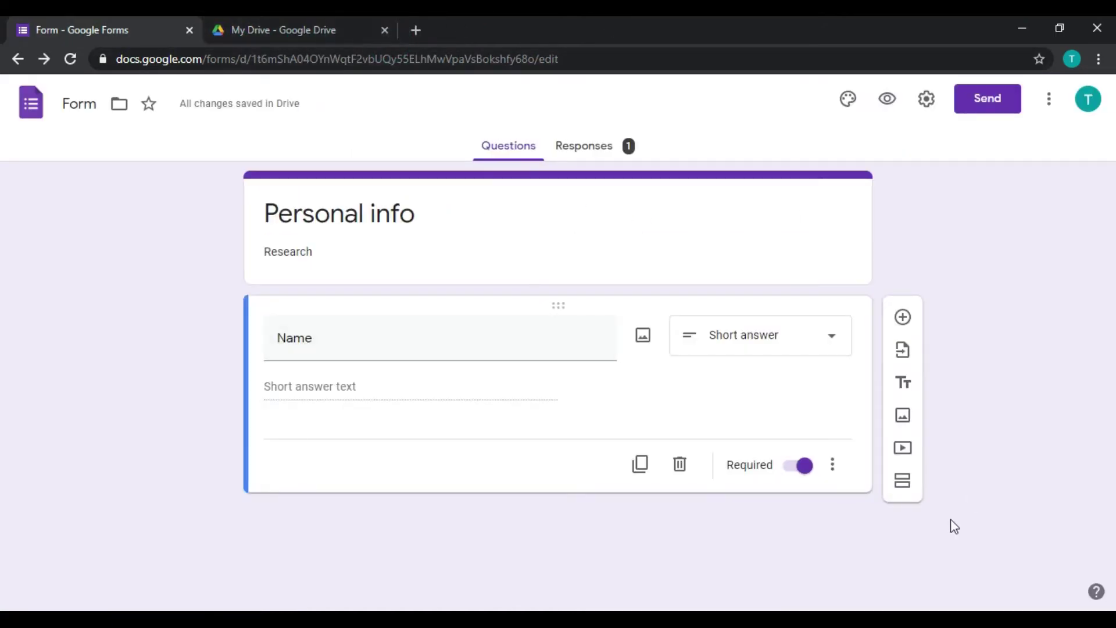
Make the Name question optional and submit an empty test response from the form preview, closing it again.
click(797, 468)
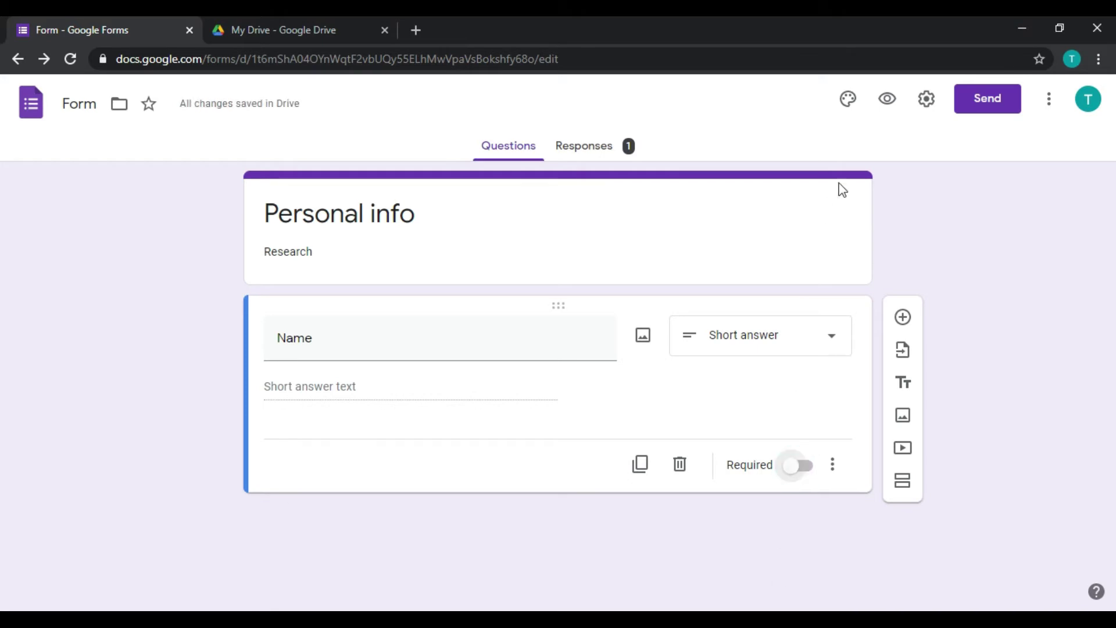
click(889, 105)
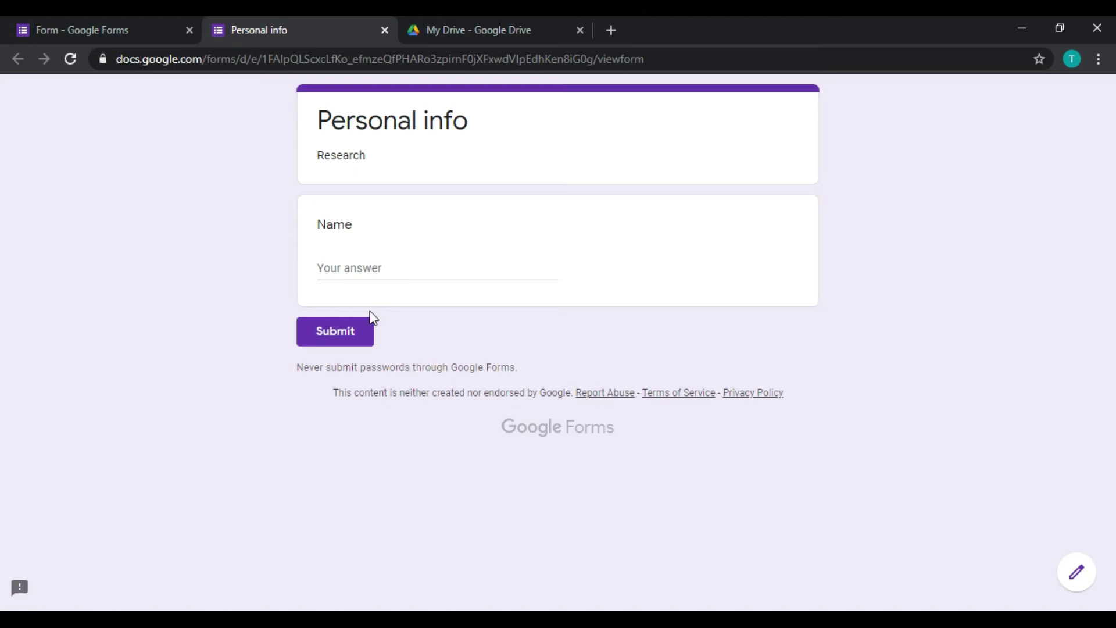
click(343, 267)
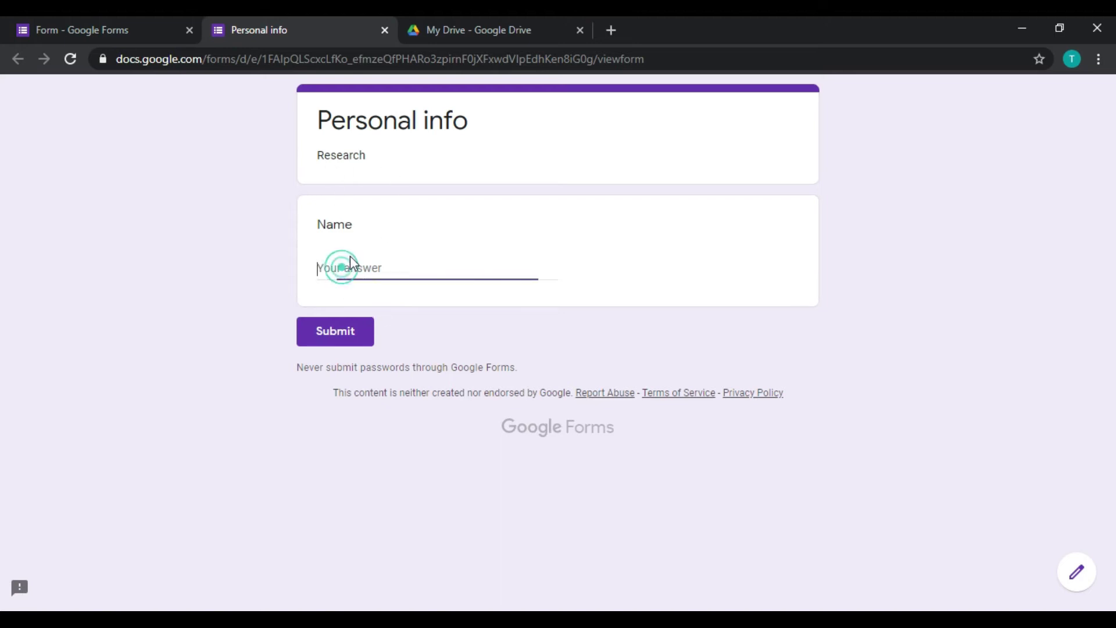
click(339, 336)
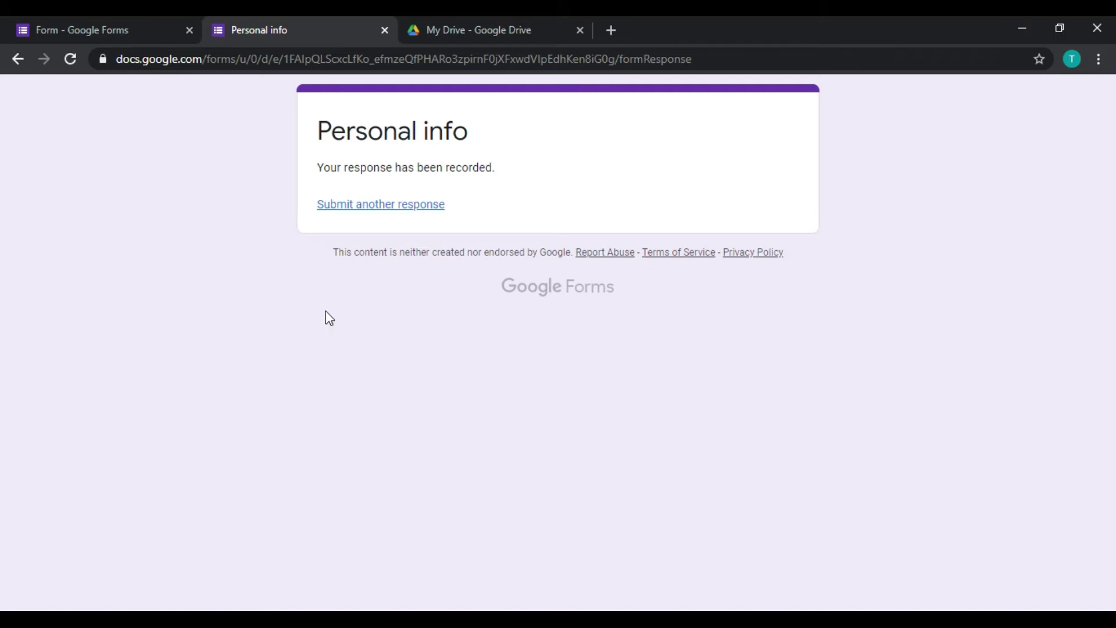
click(385, 31)
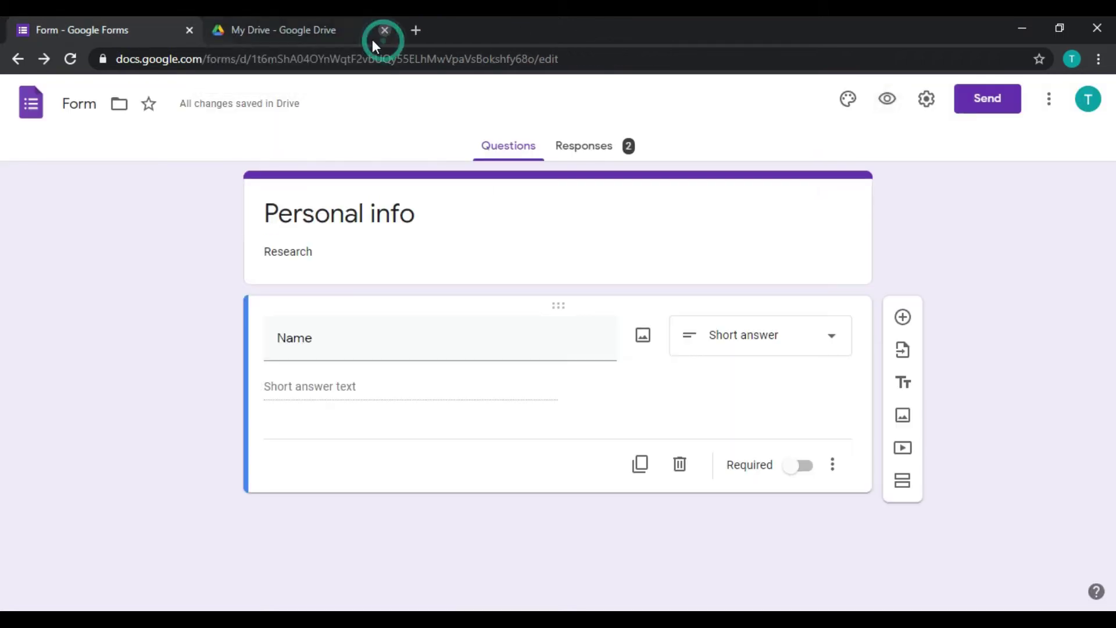
Make the Name question required again and try submitting the previewed form without an answer, closing the preview when done.
click(802, 466)
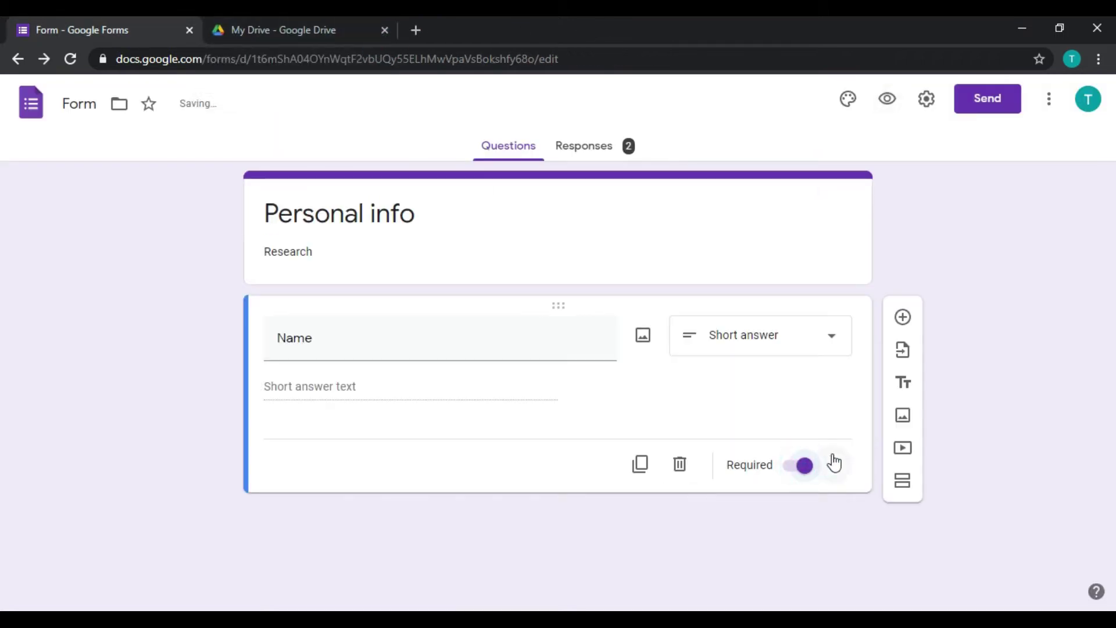
click(888, 100)
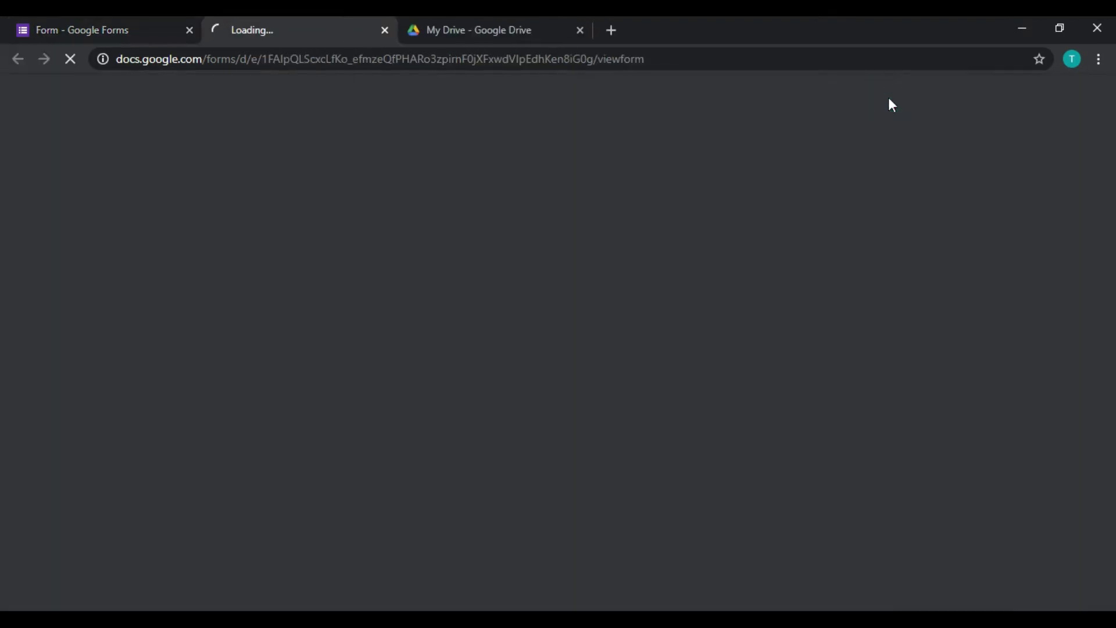
click(373, 279)
click(358, 355)
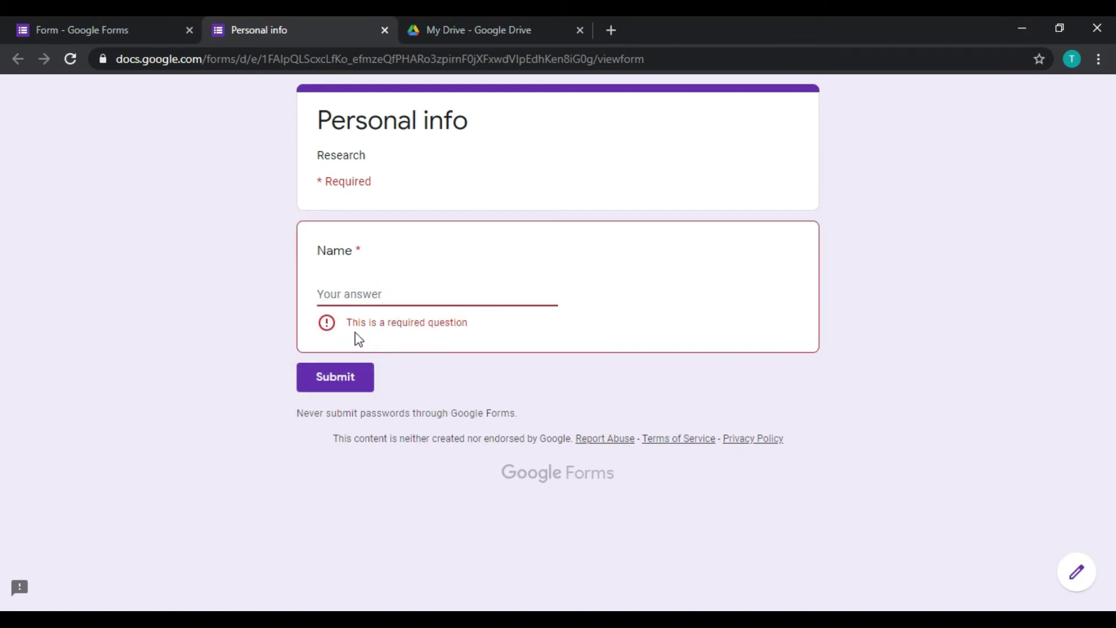
double_click(467, 323)
click(381, 326)
click(523, 326)
click(385, 30)
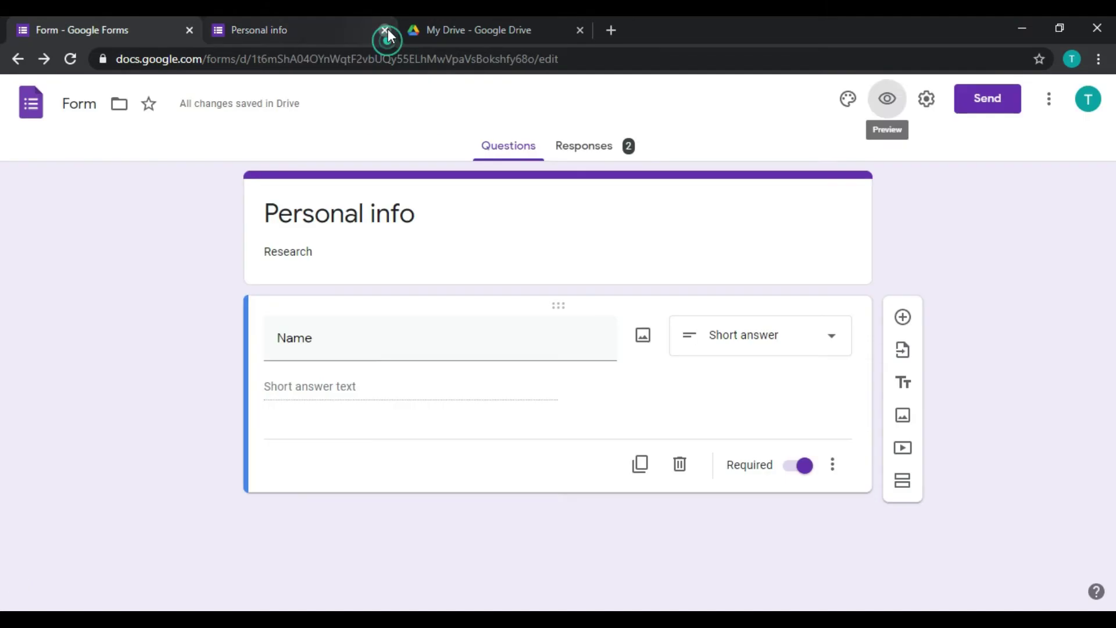
Add the description "Name with initials" to the Name question.
click(832, 471)
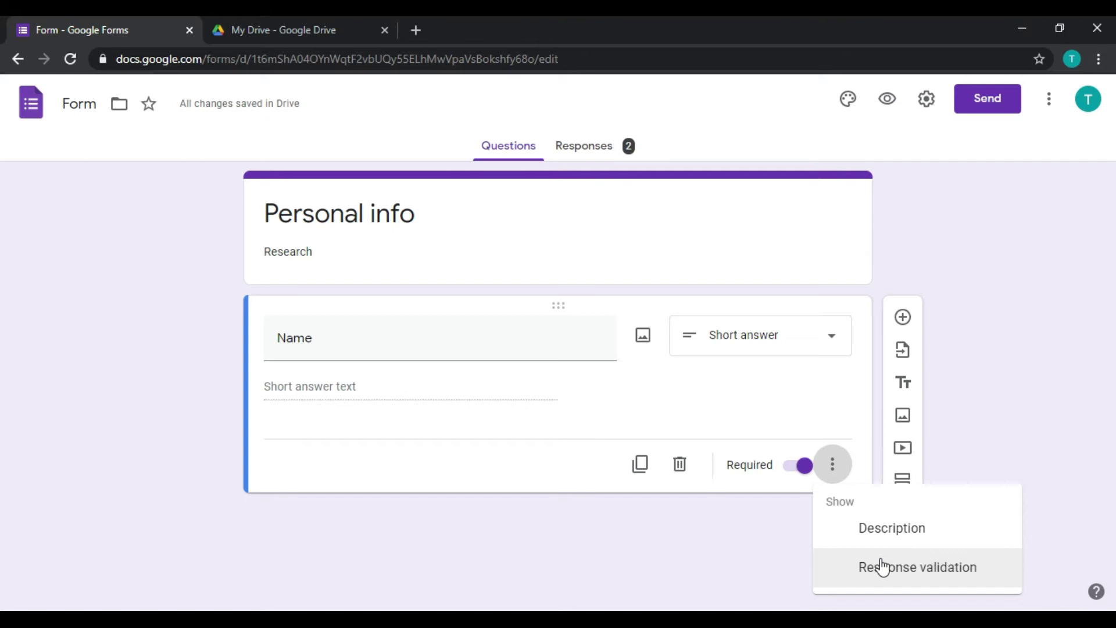
click(893, 528)
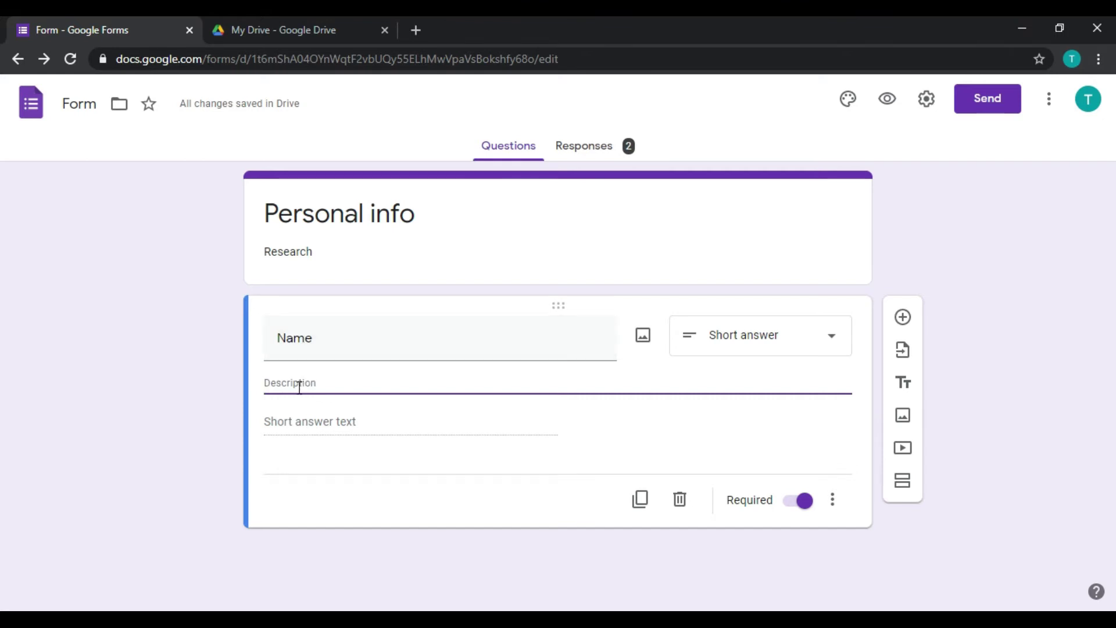
text(Name with initials)
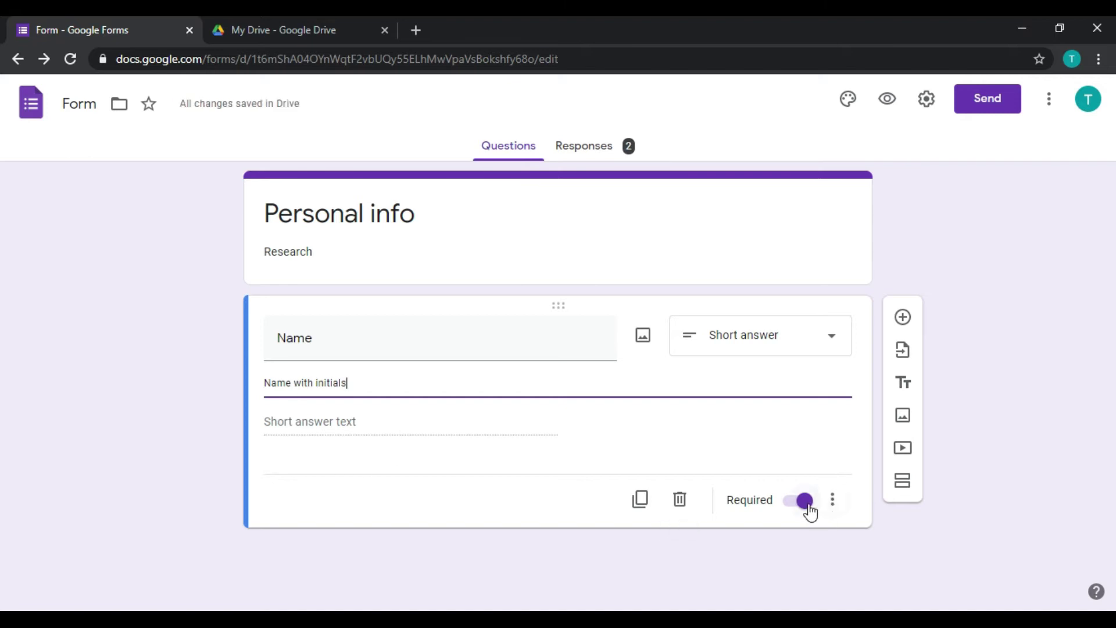
Preview the form to check the Name question's description and close the preview.
click(887, 99)
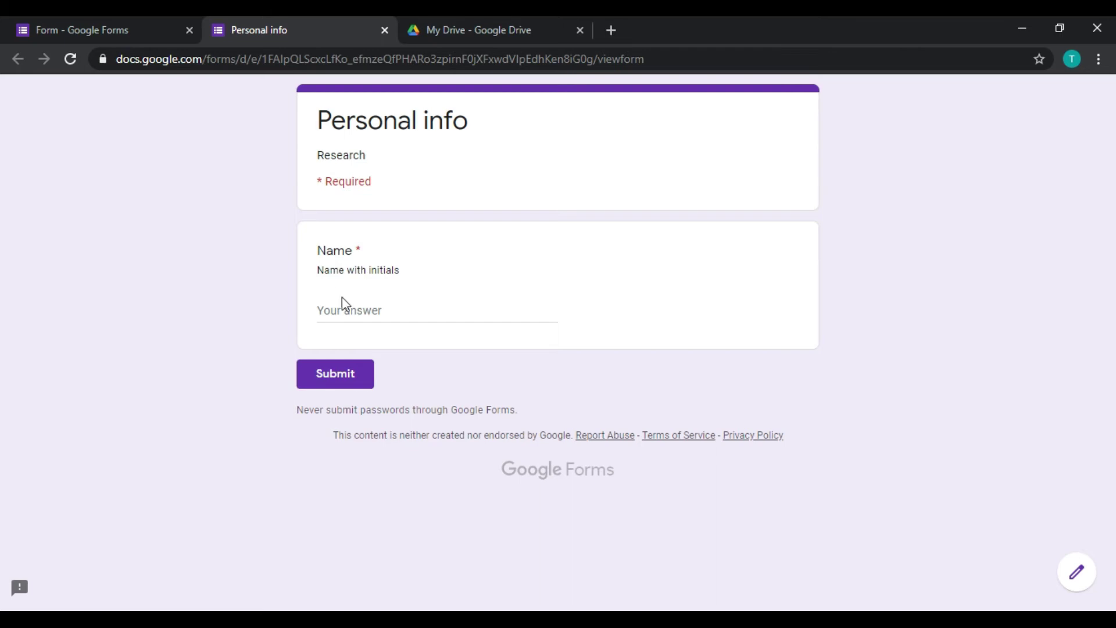
drag(316, 271, 406, 277)
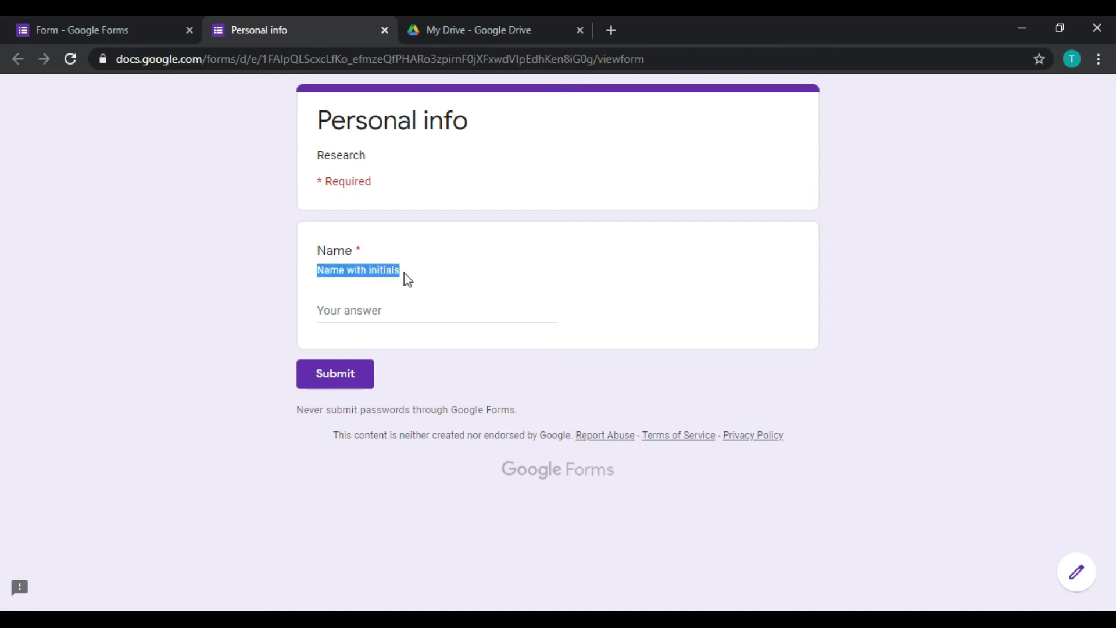
click(352, 309)
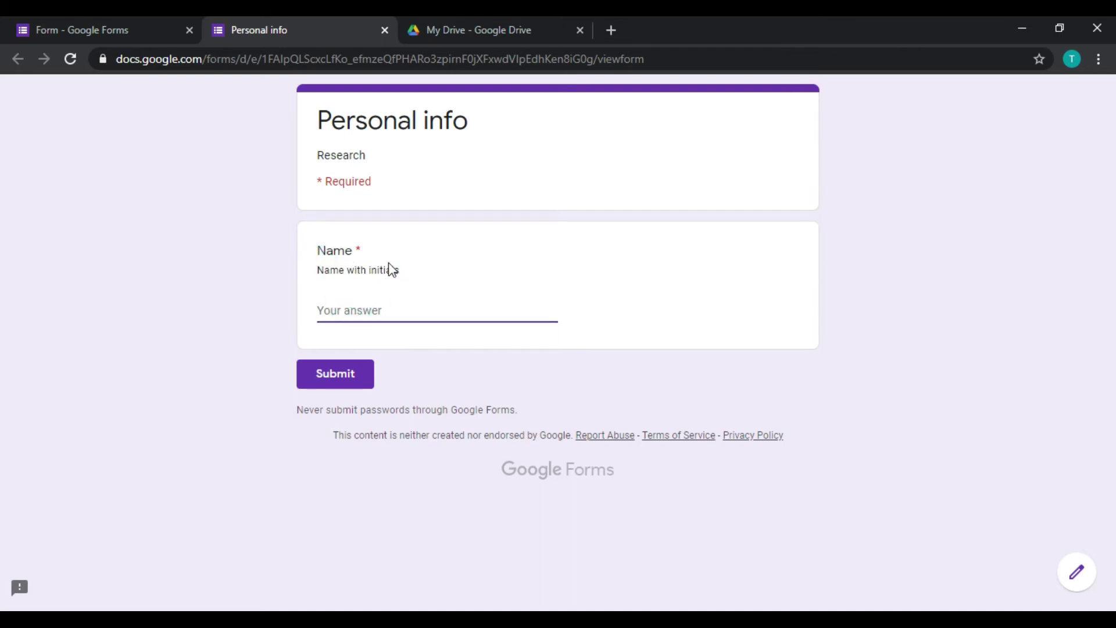
key(ctrl+w)
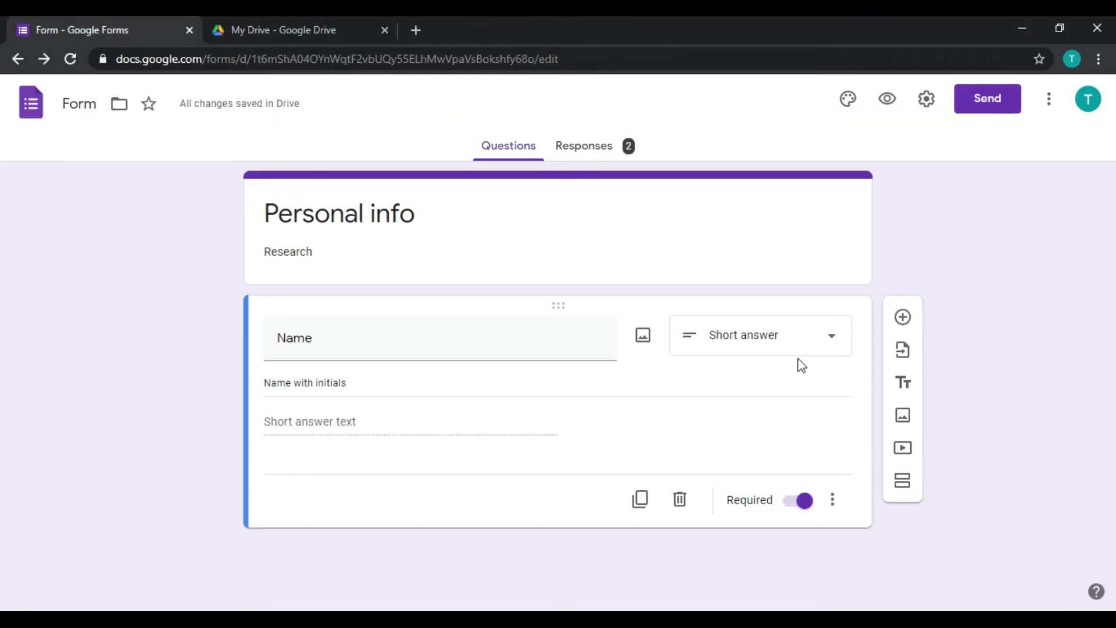
Add a short-answer question titled "Contact Number" and make it required.
click(903, 319)
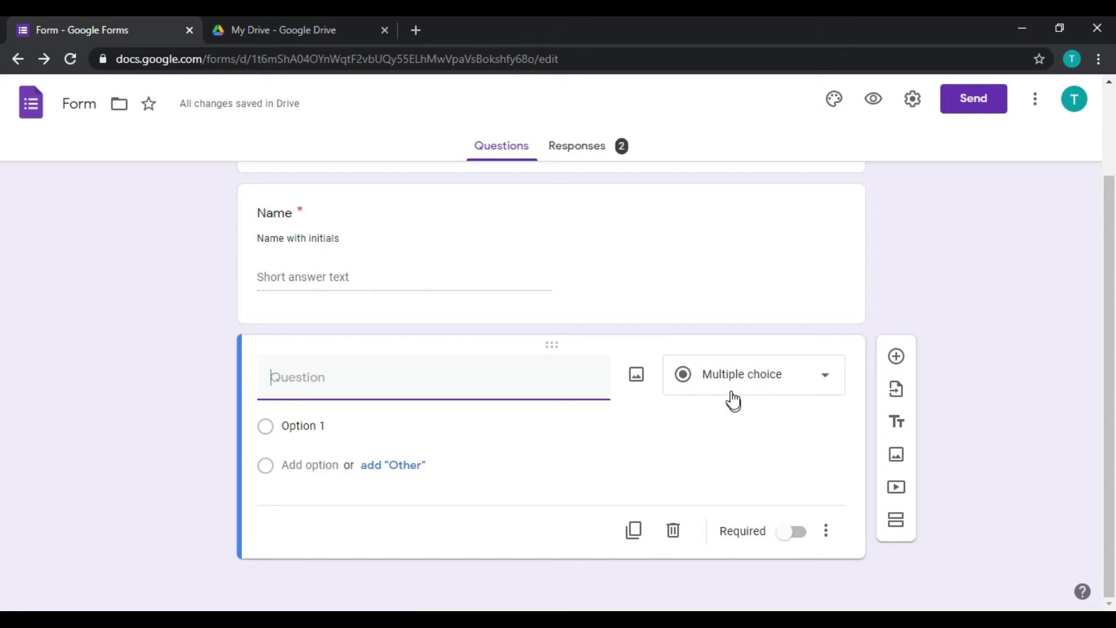
text(Contact Number)
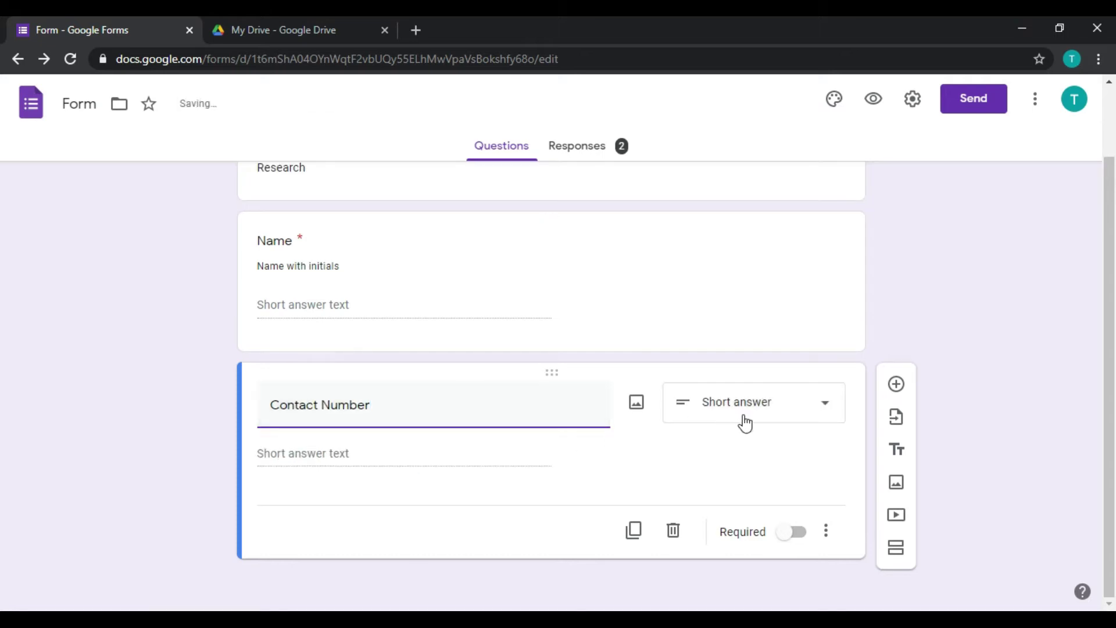
click(336, 458)
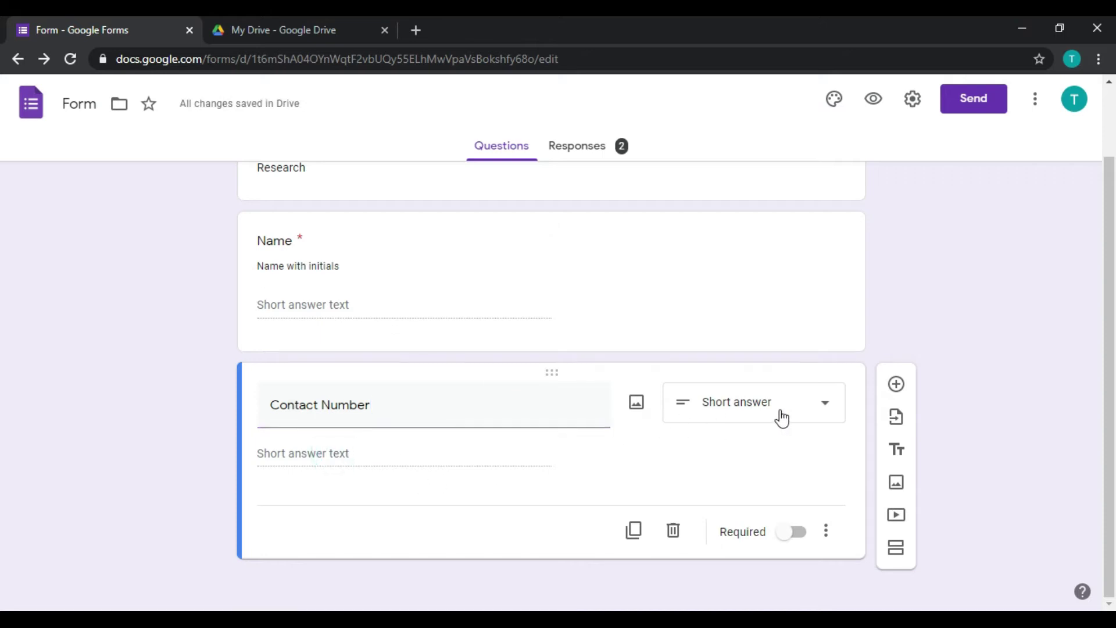
click(793, 533)
click(829, 529)
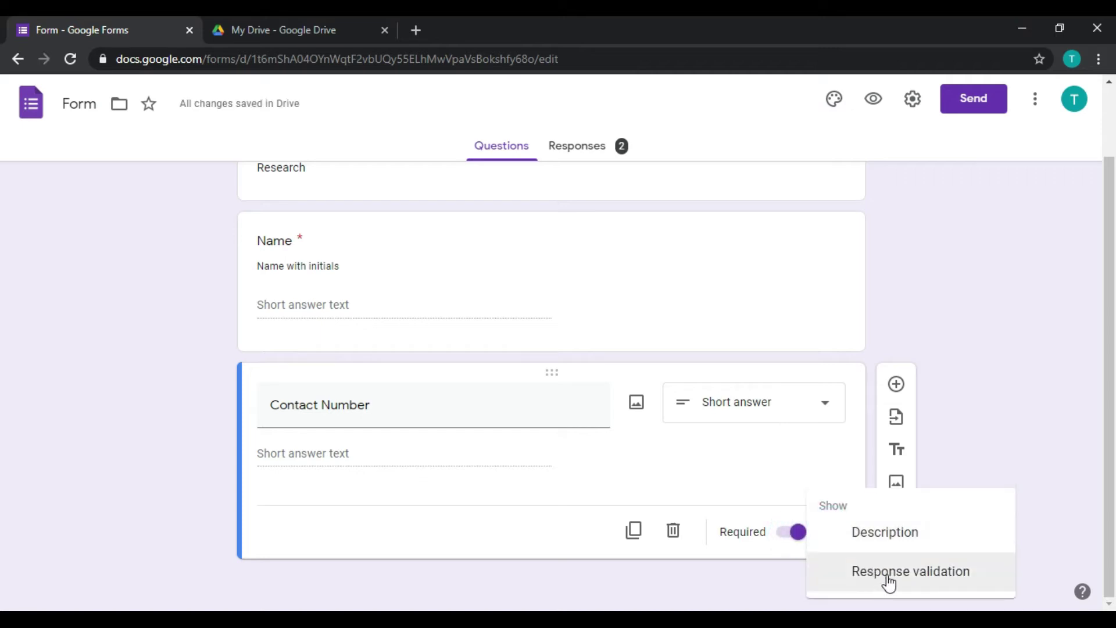
click(900, 572)
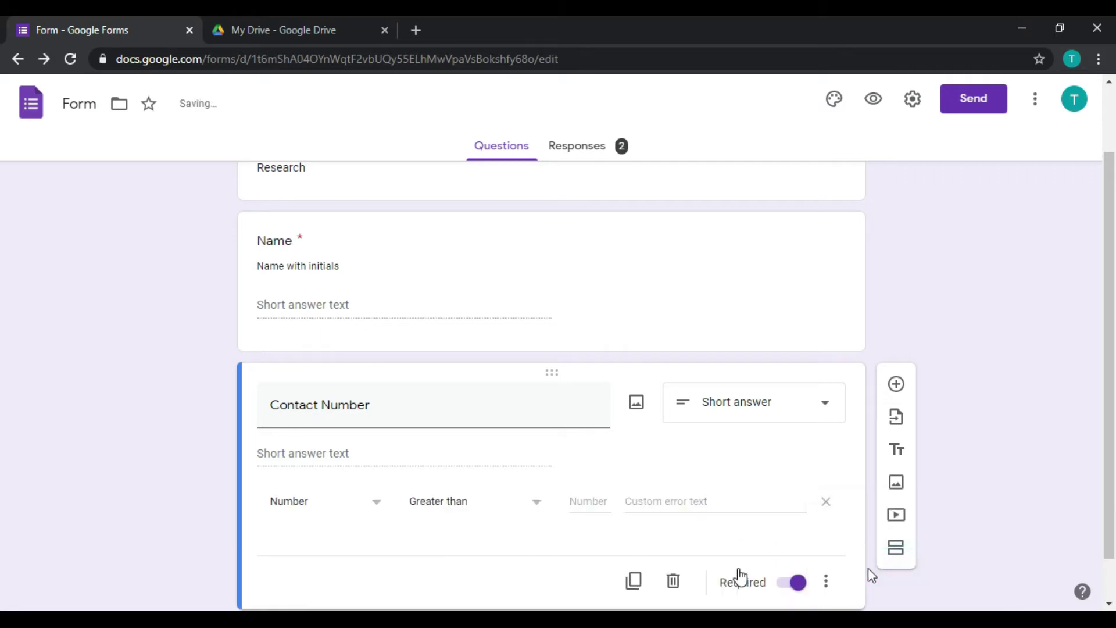
click(826, 530)
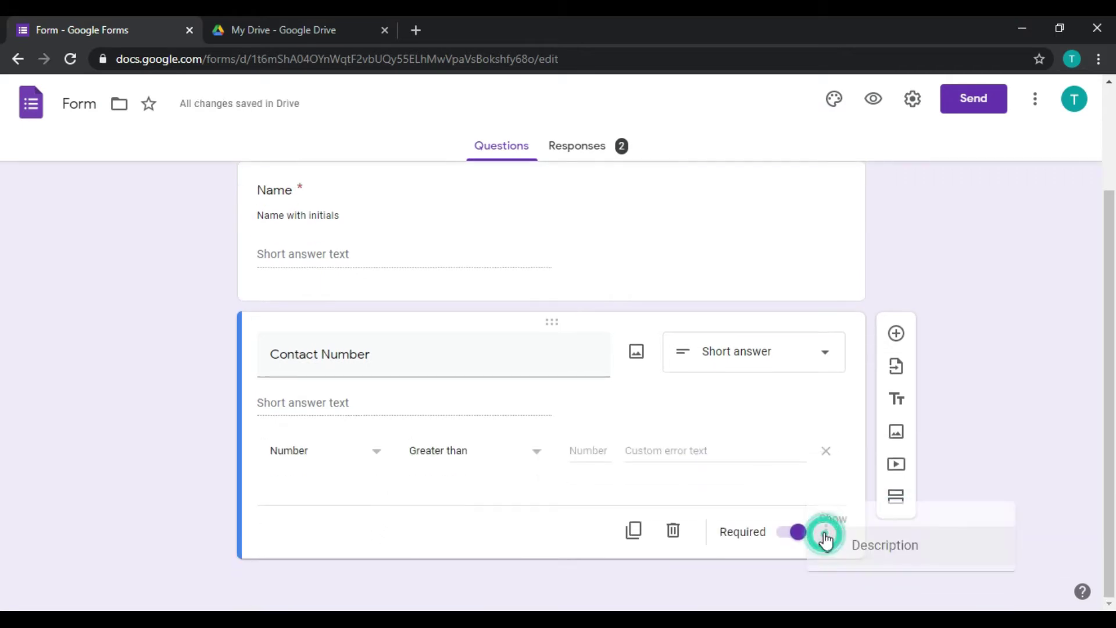
click(900, 572)
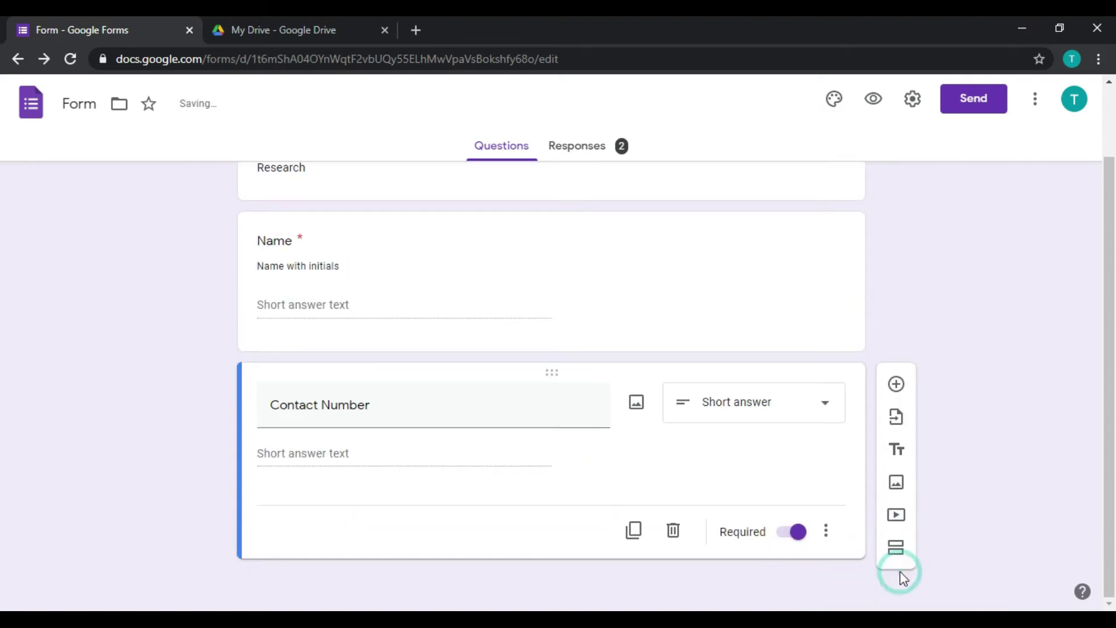
Preview the form, enter a phone number as the Contact Number answer, and clear that answer.
click(872, 98)
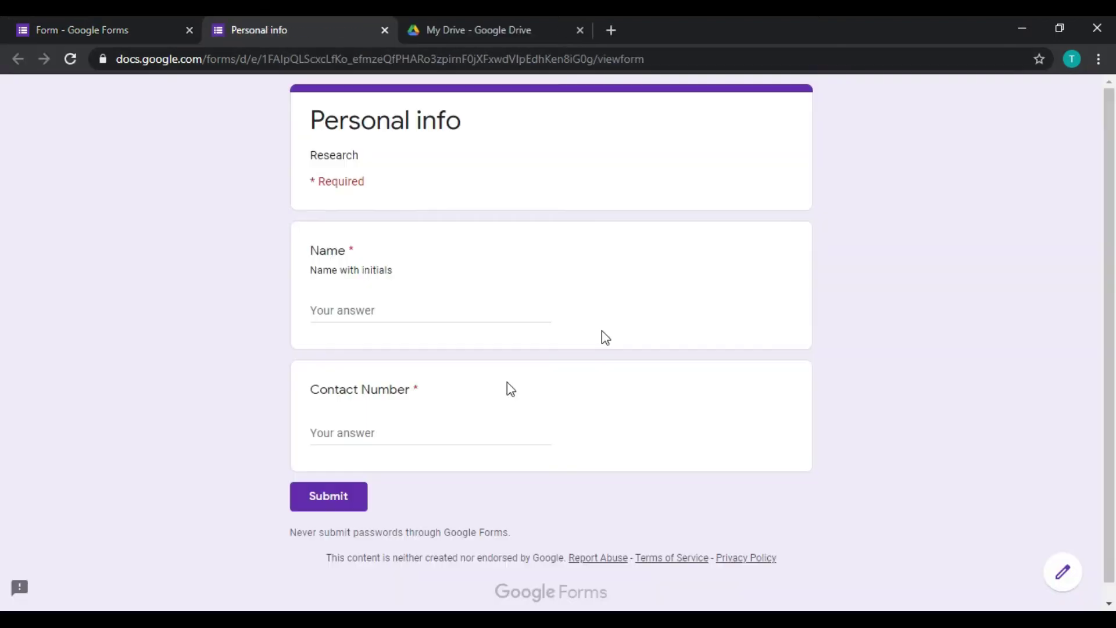
click(381, 441)
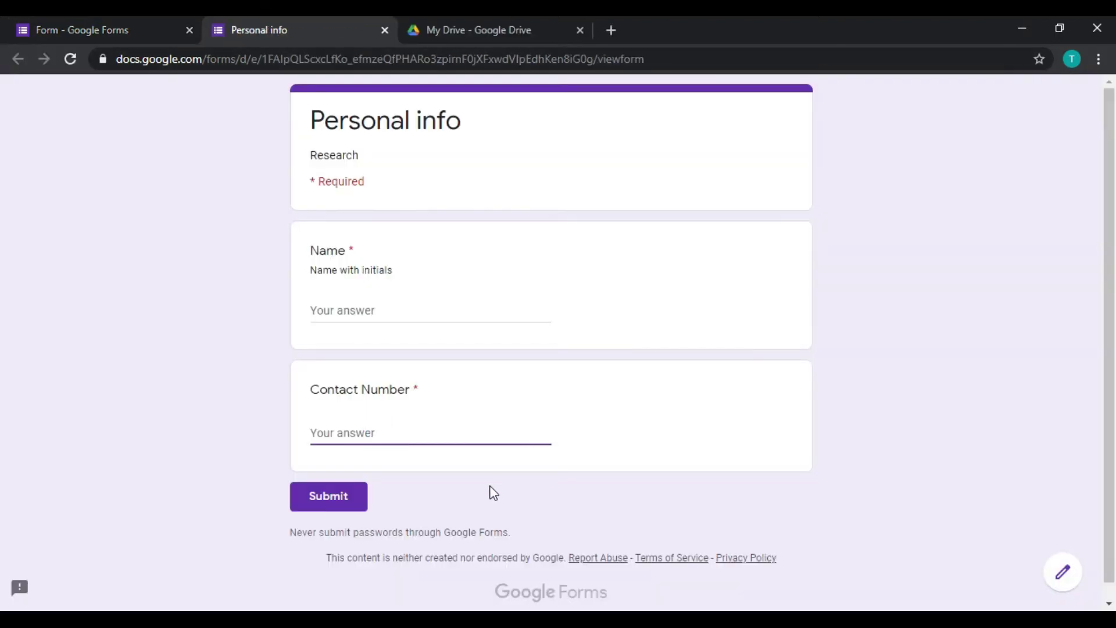
text(07154585)
key(BackSpace)
key(BackSpace)
key(BackSpace)
key(BackSpace)
key(BackSpace)
key(BackSpace)
key(BackSpace)
key(BackSpace)
Submit a test response with "hfhfhfhfh" as Contact Number and "ddd" as Name, and close the preview.
text(hfhfhfhfh)
click(380, 313)
text(ddd)
click(332, 500)
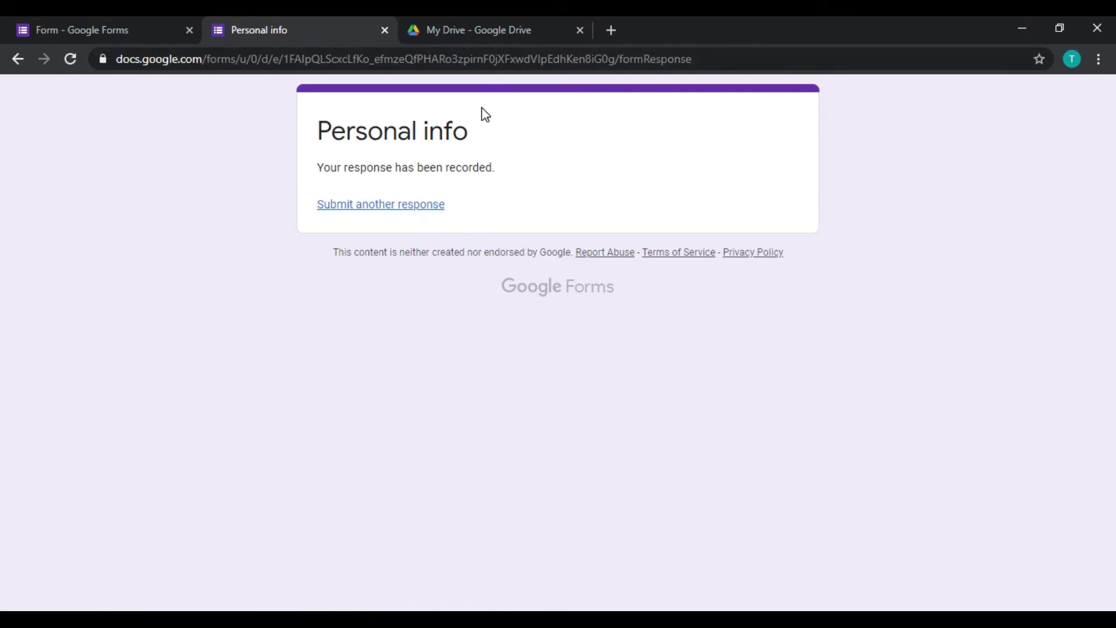
click(385, 29)
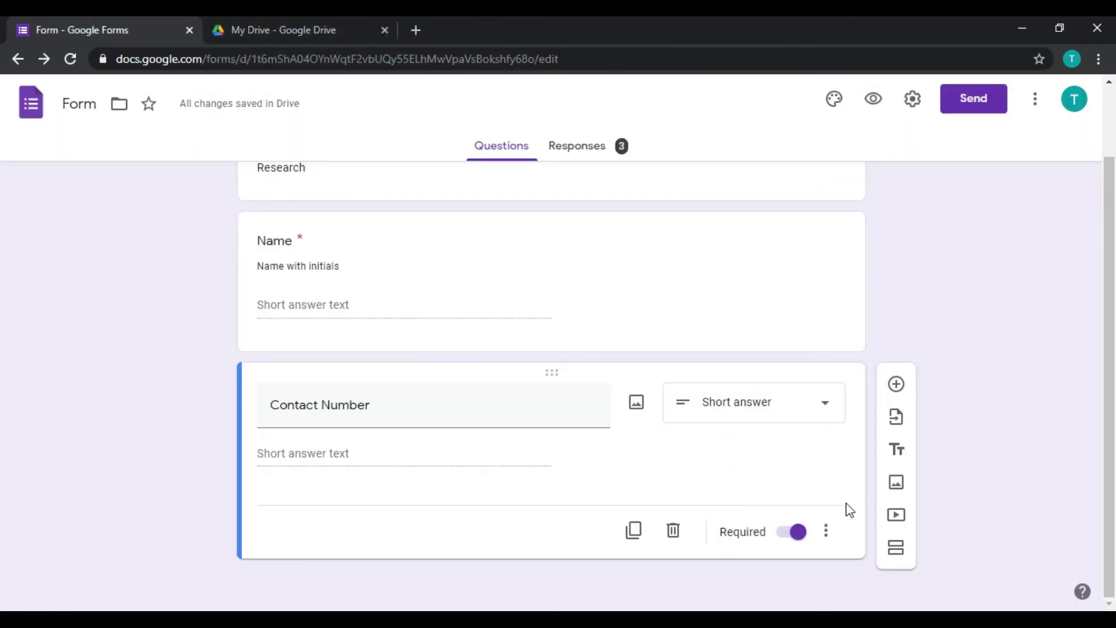
Add response validation to the Contact Number question so that the answer must satisfy Number, Is number.
click(826, 531)
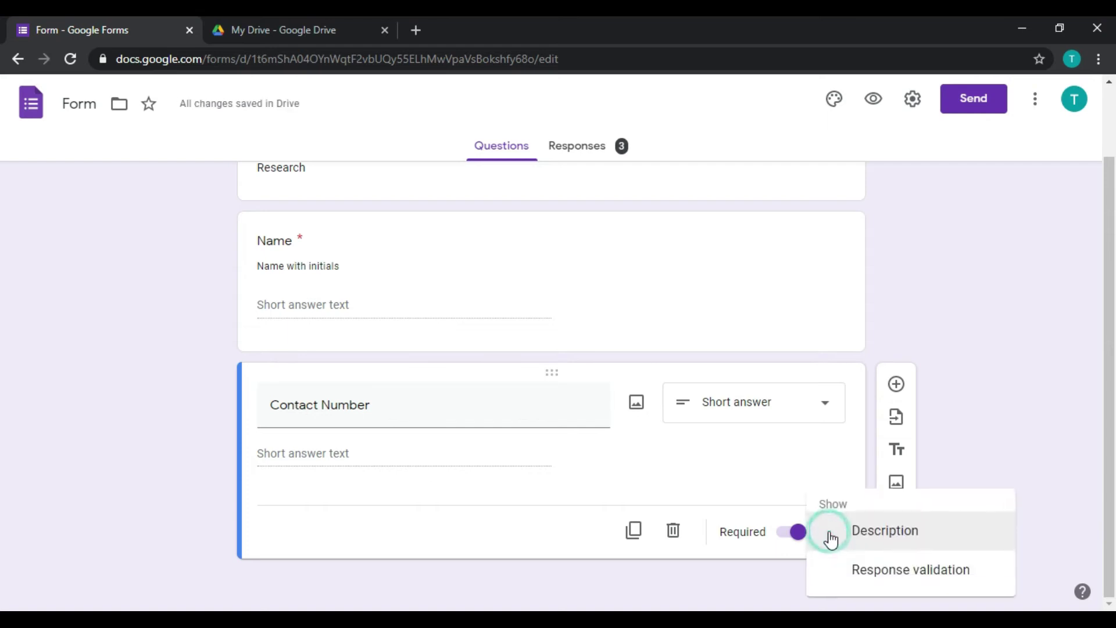
click(889, 575)
click(316, 450)
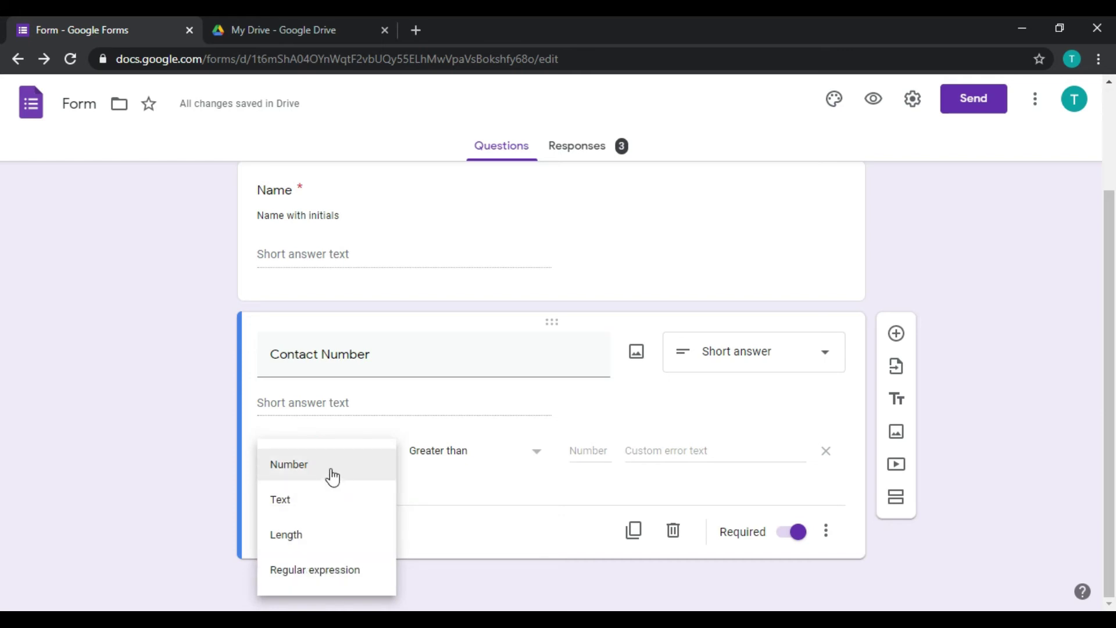
click(307, 471)
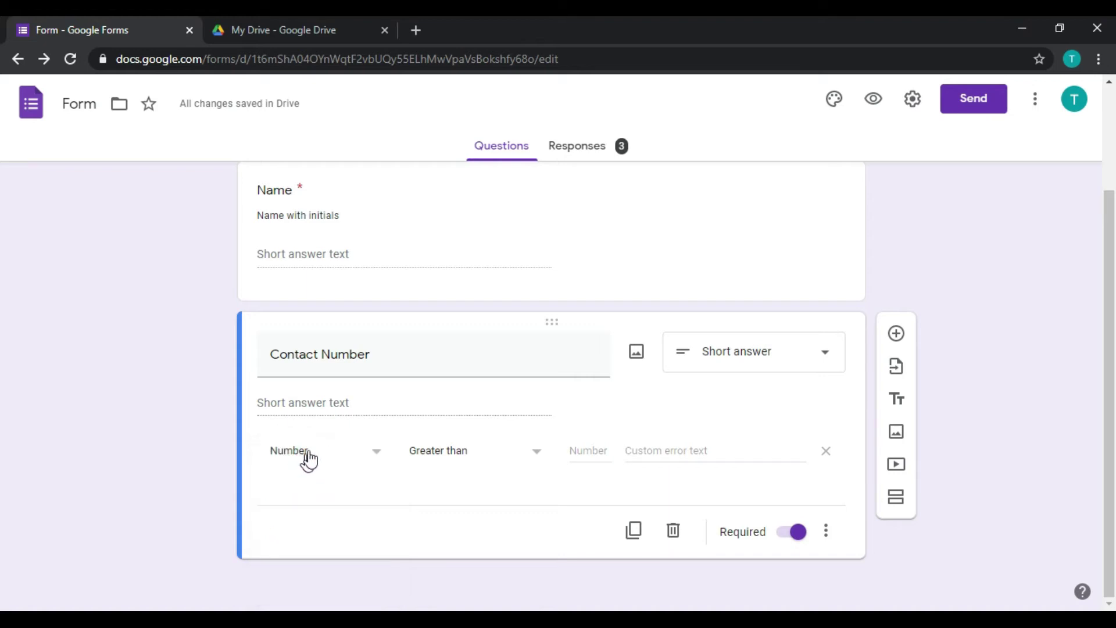
click(535, 453)
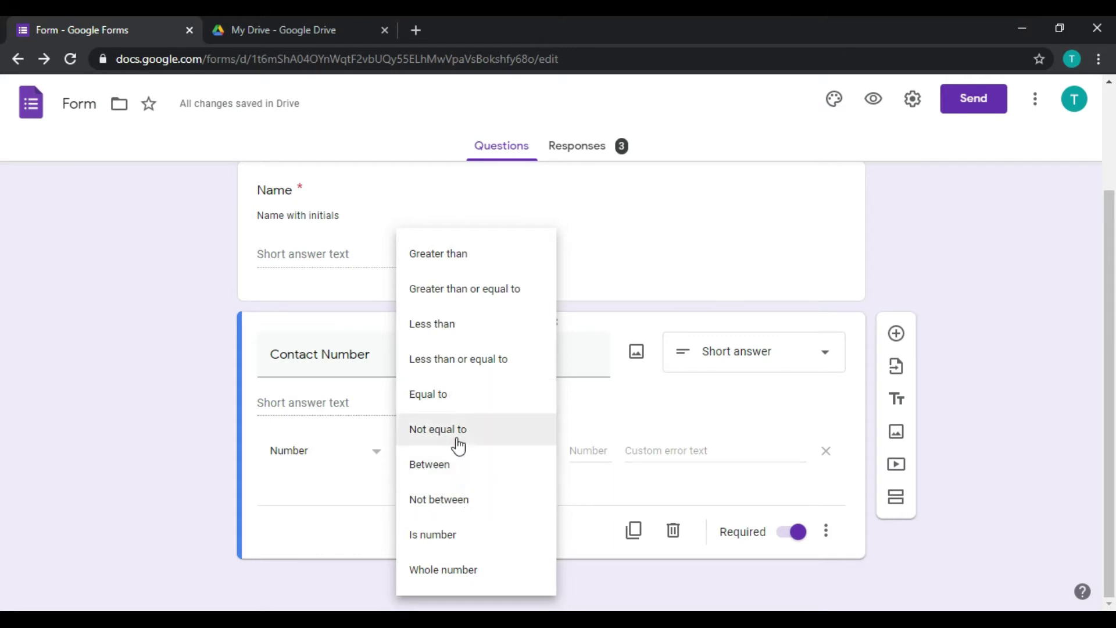
click(448, 536)
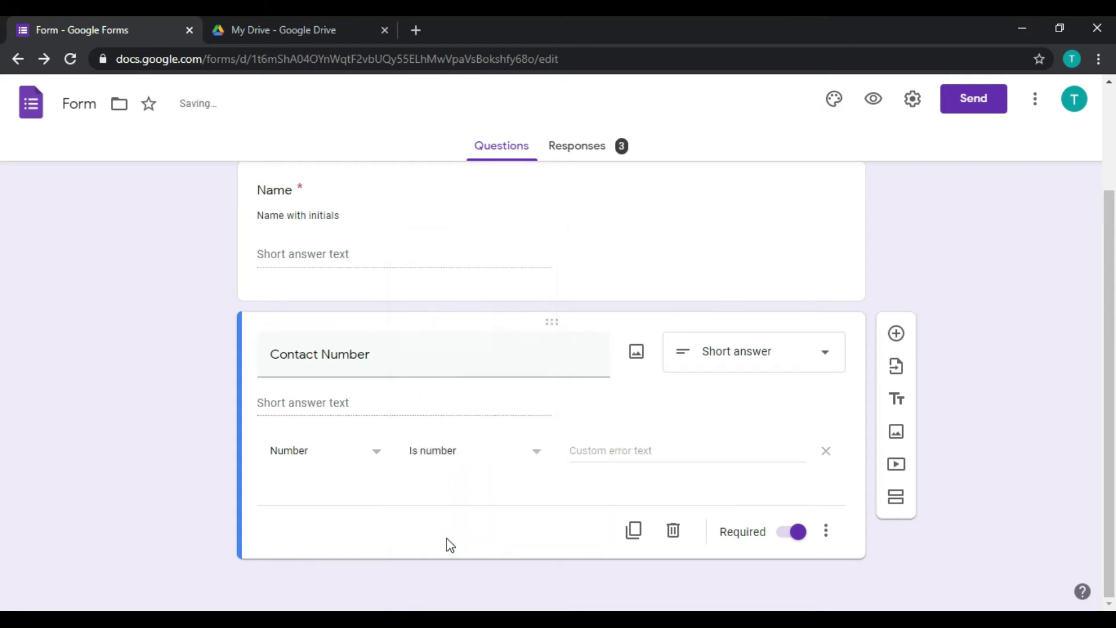
Preview the form and test the validation with "kasdr" as Name and "juhjjhu" as Contact Number.
scroll(658, 582, up, 2)
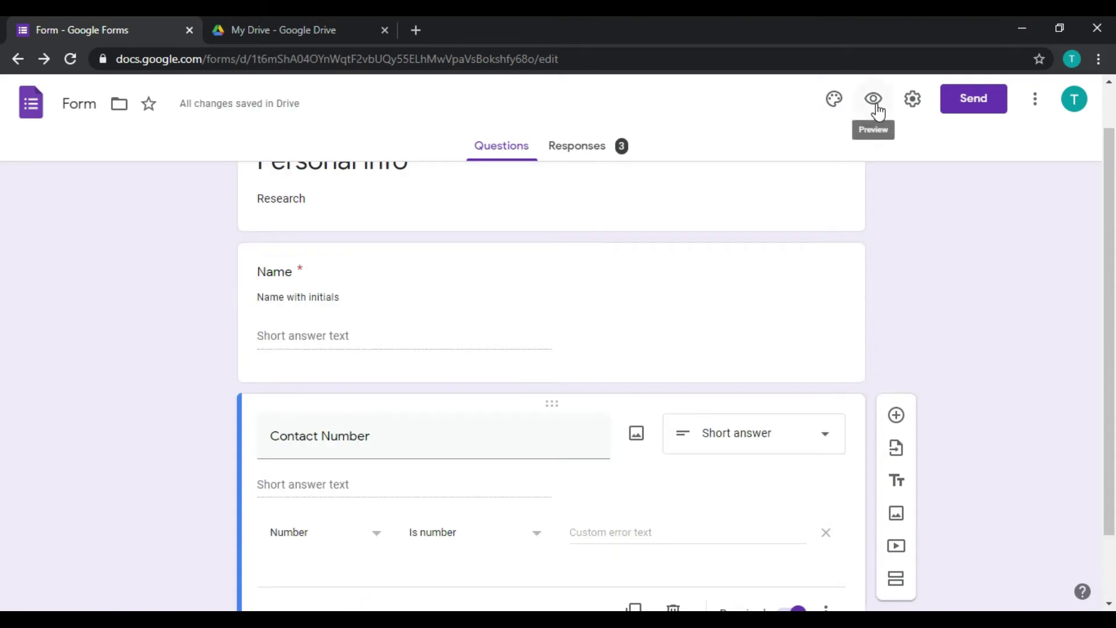
click(875, 101)
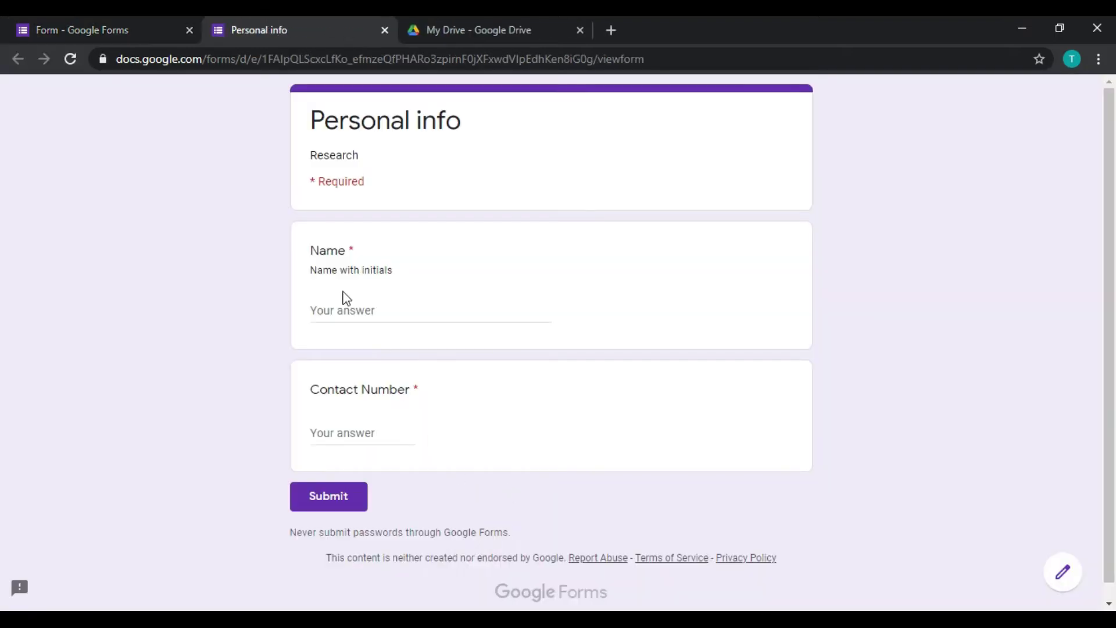
click(348, 311)
text(kasdr)
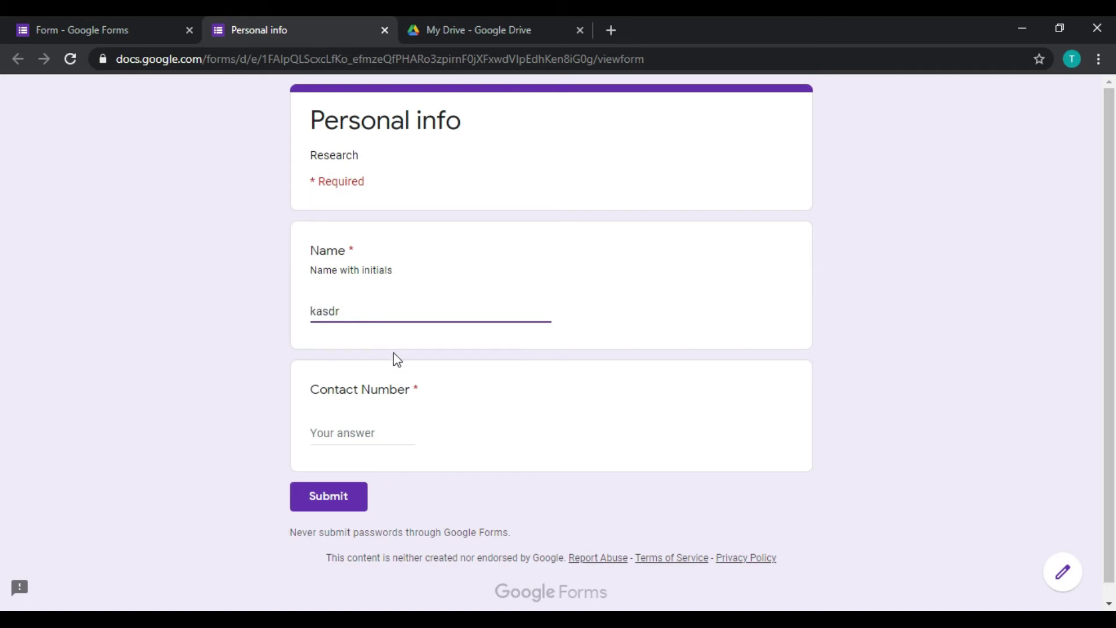
click(364, 437)
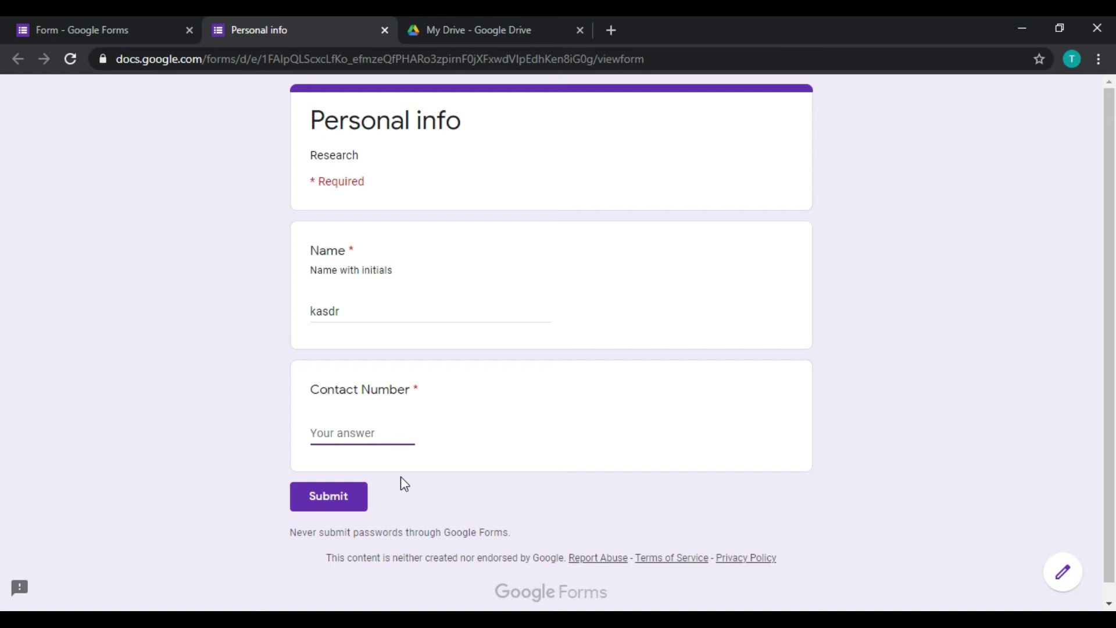
text(juhjjhu)
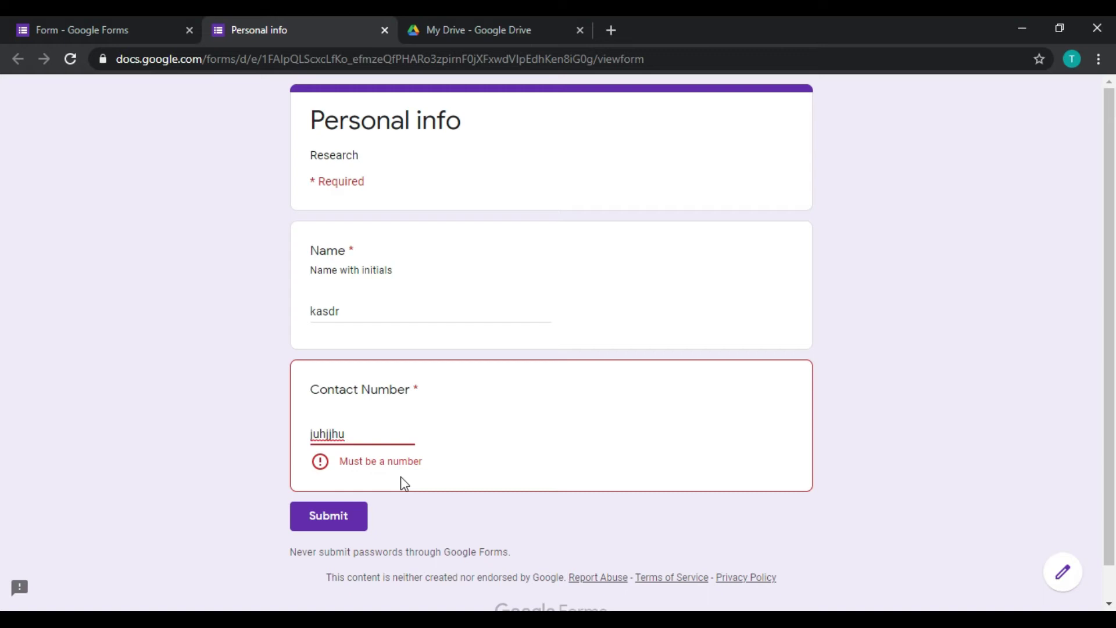
Replace the Contact Number test answer with a numeric phone number and close the preview without submitting.
key(BackSpace)
key(BackSpace)
key(BackSpace)
key(BackSpace)
key(BackSpace)
key(BackSpace)
key(BackSpace)
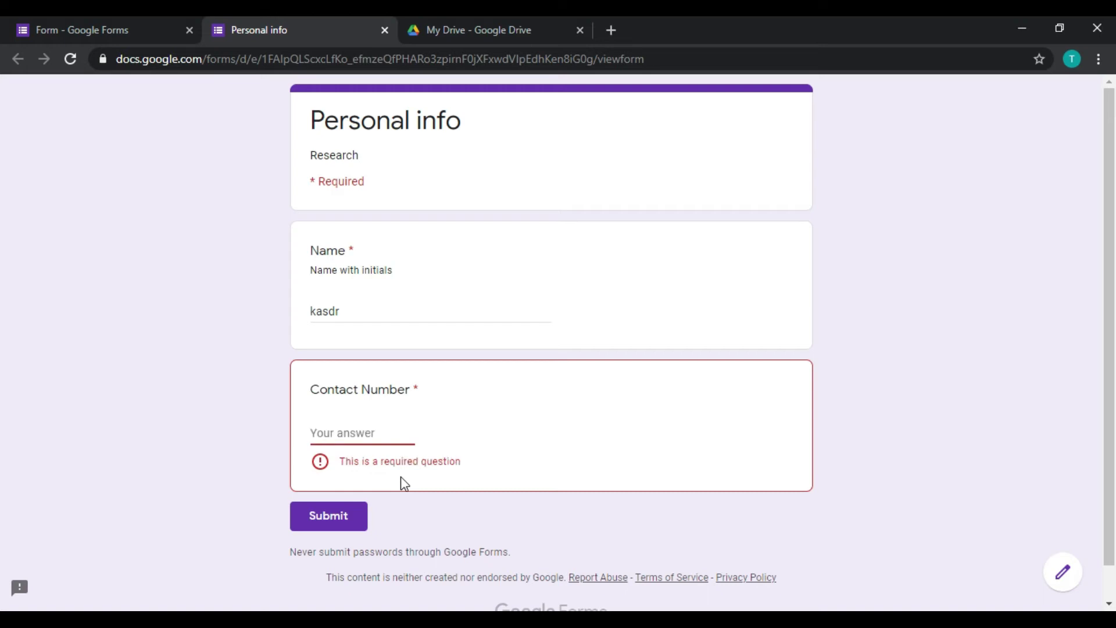
text(0715453)
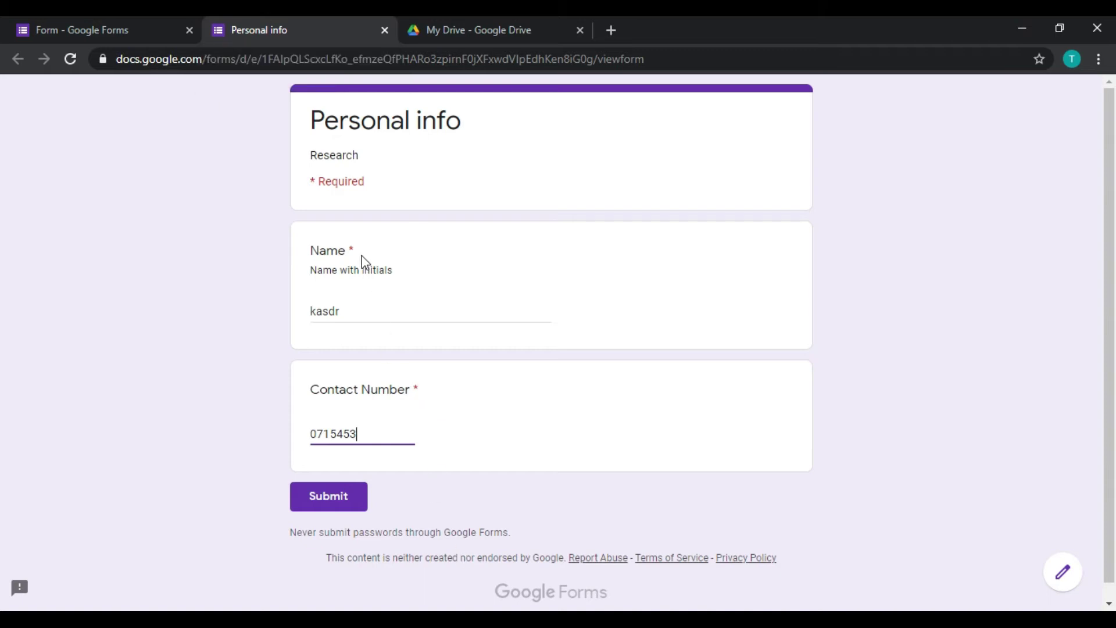
key(ctrl+w)
Delete the Contact Number and Name questions from the form.
scroll(424, 407, up, 1)
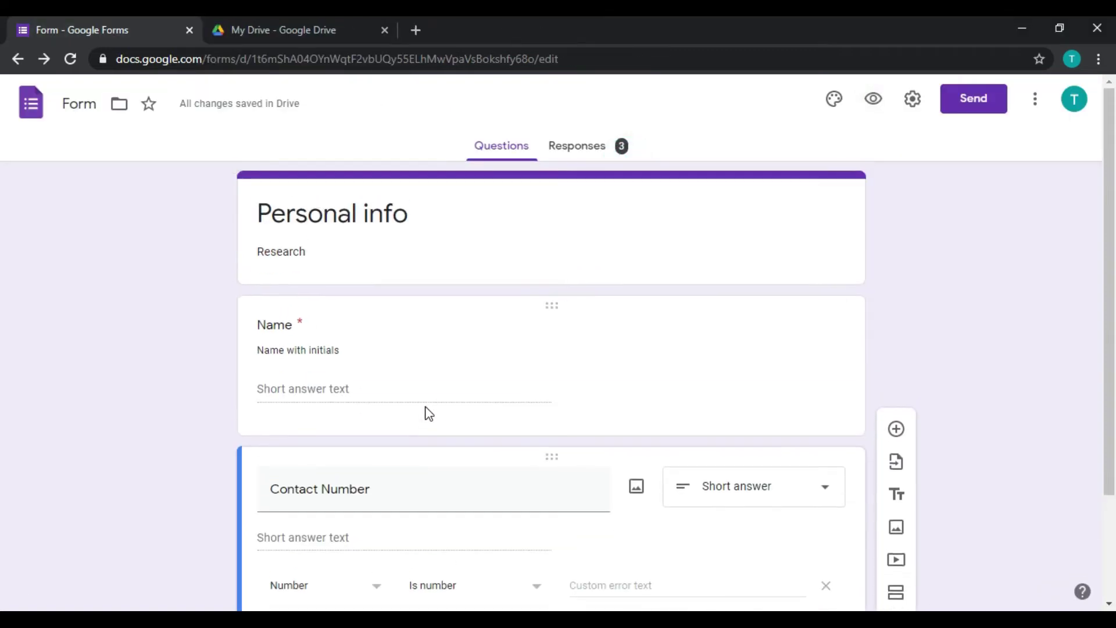
scroll(743, 372, down, 1)
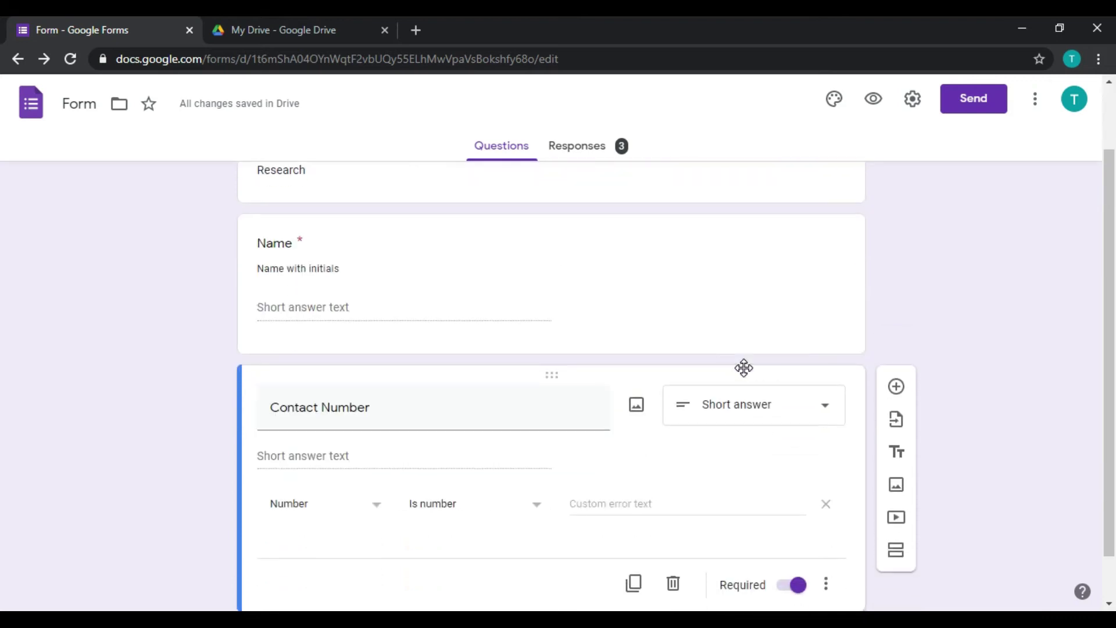
scroll(852, 306, up, 1)
scroll(804, 481, down, 2)
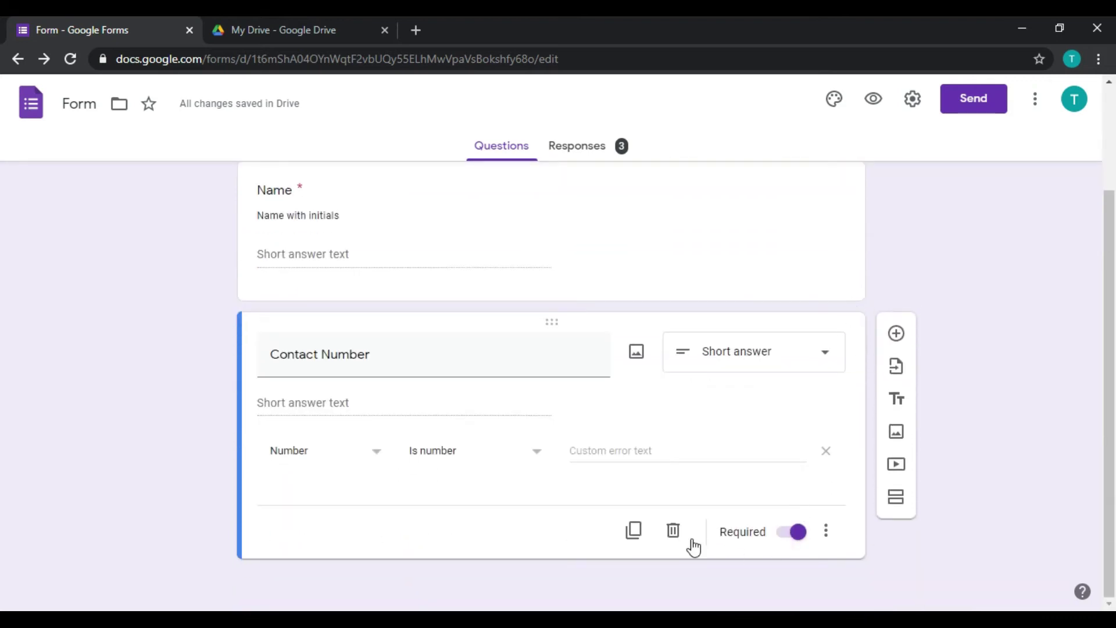
click(673, 531)
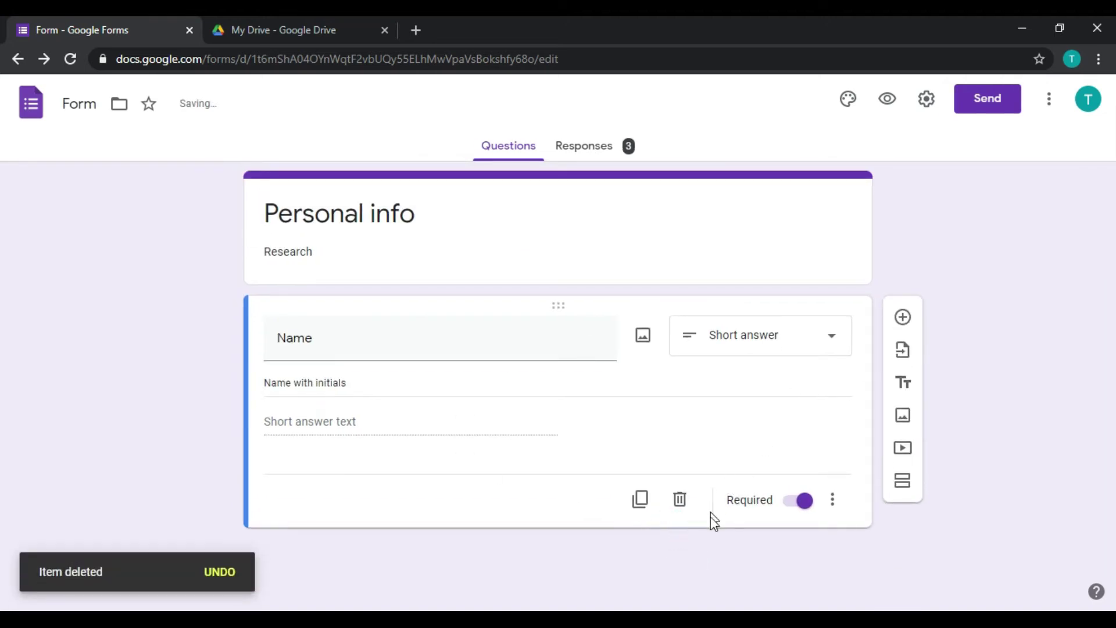
click(679, 499)
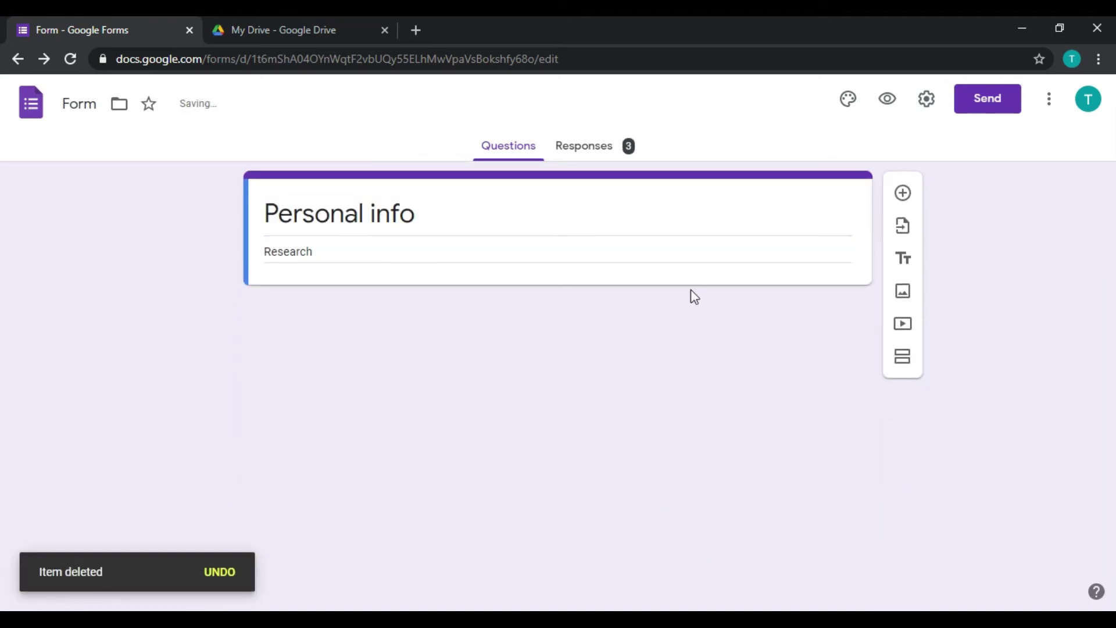
Add a paragraph question titled "Address" and make it required.
click(902, 193)
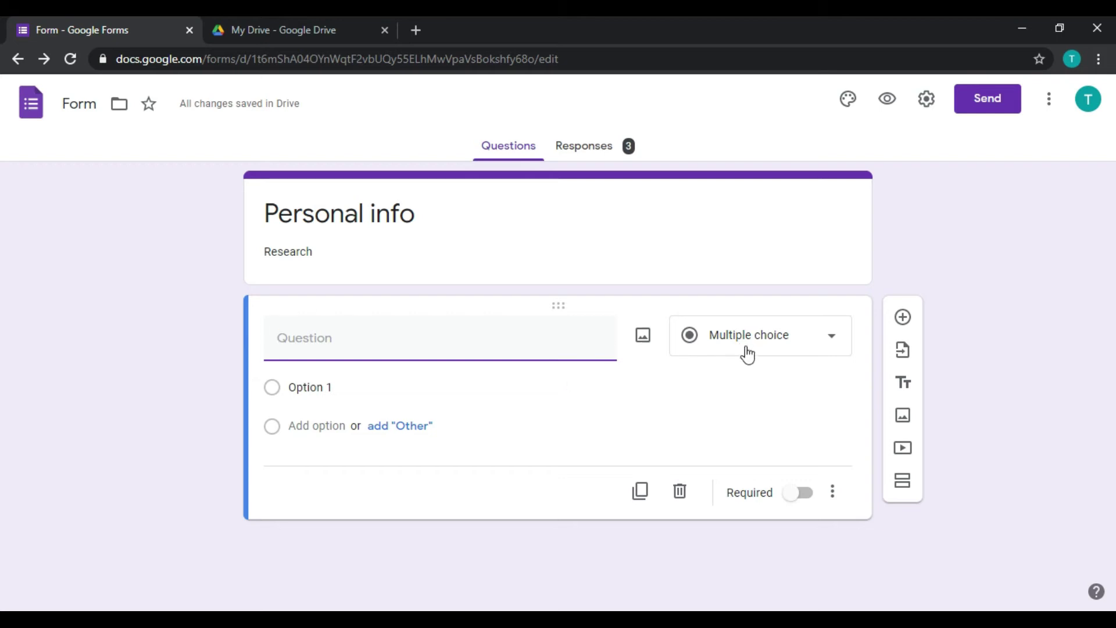
click(315, 352)
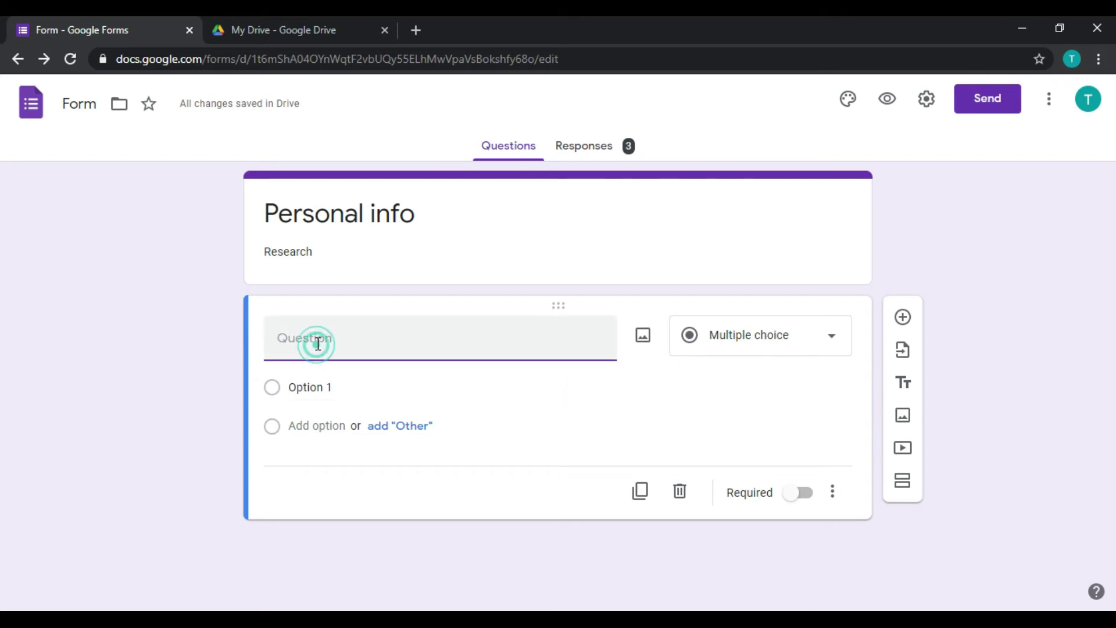
text(Address)
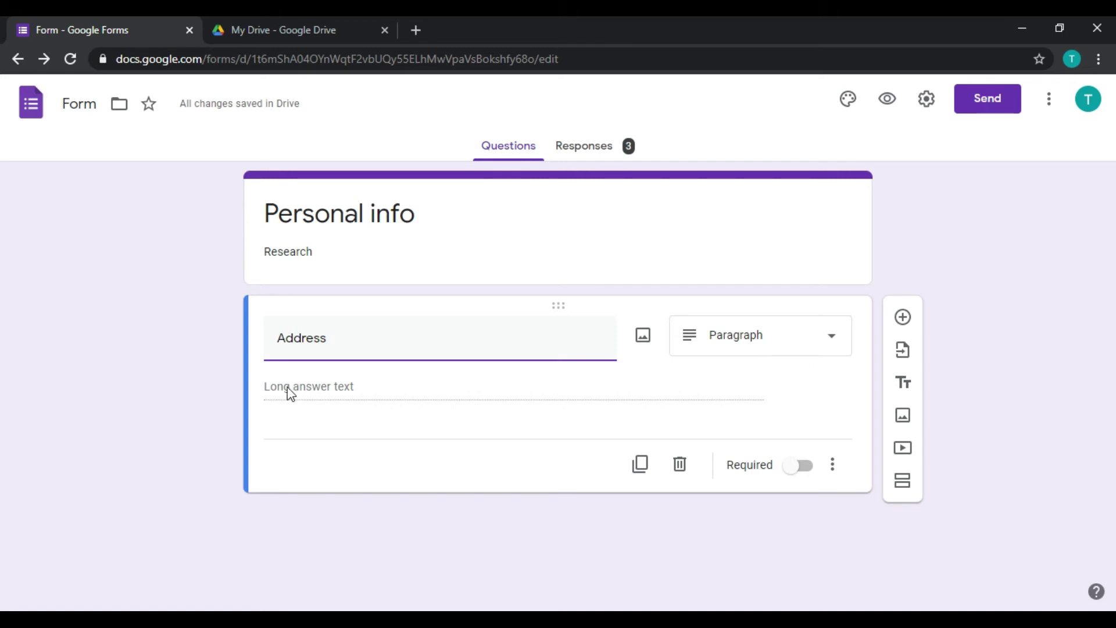
click(343, 394)
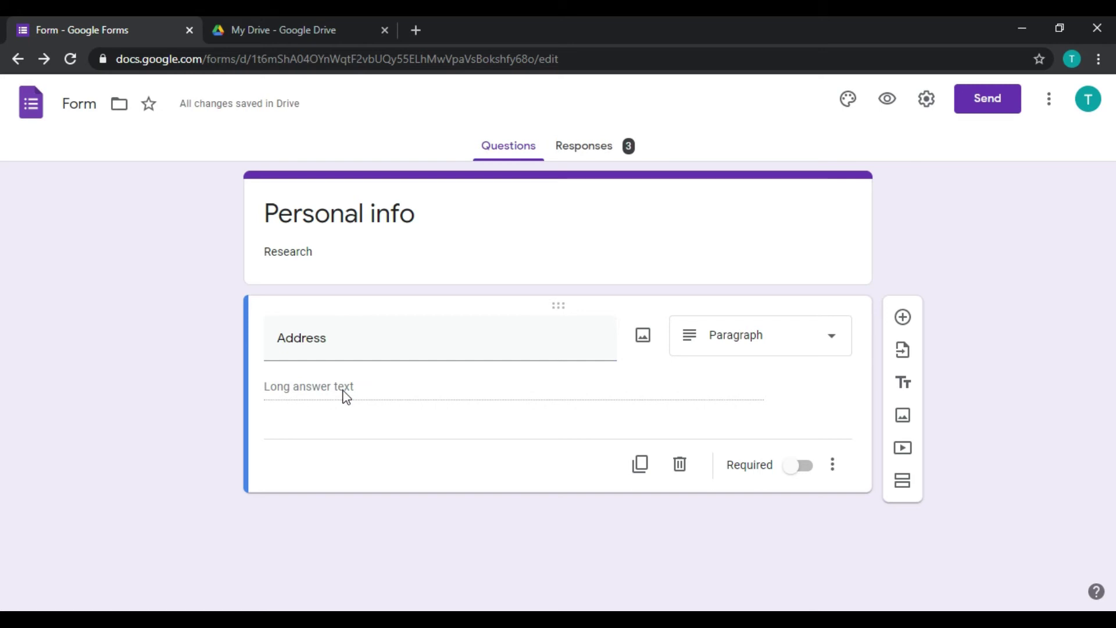
click(799, 468)
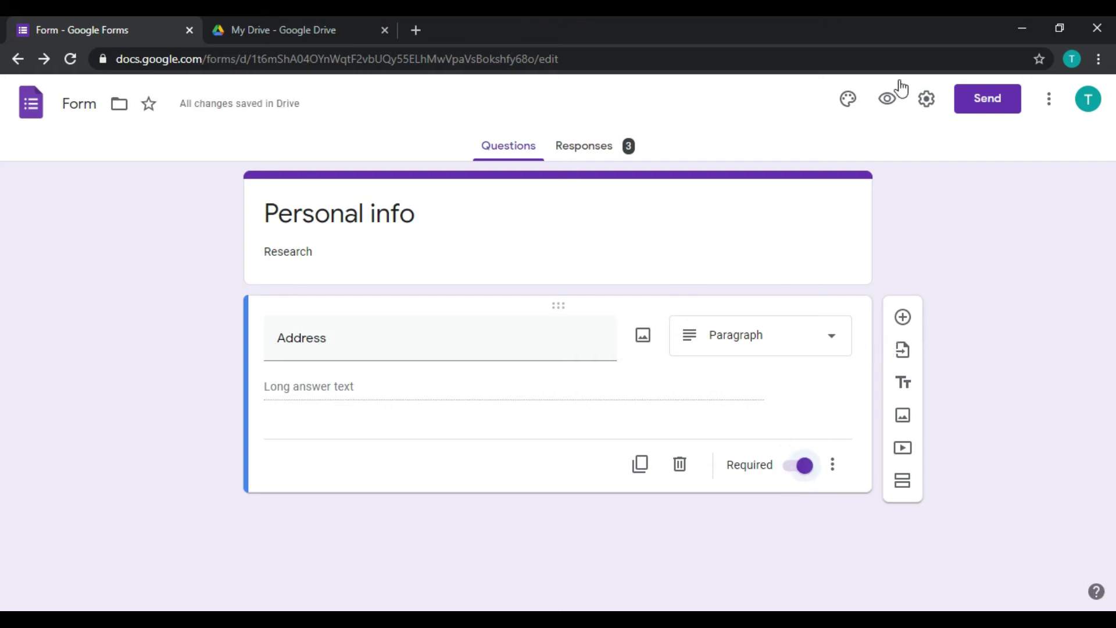
Check the Address question in the form preview, return to the editor and delete the question.
click(888, 102)
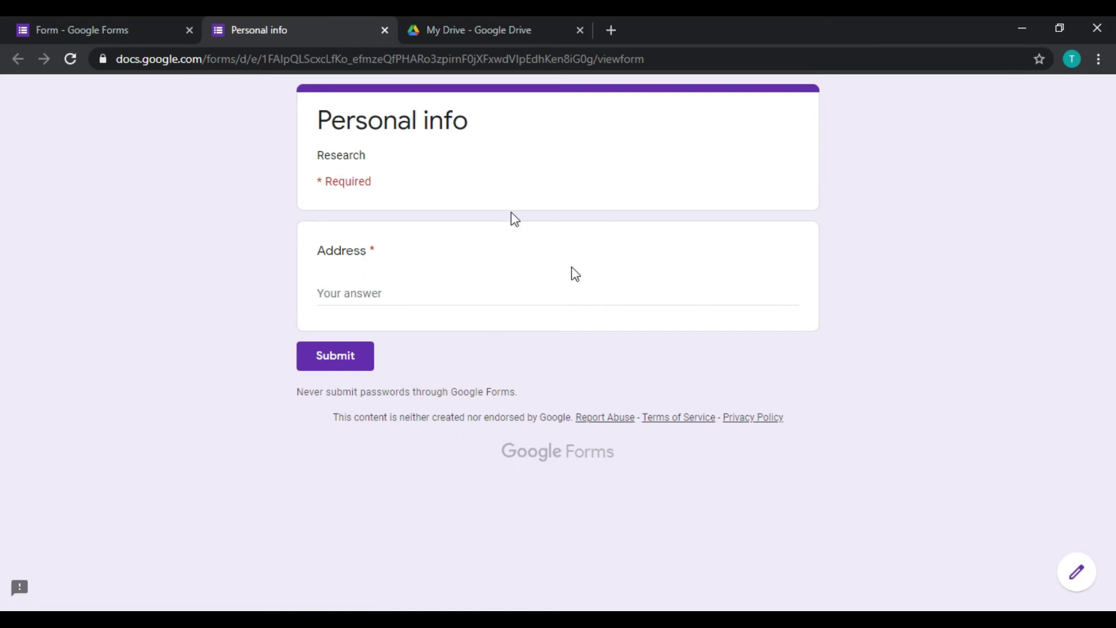
click(384, 30)
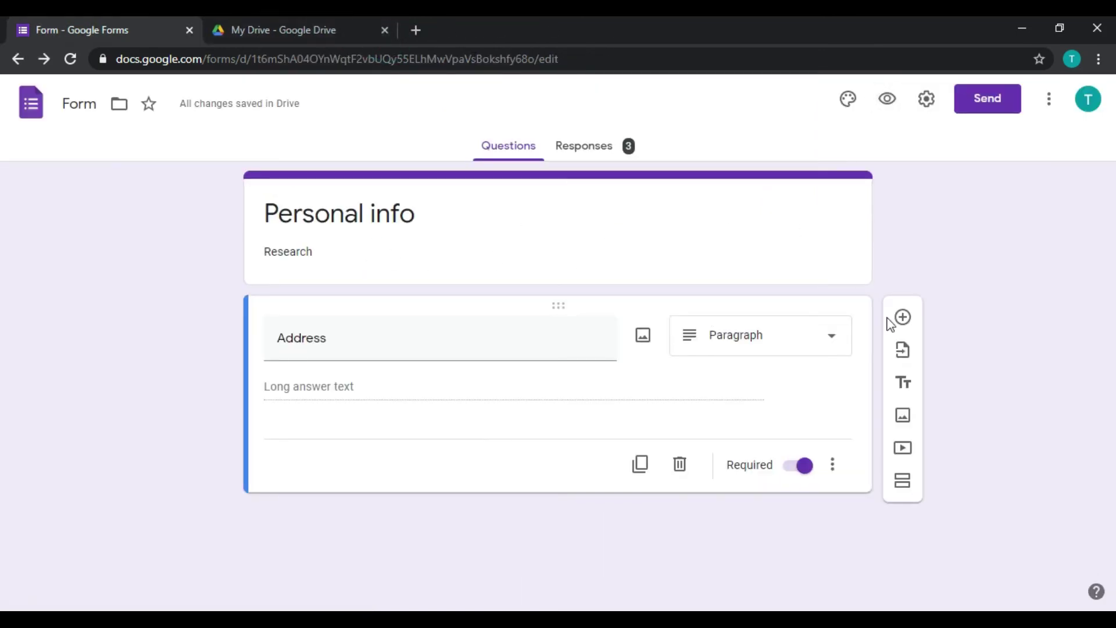
click(680, 464)
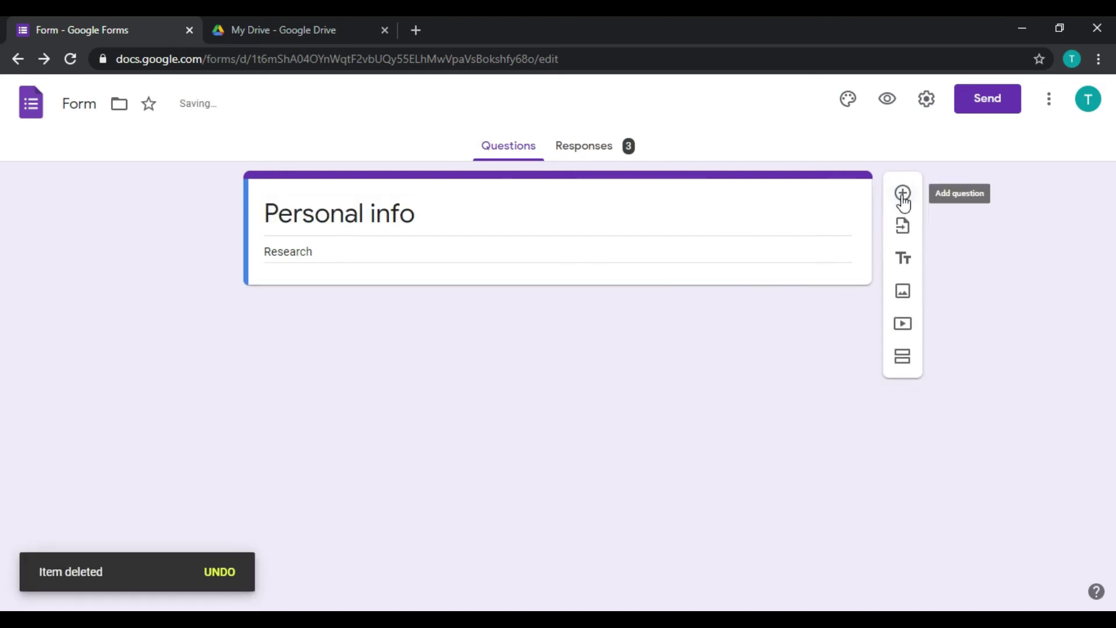
Add a multiple-choice question titled "Gender".
click(902, 196)
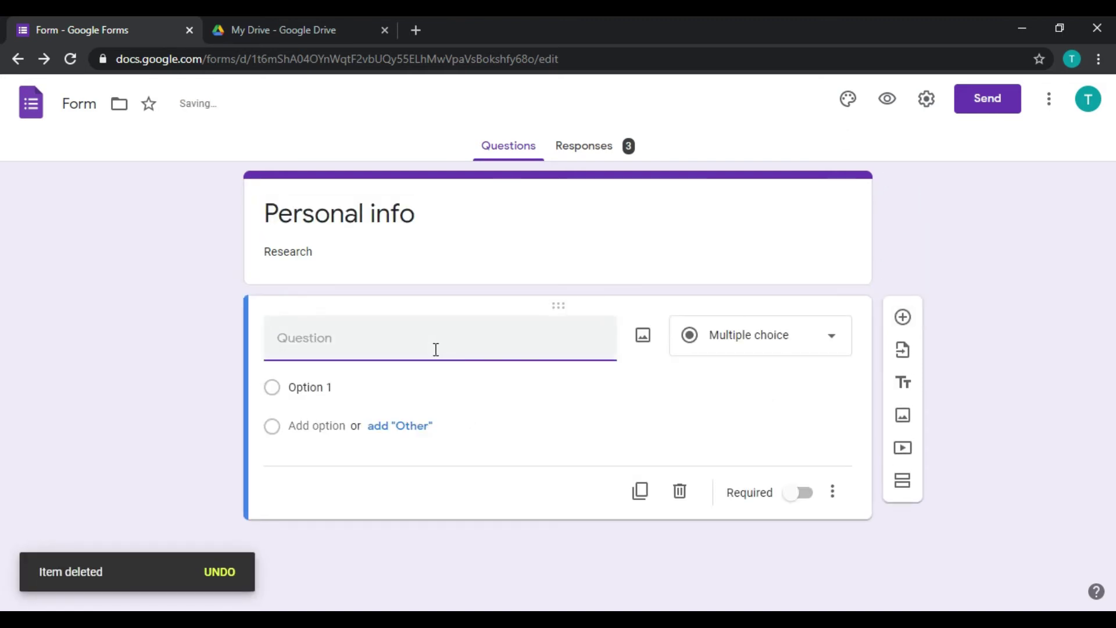
click(312, 342)
text(G)
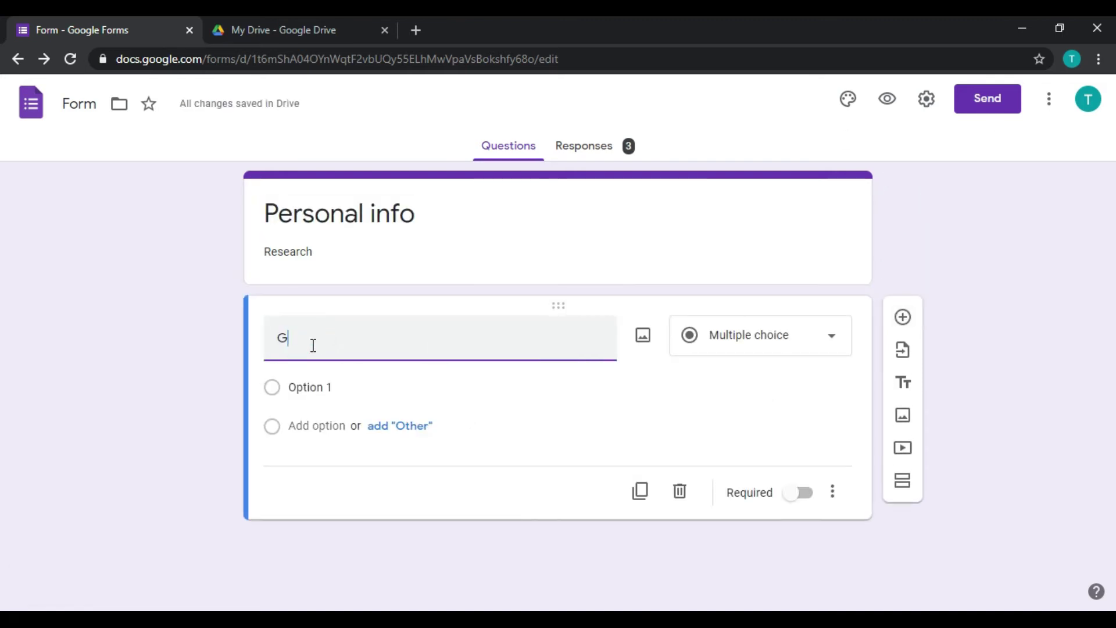
text(ender)
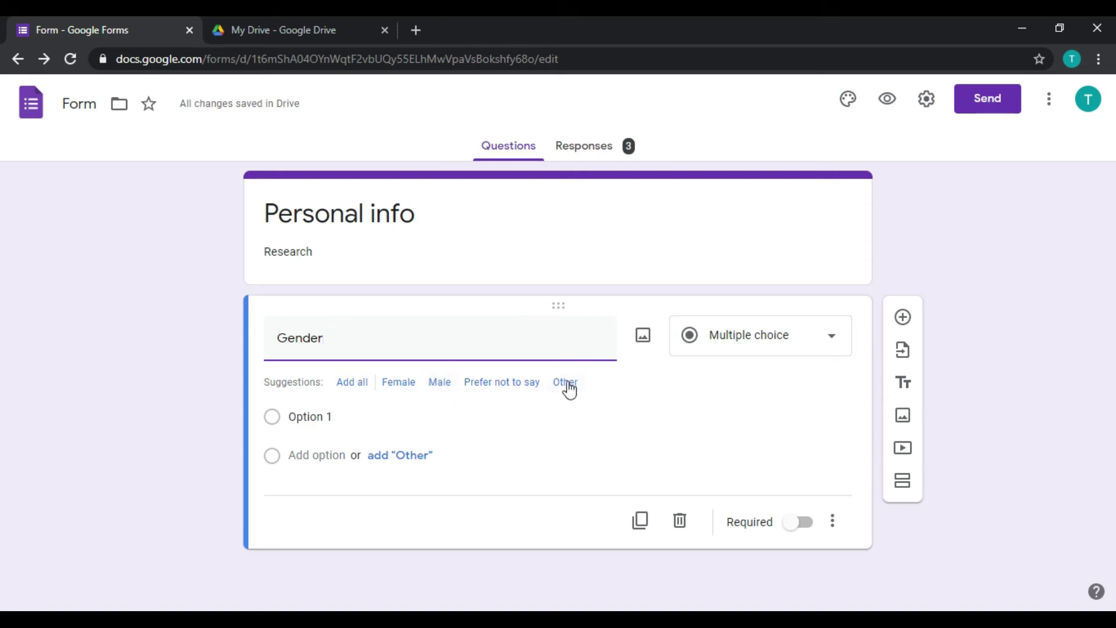
Add all the suggested answer options to the Gender question and remove them again.
click(347, 395)
scroll(369, 431, down, 1)
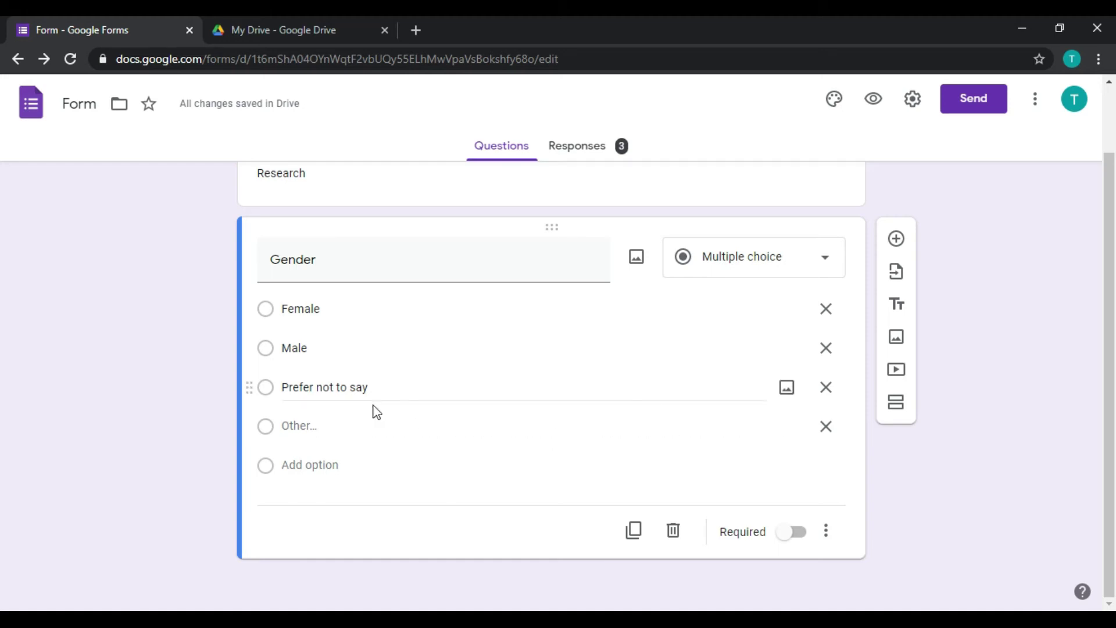
click(826, 429)
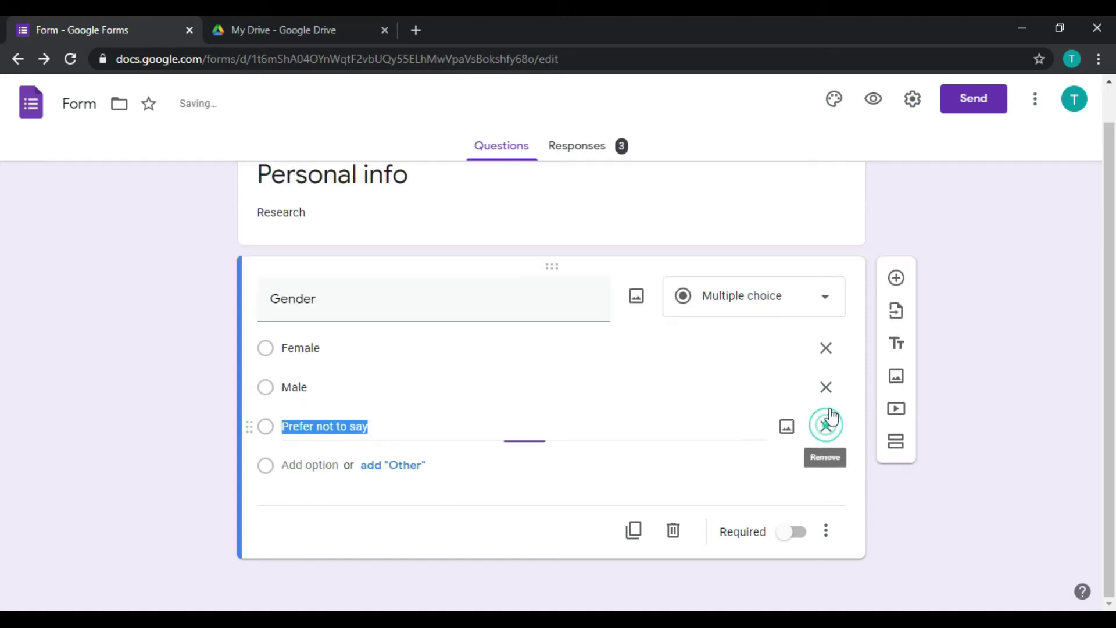
click(827, 383)
click(830, 398)
click(832, 388)
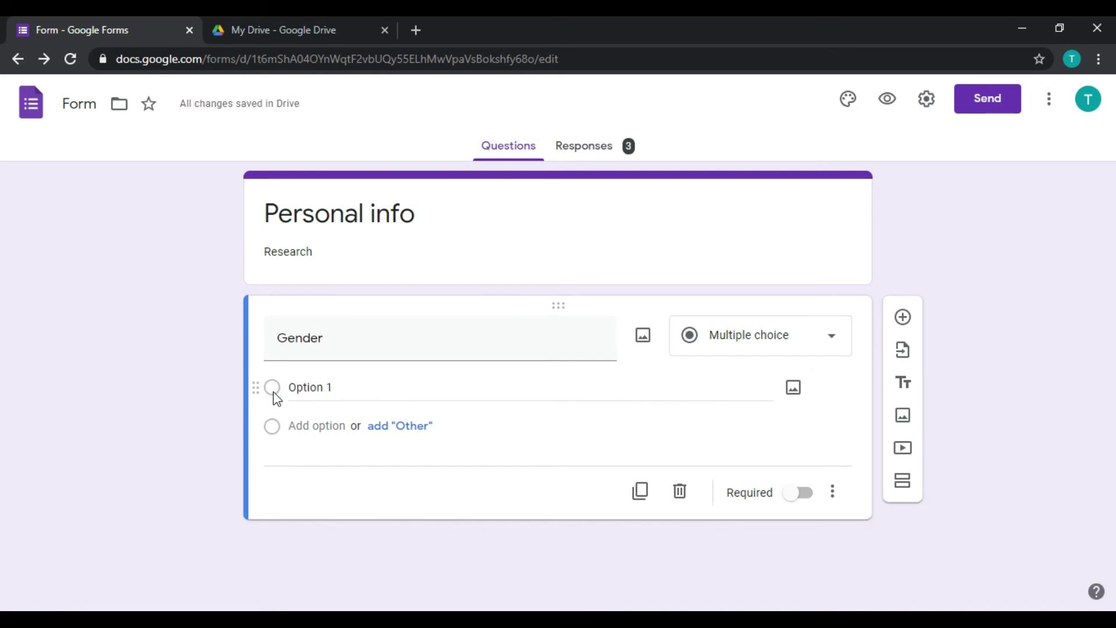
Give the Gender question the options "Male" and "Female" and make it required.
click(295, 389)
text(Male)
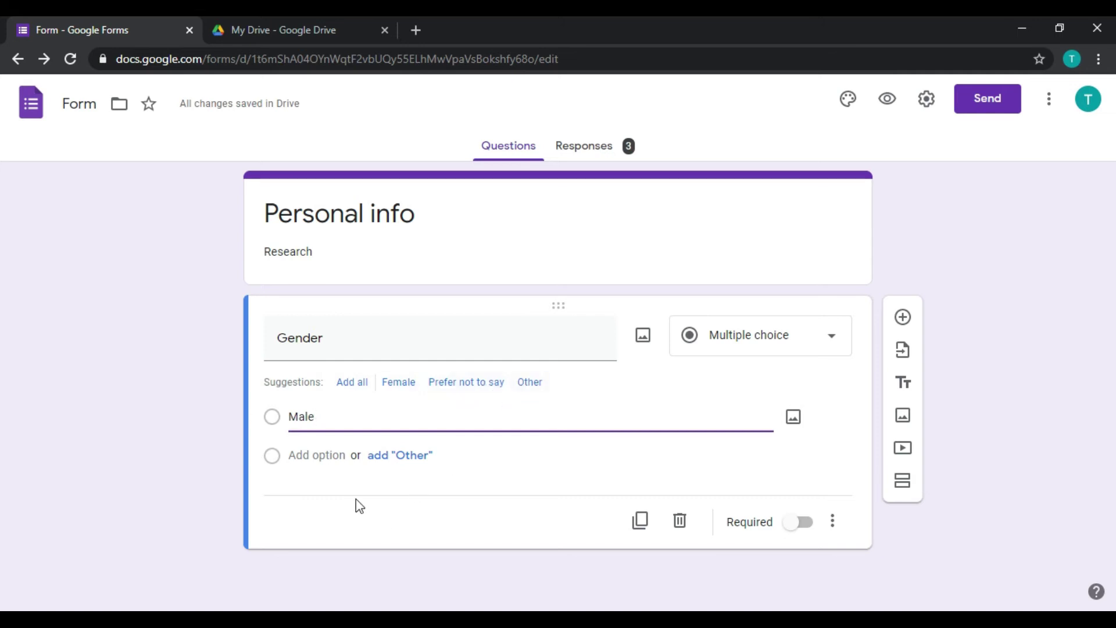
click(319, 456)
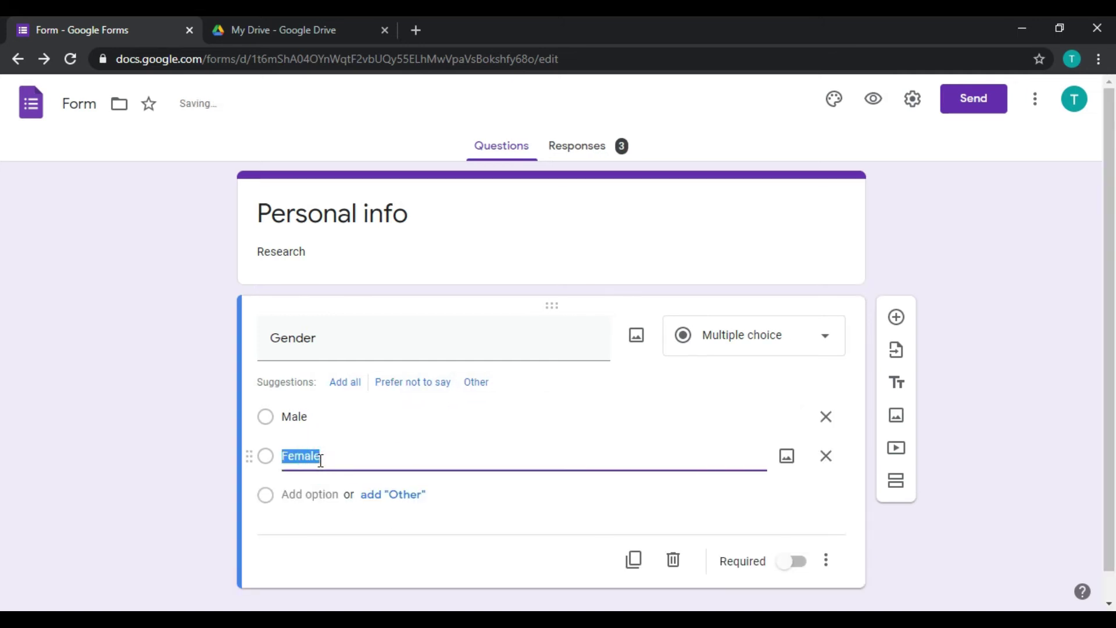
text(F)
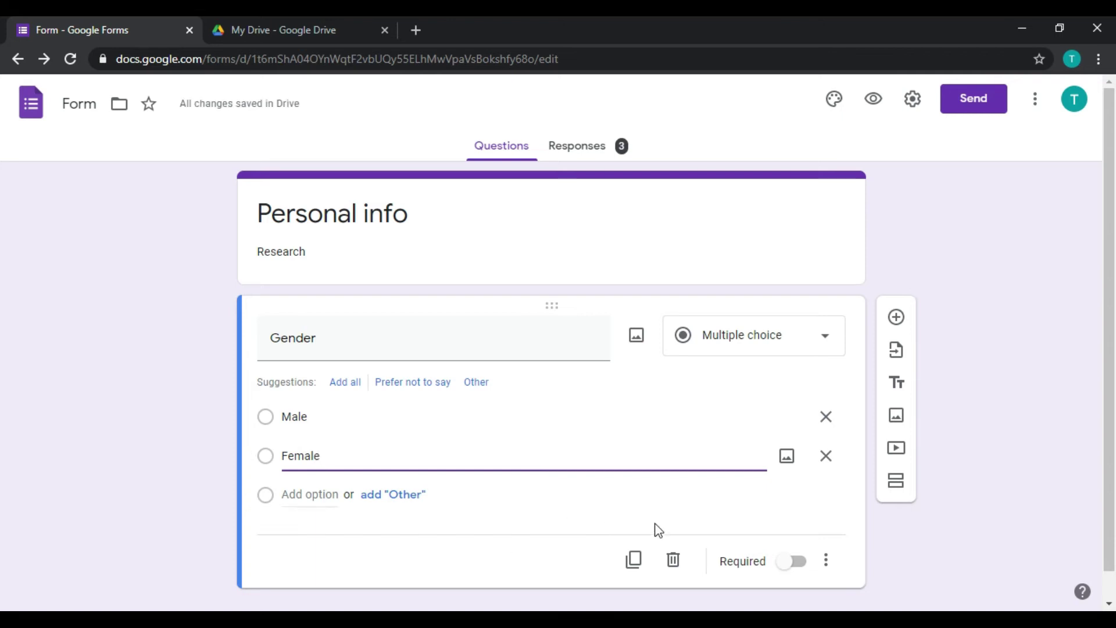
click(796, 561)
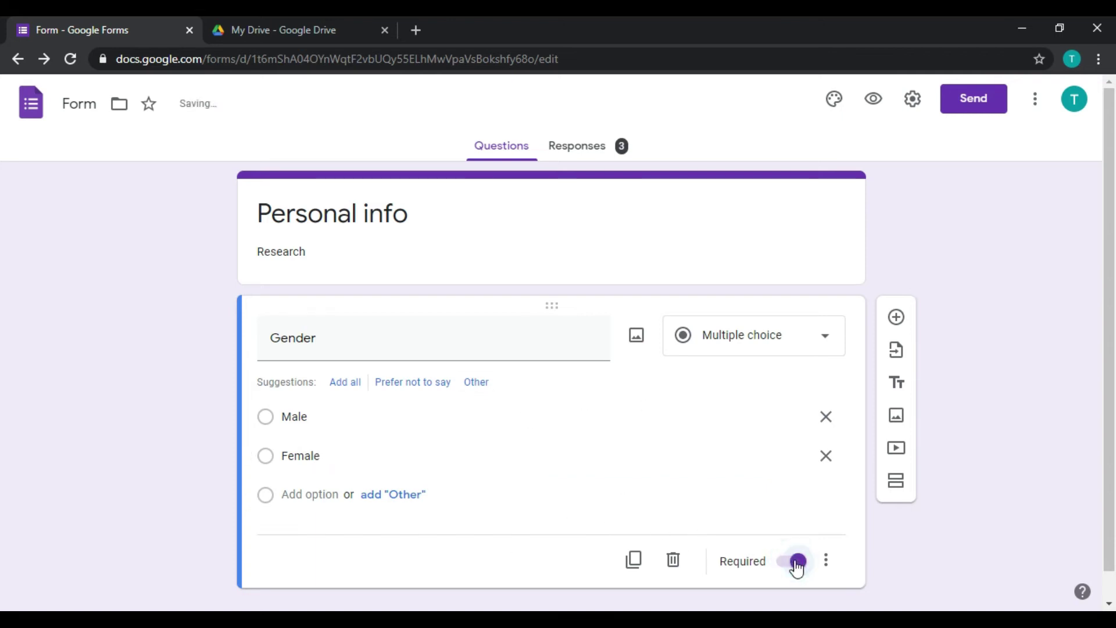
Try the Male and Female options of the Gender question in the form preview, return to the editor and delete the question.
click(873, 99)
click(352, 291)
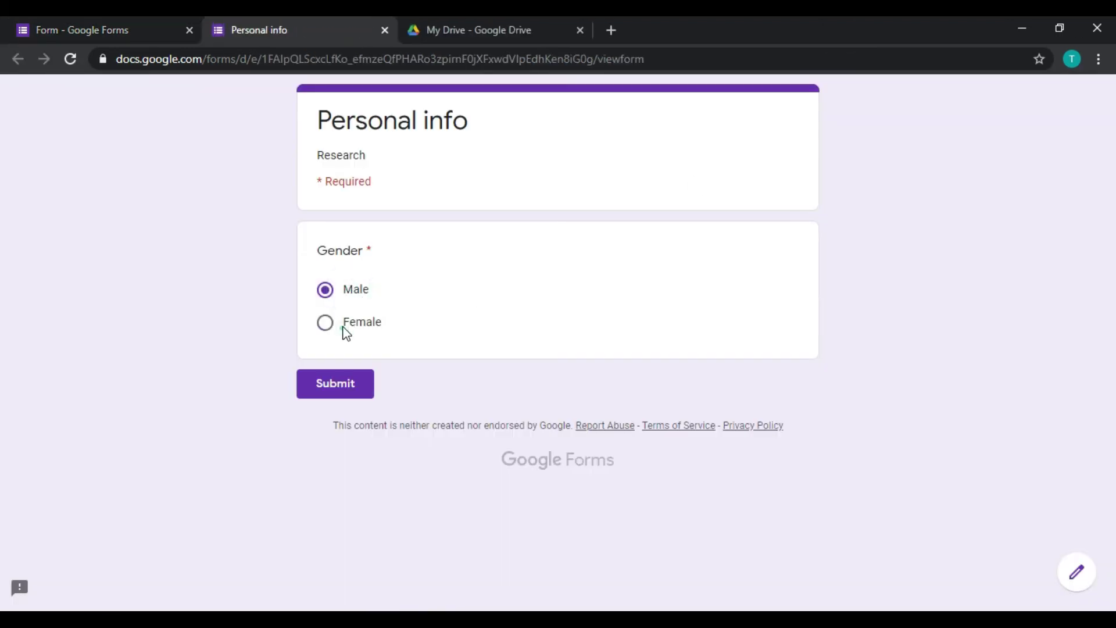
click(347, 290)
click(344, 321)
click(345, 292)
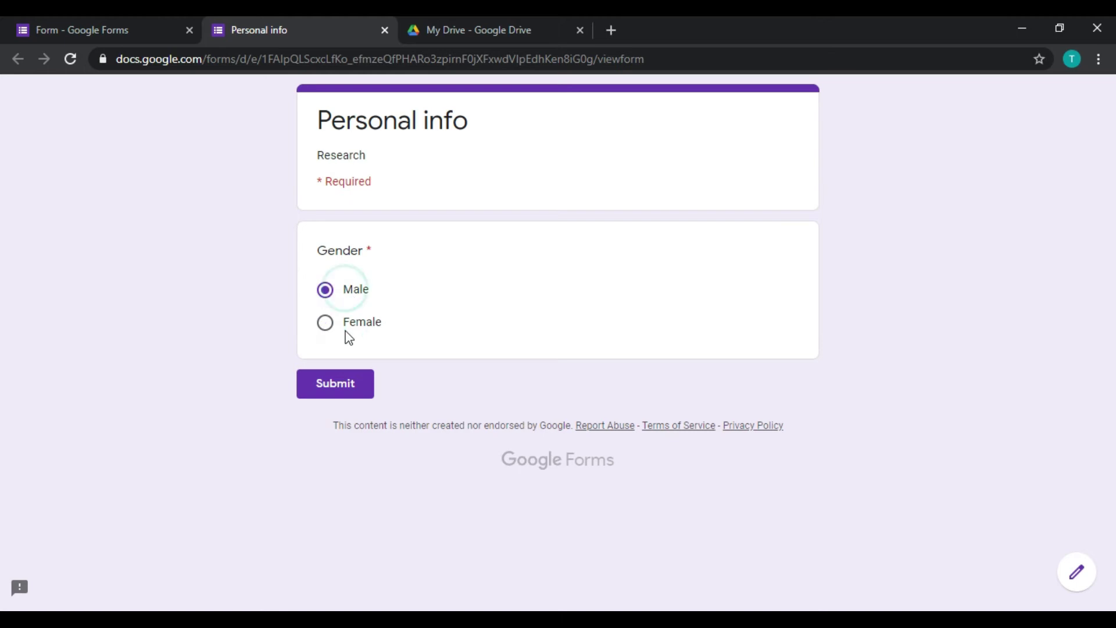
click(383, 30)
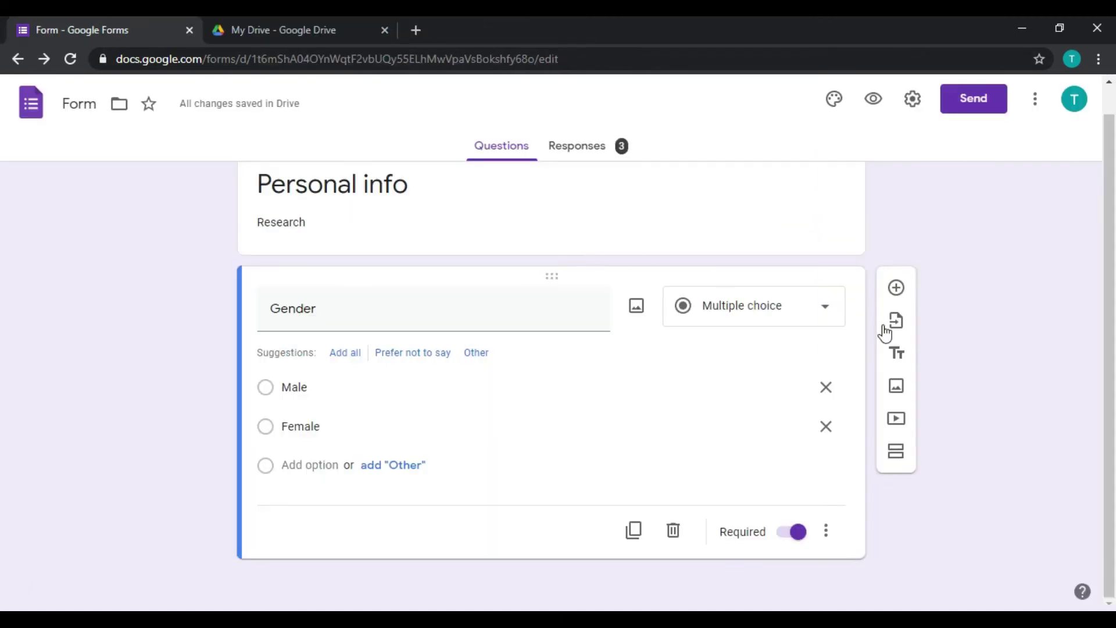
click(673, 531)
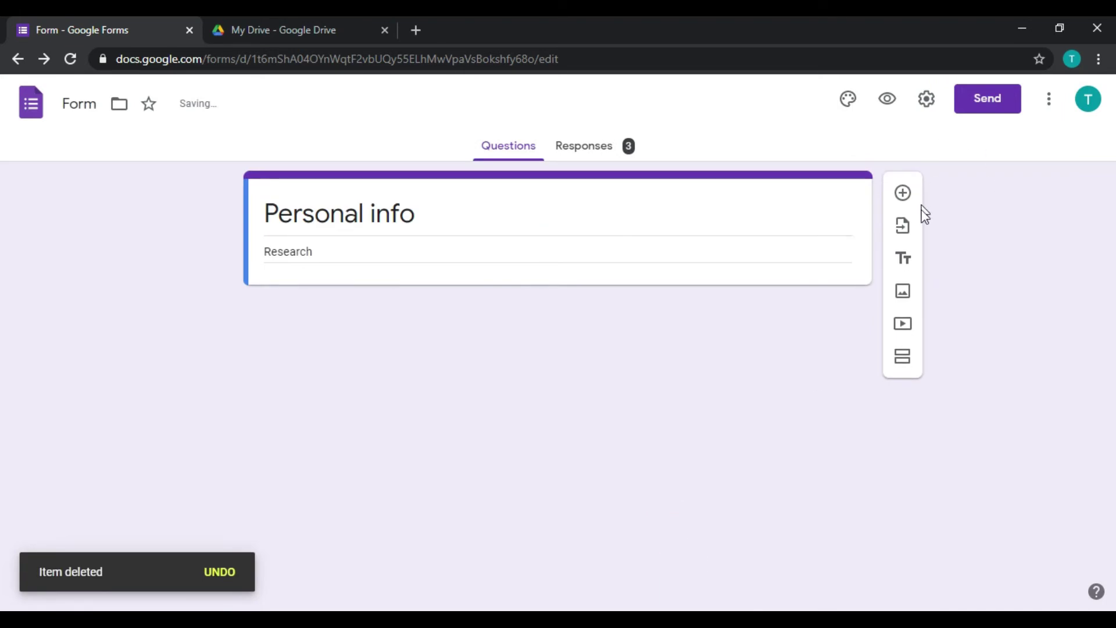
Add a checkboxes question titled "Subjects".
click(898, 194)
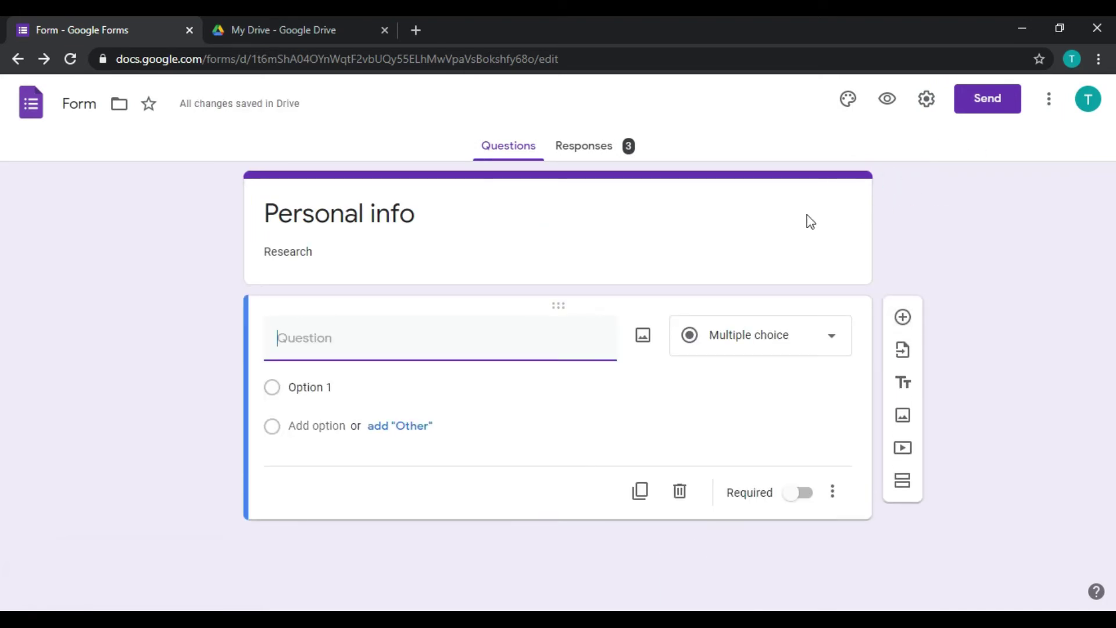
text(Subje)
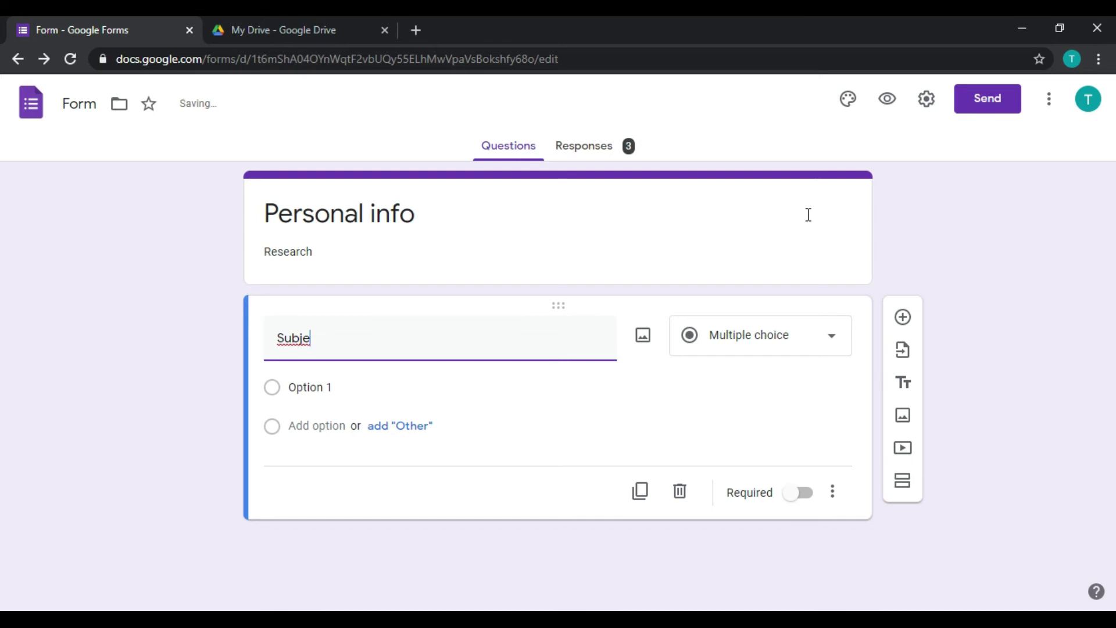
text(cts)
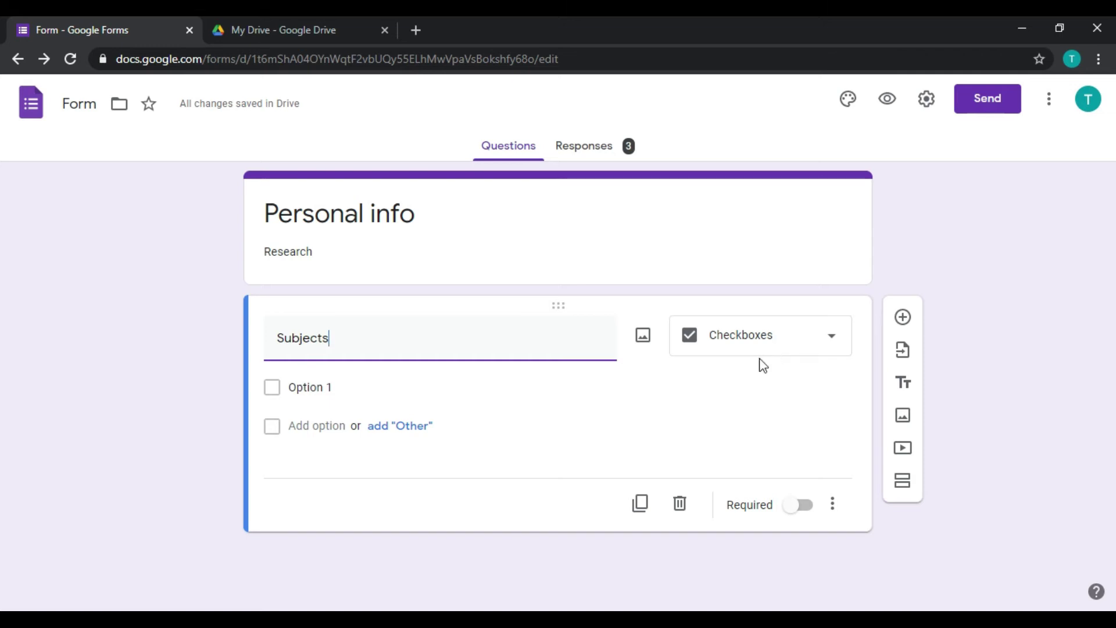
Give the Subjects question the options Sinhala, Maths, History, Music and English, and make it required.
click(298, 388)
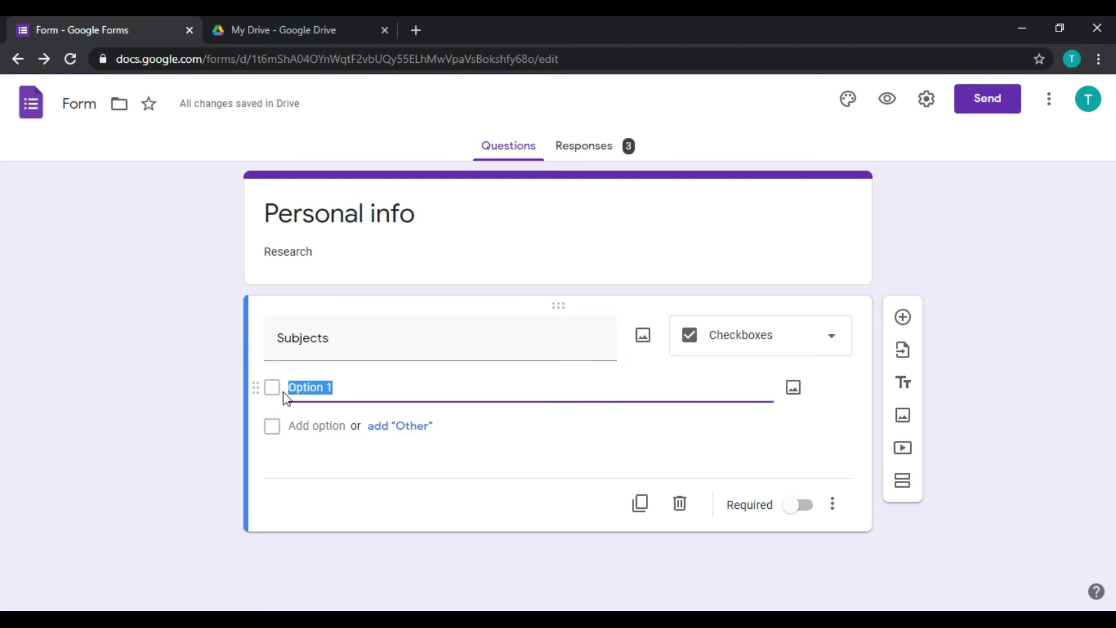
text(Sinhala)
click(300, 425)
text(Maths)
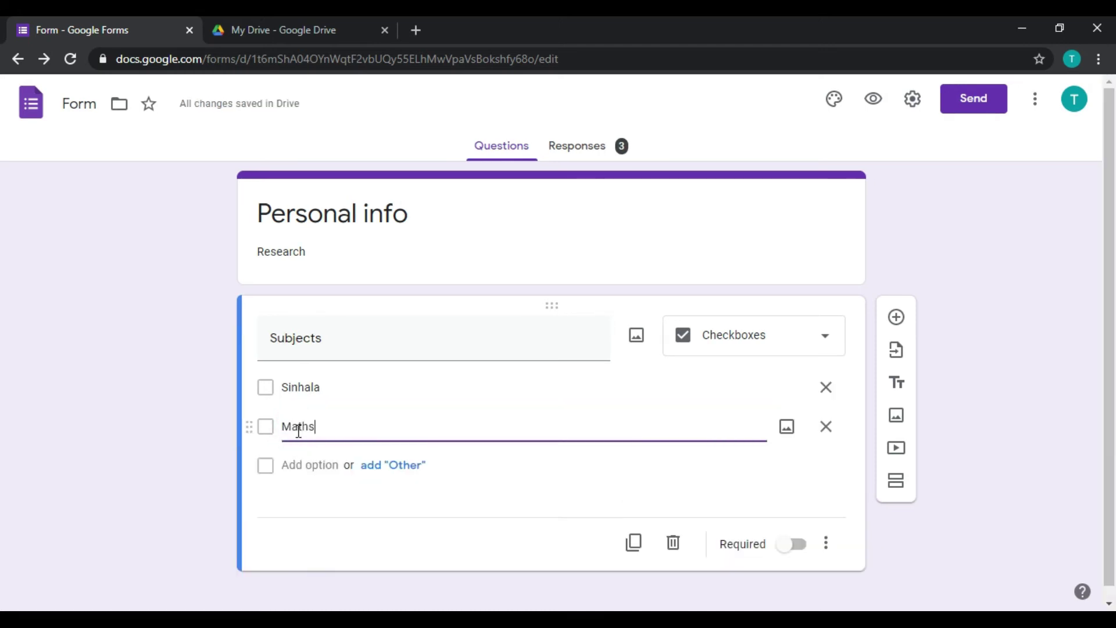
click(298, 465)
text(History)
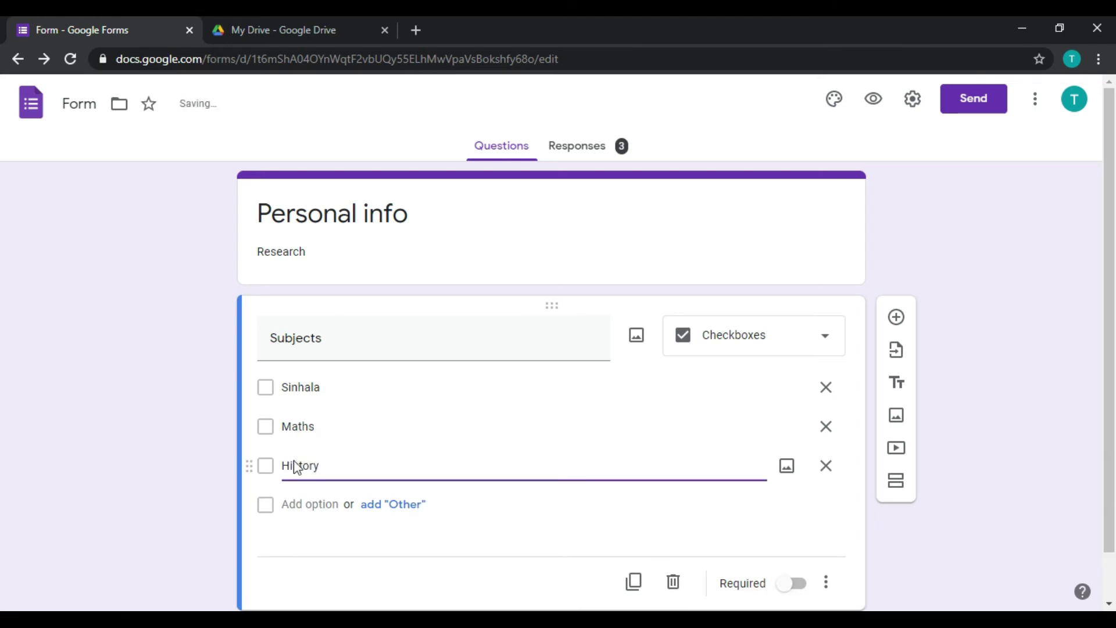
click(329, 504)
text(Music)
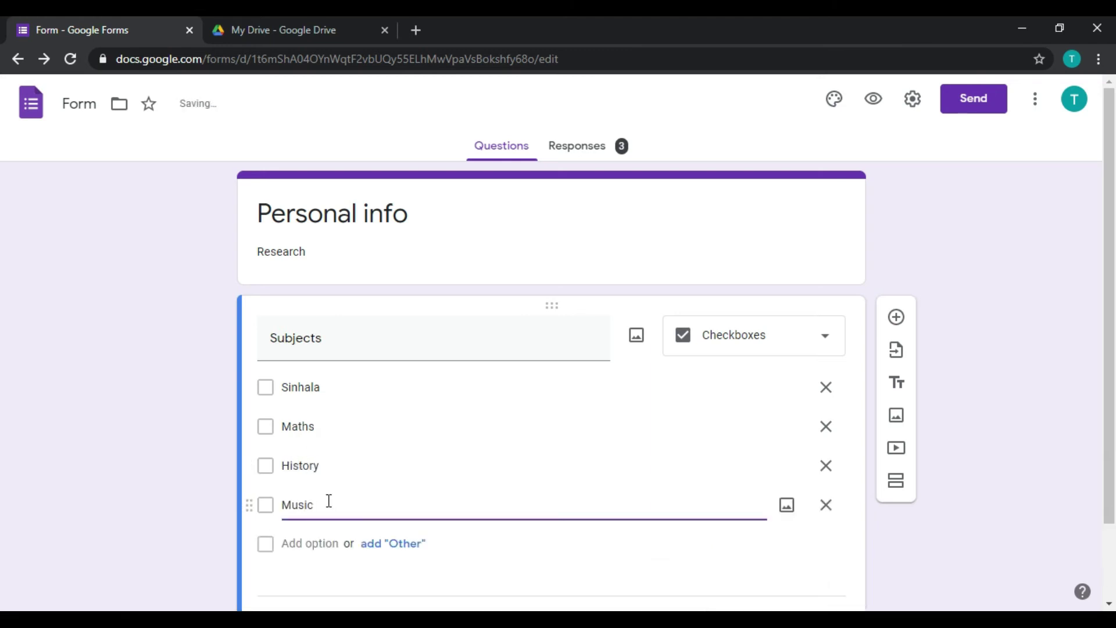
click(304, 542)
text(English)
scroll(424, 497, down, 1)
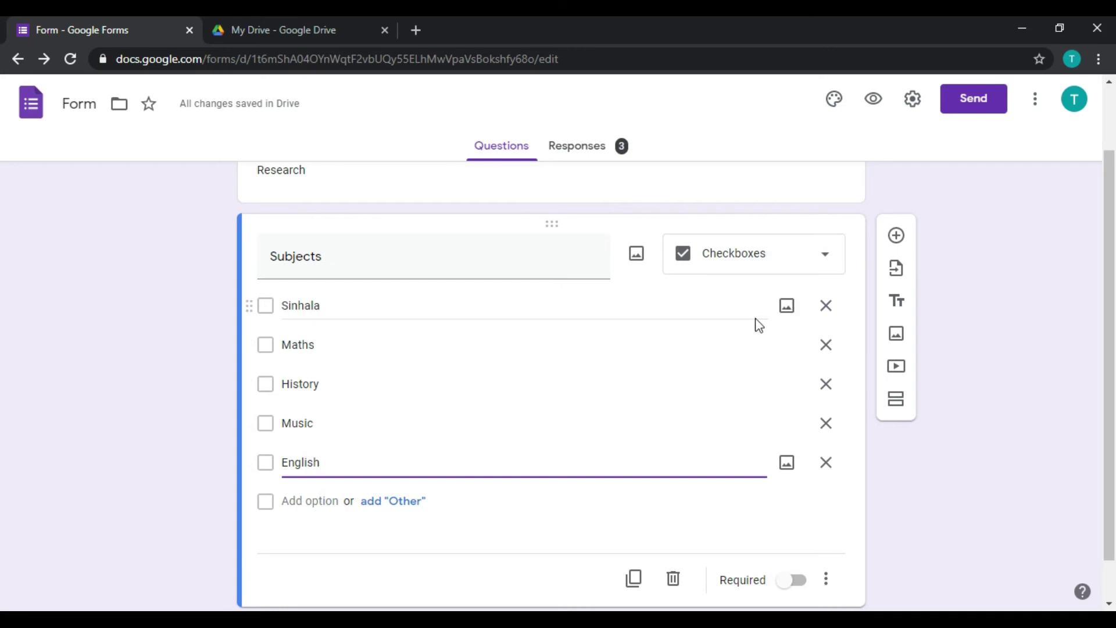
click(800, 581)
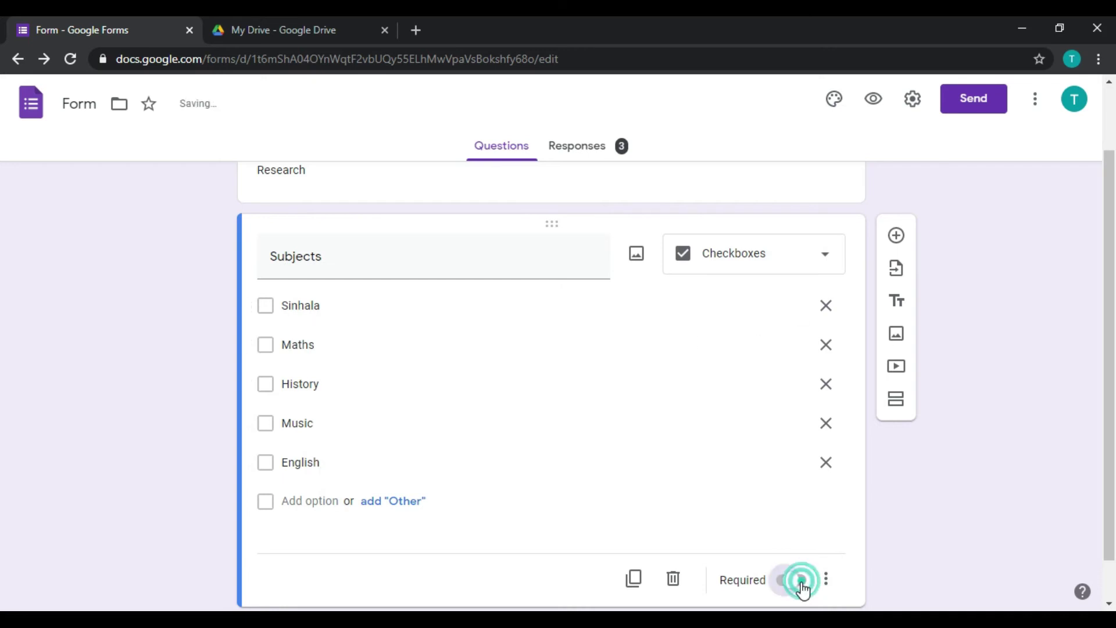
Preview the form and test multiple selection in the Subjects question by ticking Sinhala, Maths, English and History.
click(873, 98)
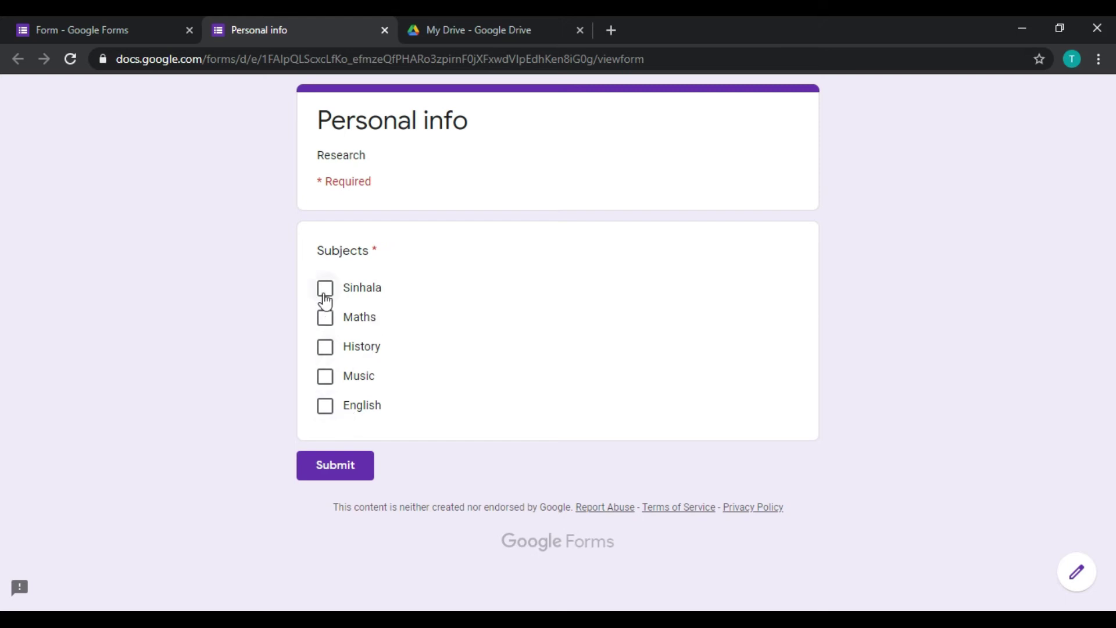
click(642, 284)
click(566, 280)
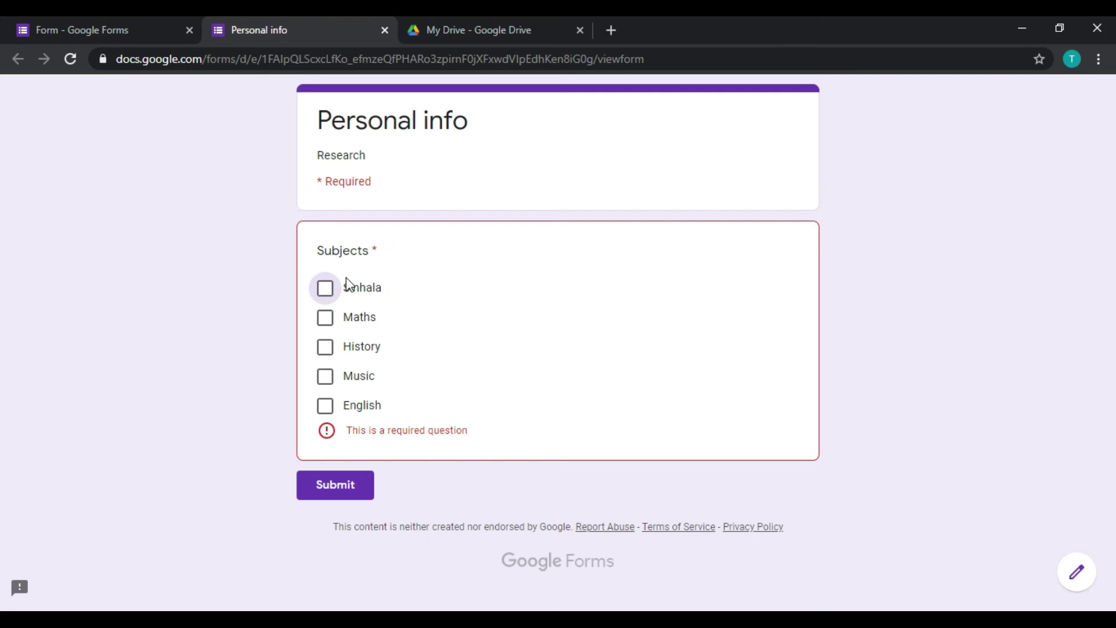
click(332, 294)
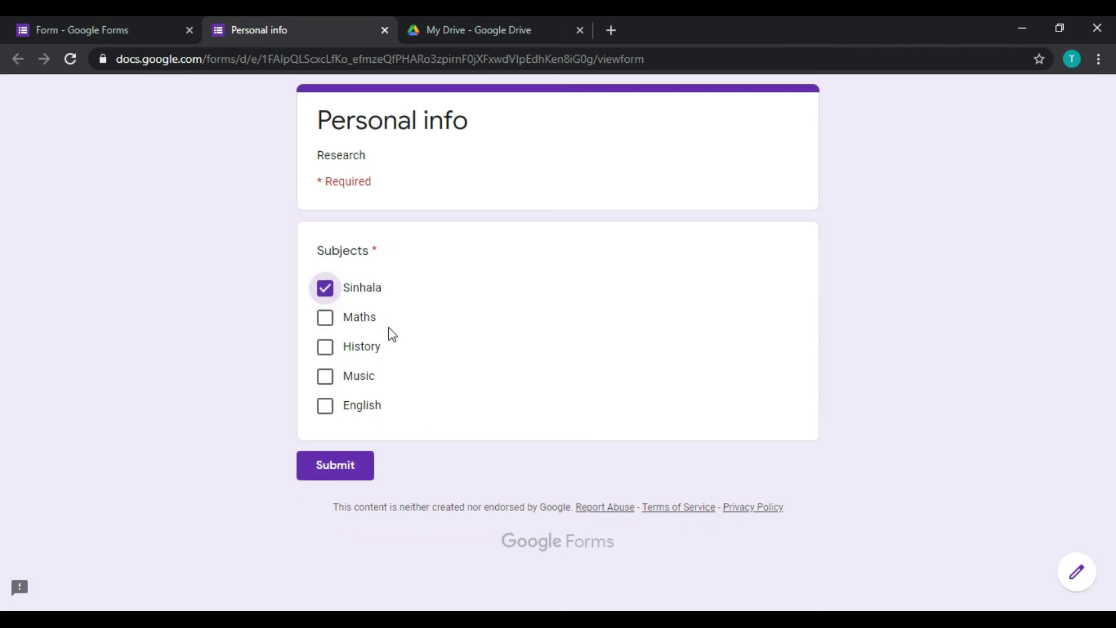
click(356, 317)
click(345, 410)
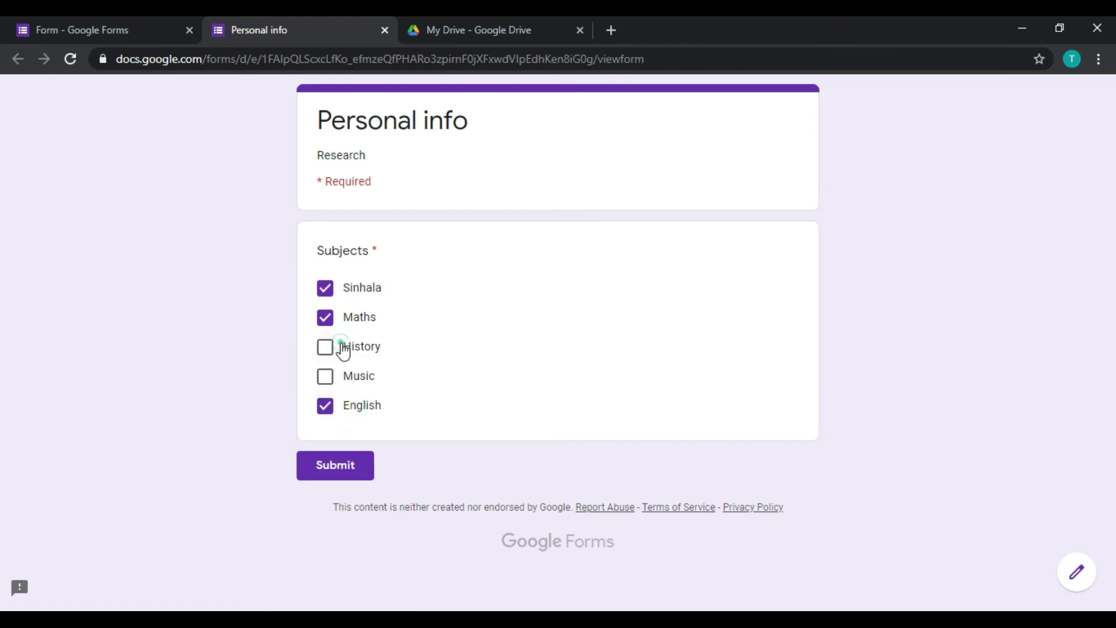
click(342, 349)
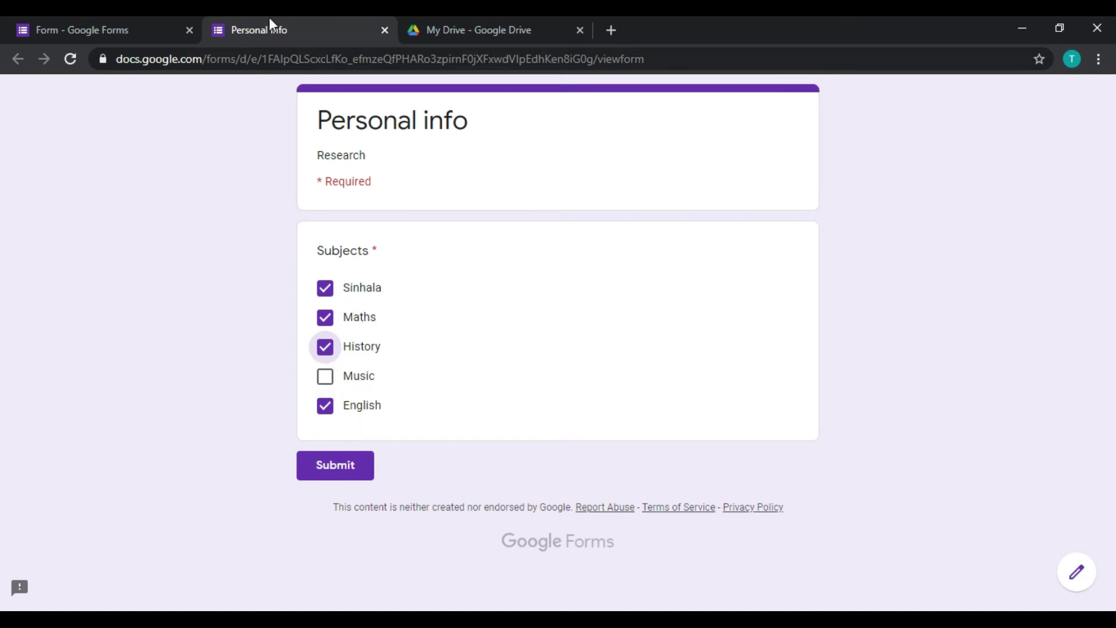
Compare the preview with the editor, tick Music as well, and clear all the Subjects checkboxes.
click(106, 28)
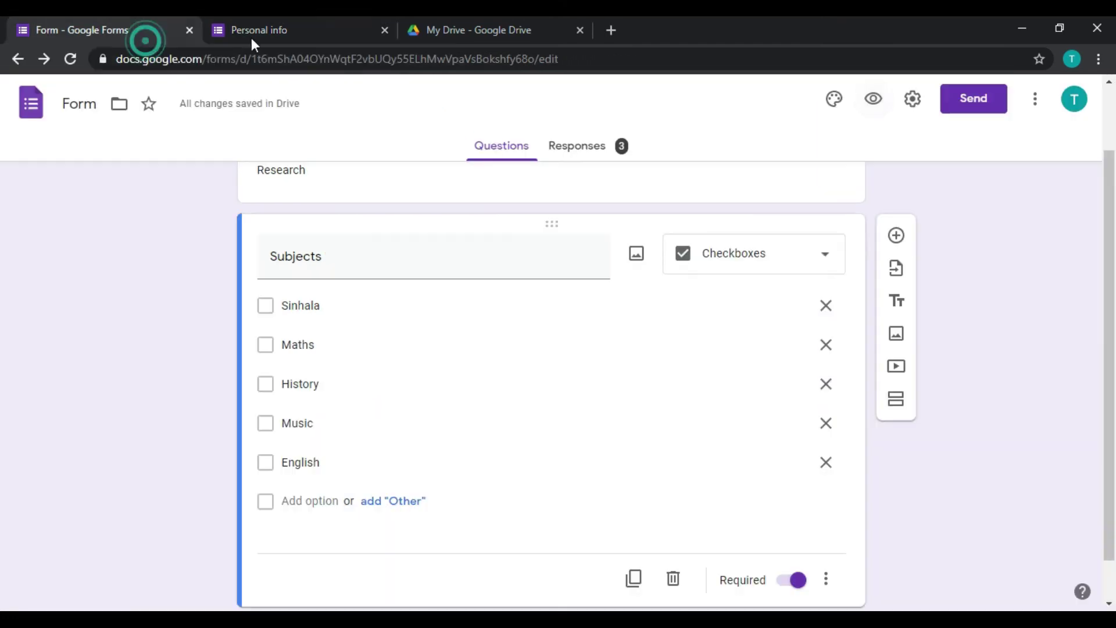
click(284, 26)
click(325, 378)
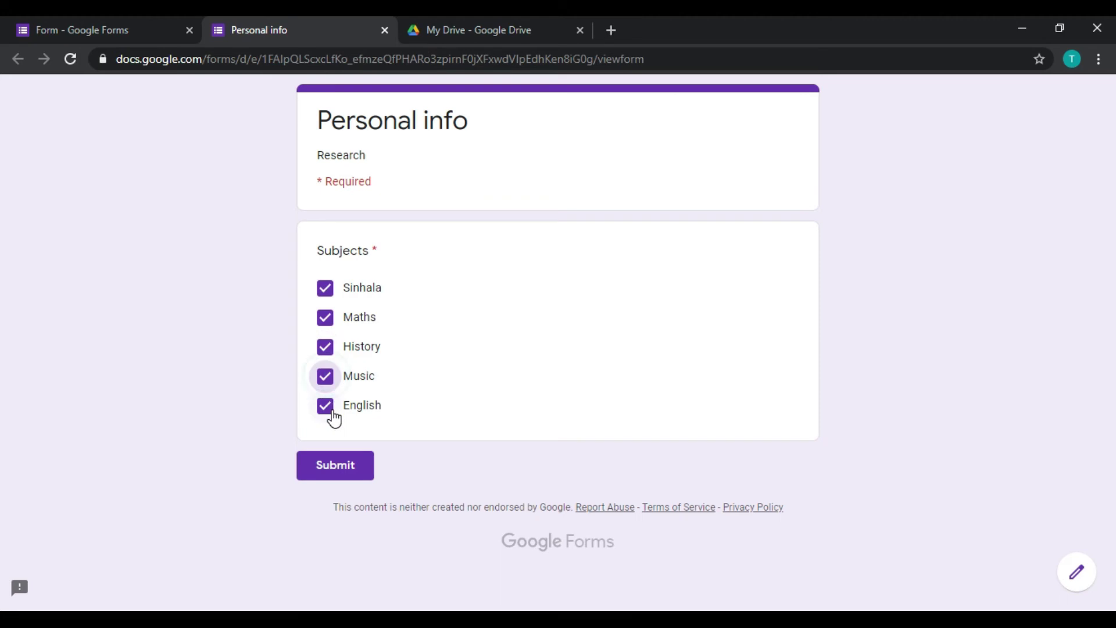
click(330, 400)
click(326, 376)
click(325, 317)
click(326, 289)
click(327, 345)
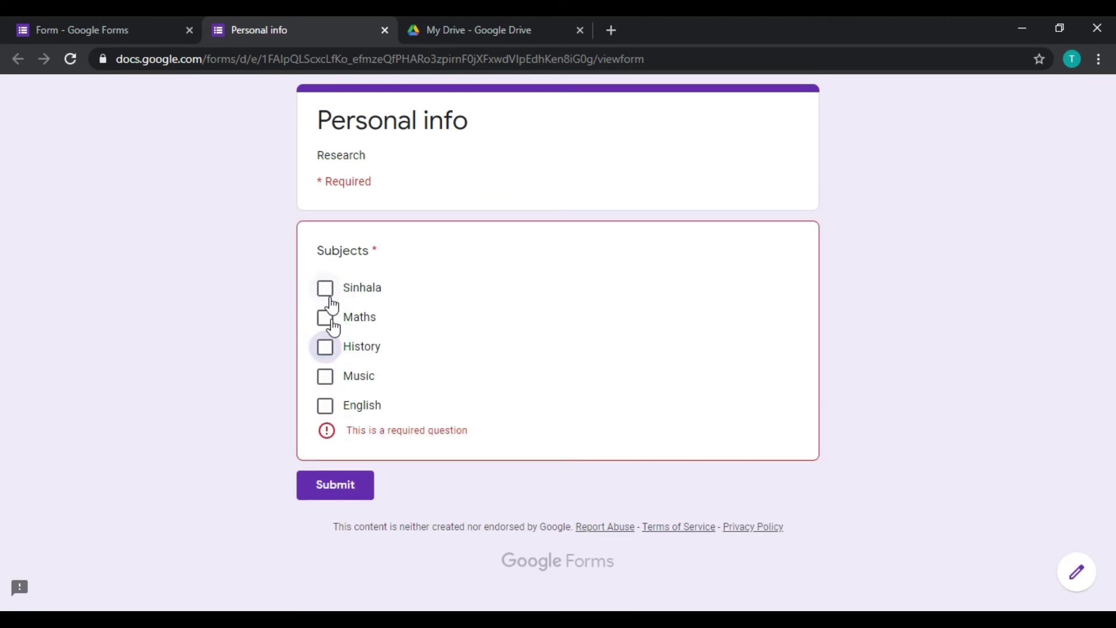
Answer the Subjects question with History, Music and English, and submit the form.
click(330, 322)
click(326, 349)
click(326, 319)
click(326, 385)
click(326, 407)
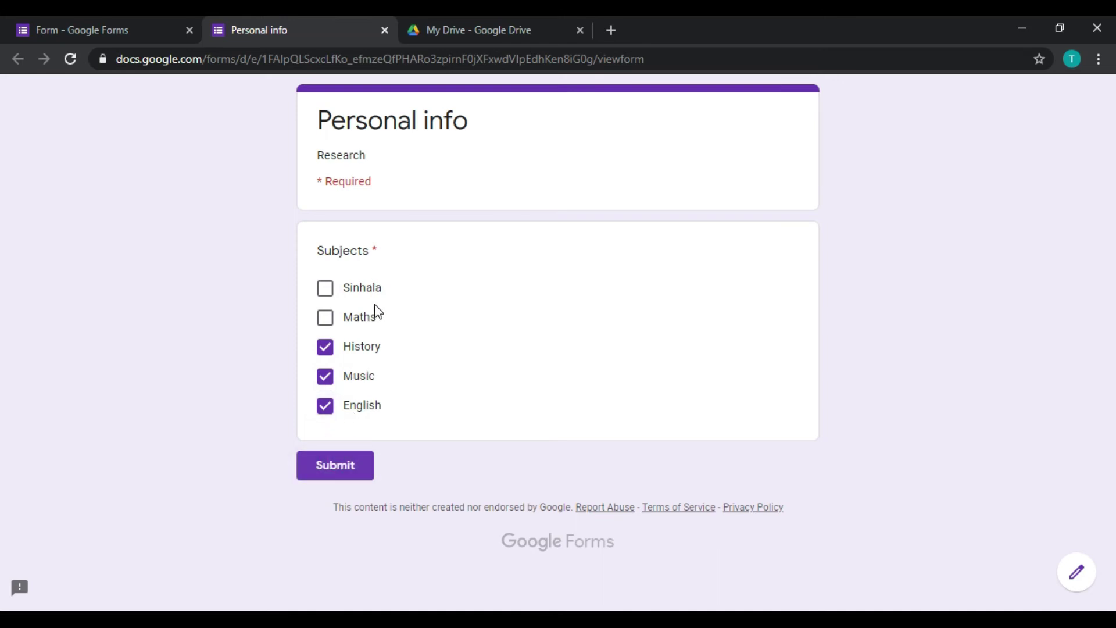
click(322, 476)
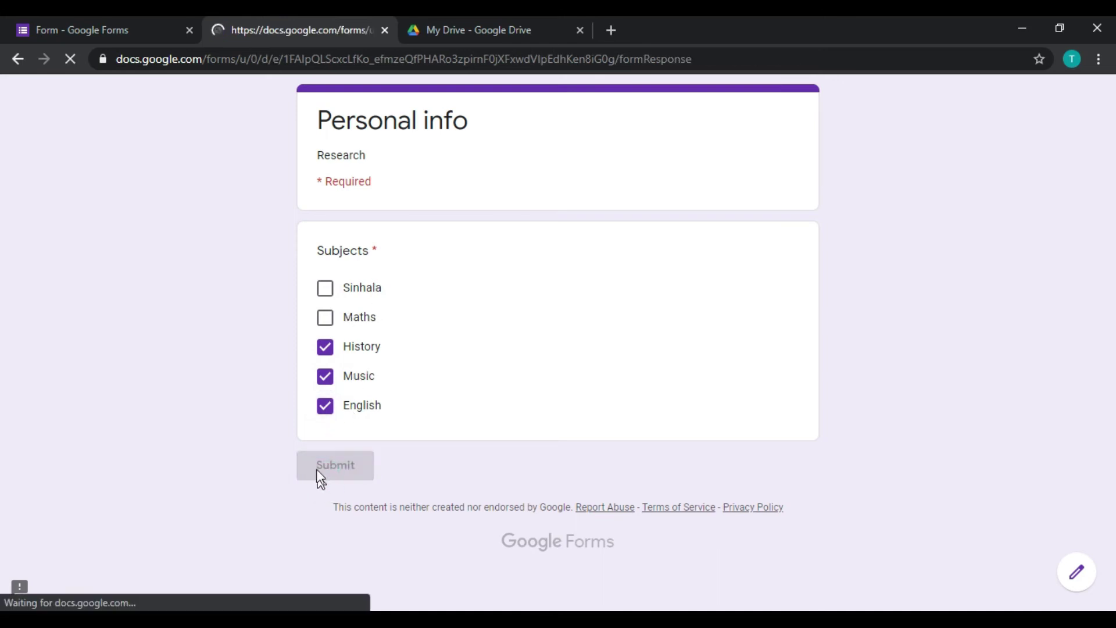
Close the form preview and delete the Subjects question in the editor.
click(384, 33)
scroll(766, 411, down, 1)
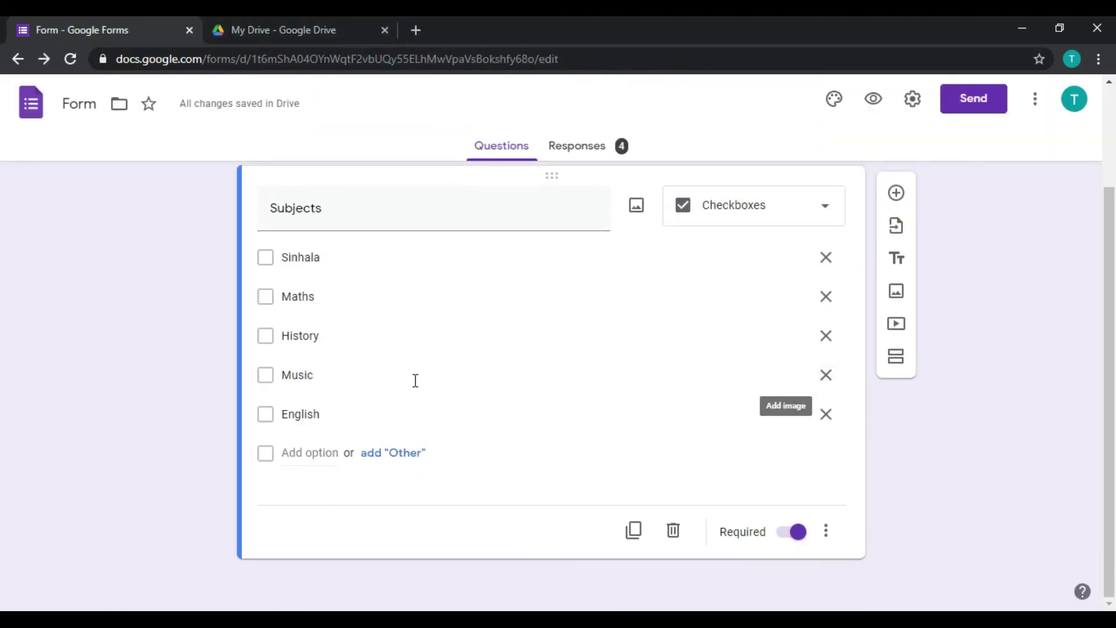
scroll(804, 294, up, 1)
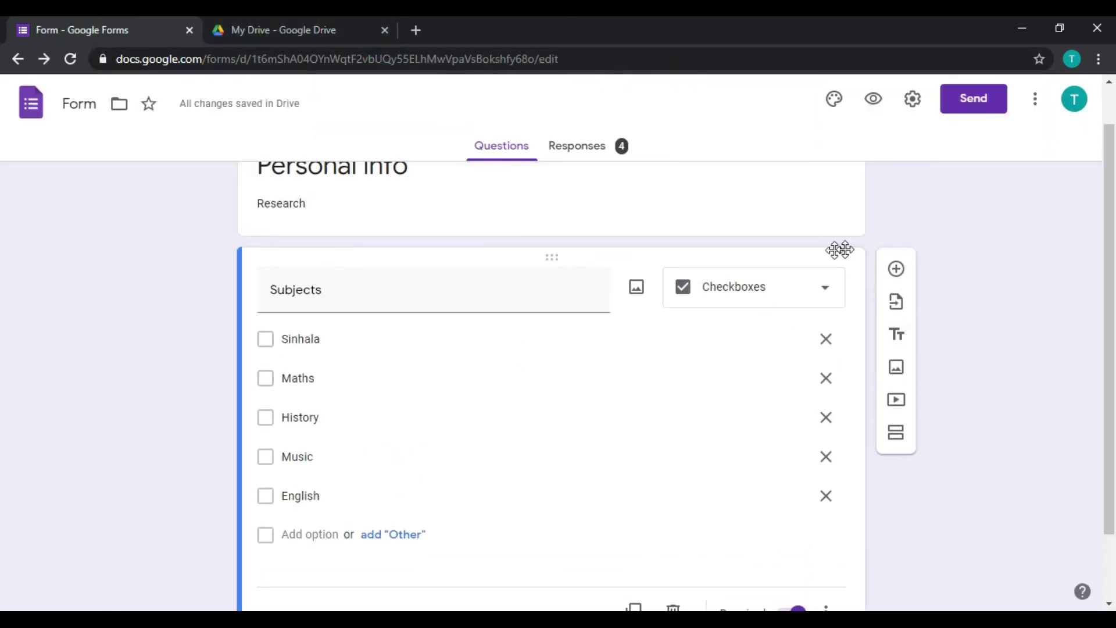
scroll(705, 489, down, 1)
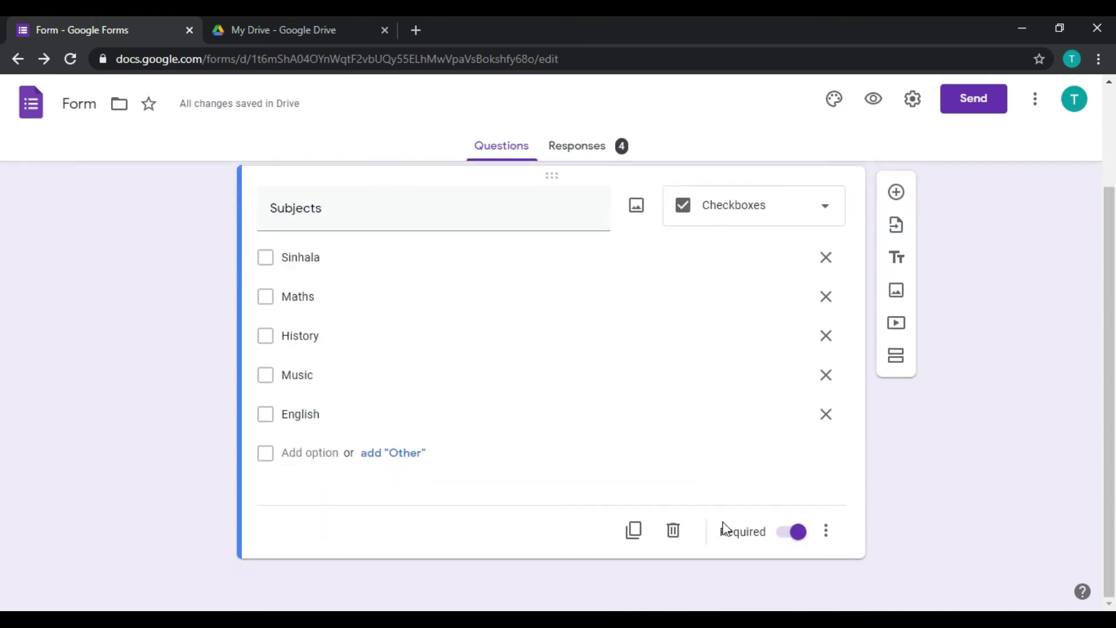
click(671, 532)
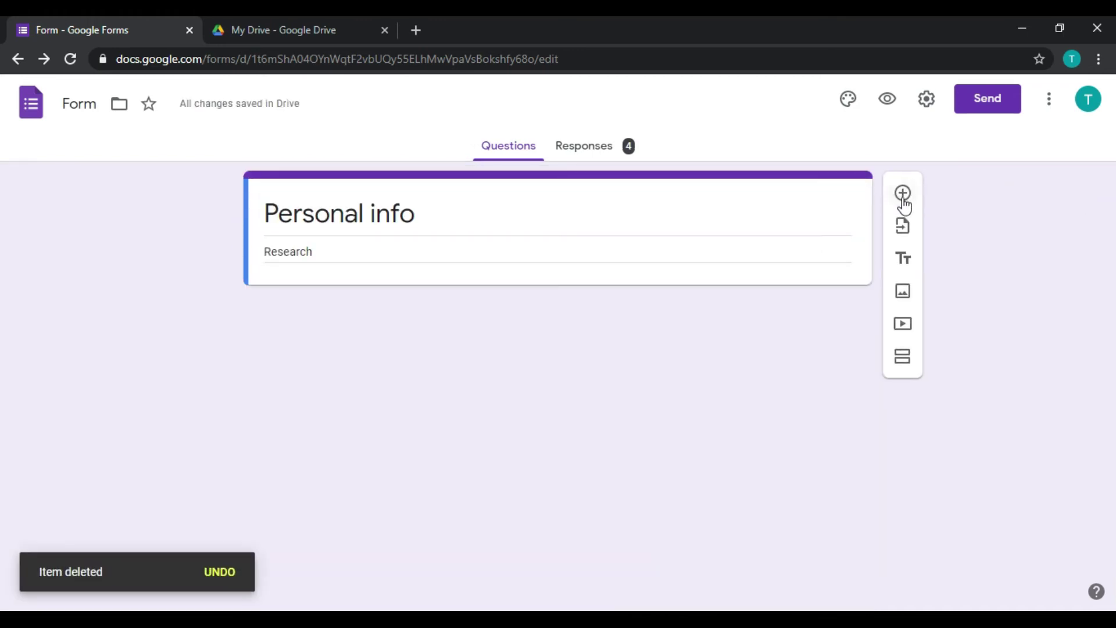
Add a dropdown question titled "Colour".
click(902, 194)
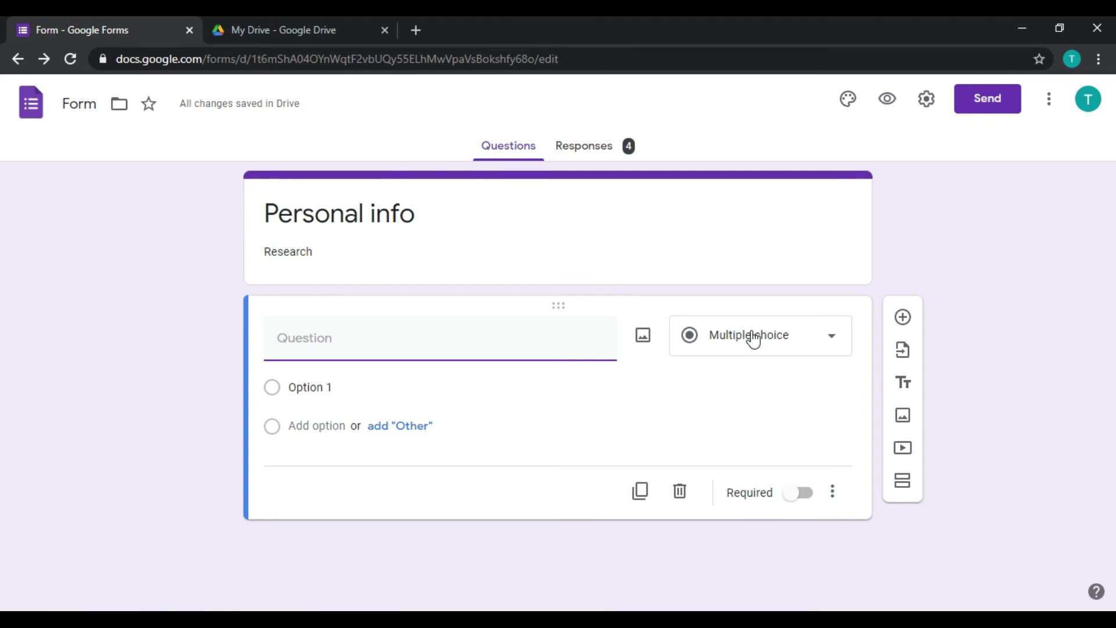
click(835, 338)
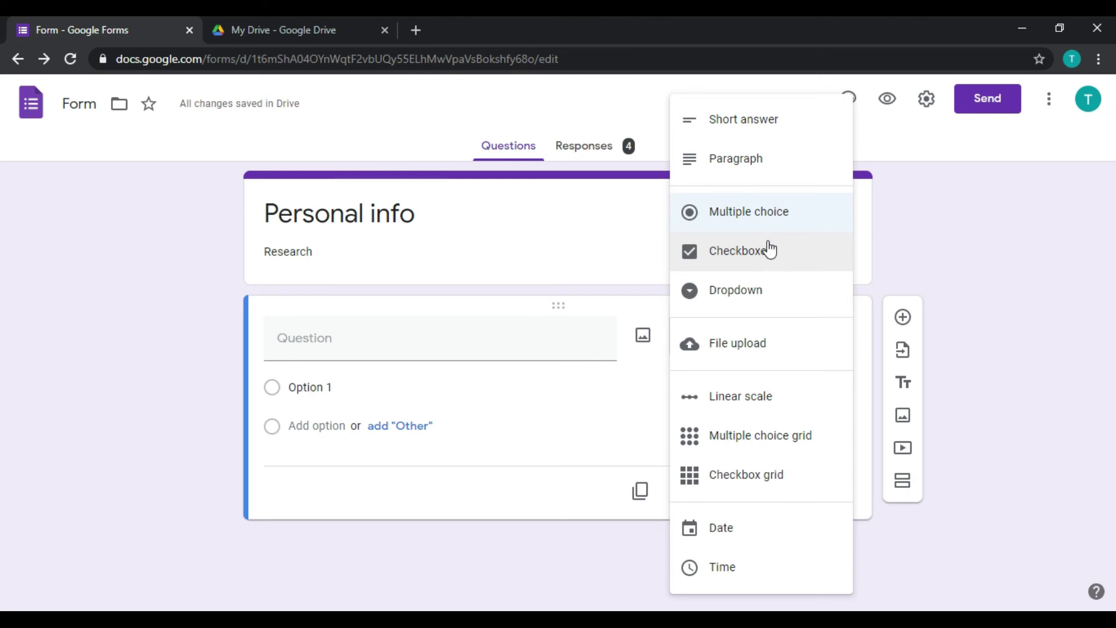
click(748, 289)
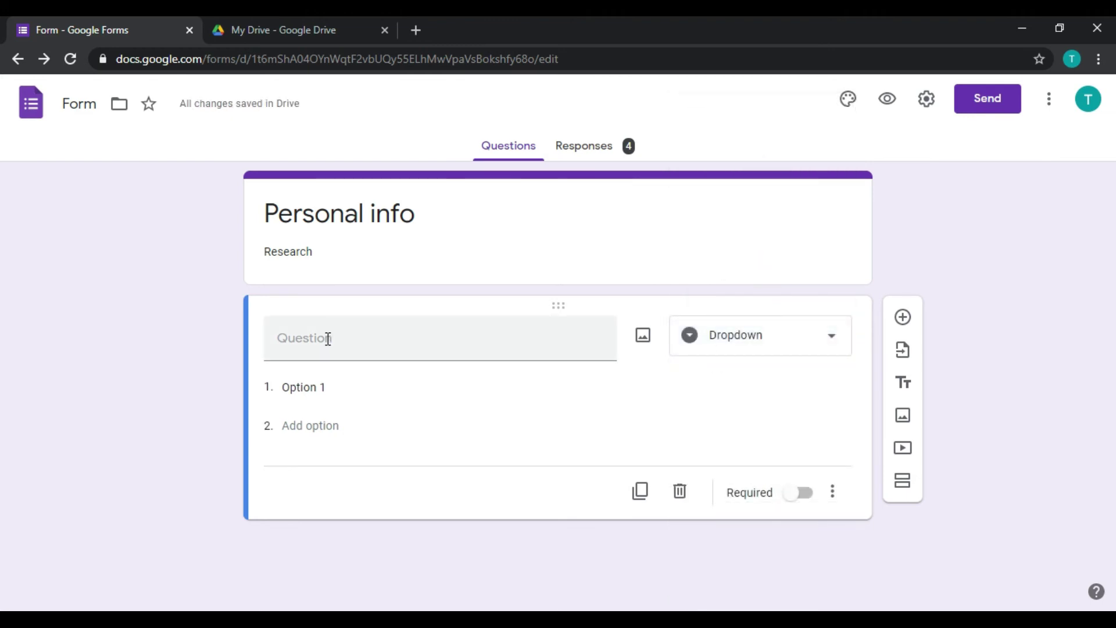
click(293, 337)
text(Colour)
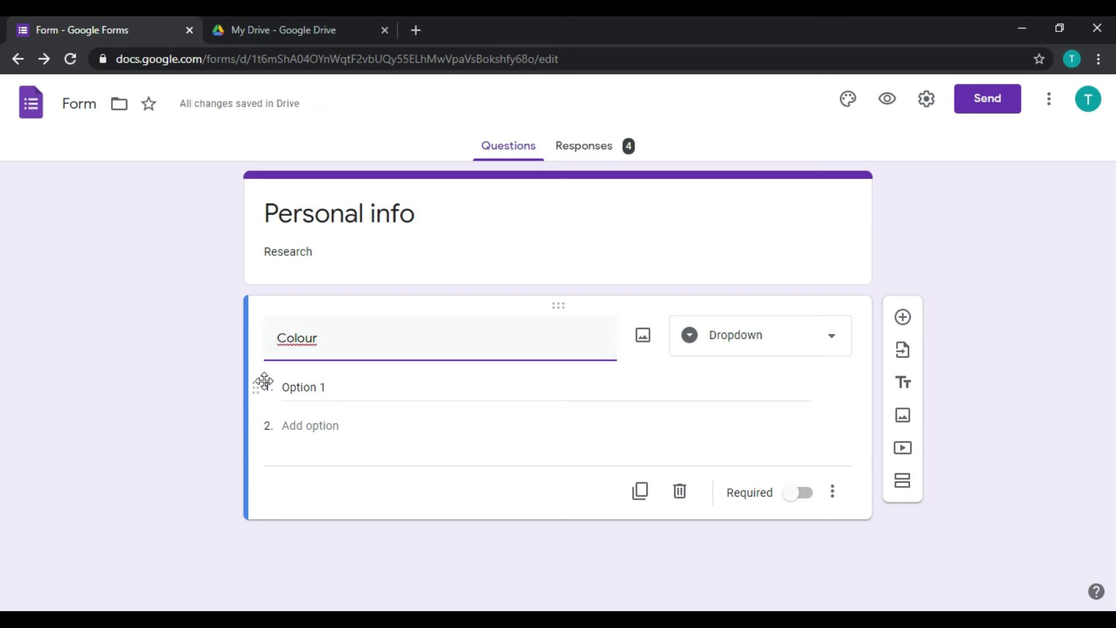
Give the Colour question the options Green, White, Yellow and Blue.
click(310, 388)
text(Green)
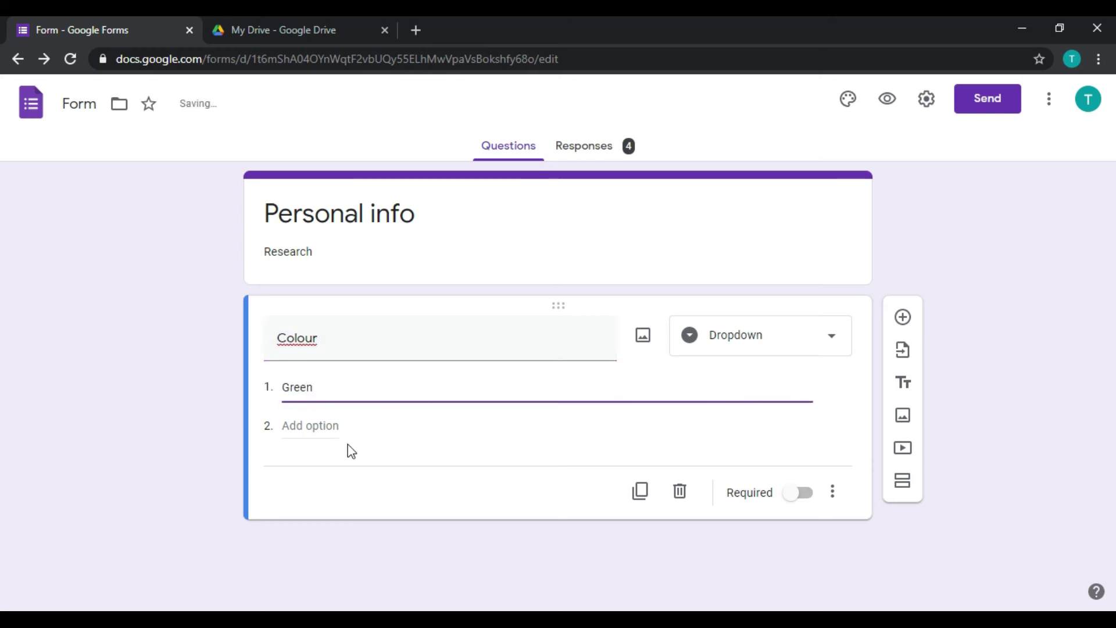
click(296, 427)
text(White)
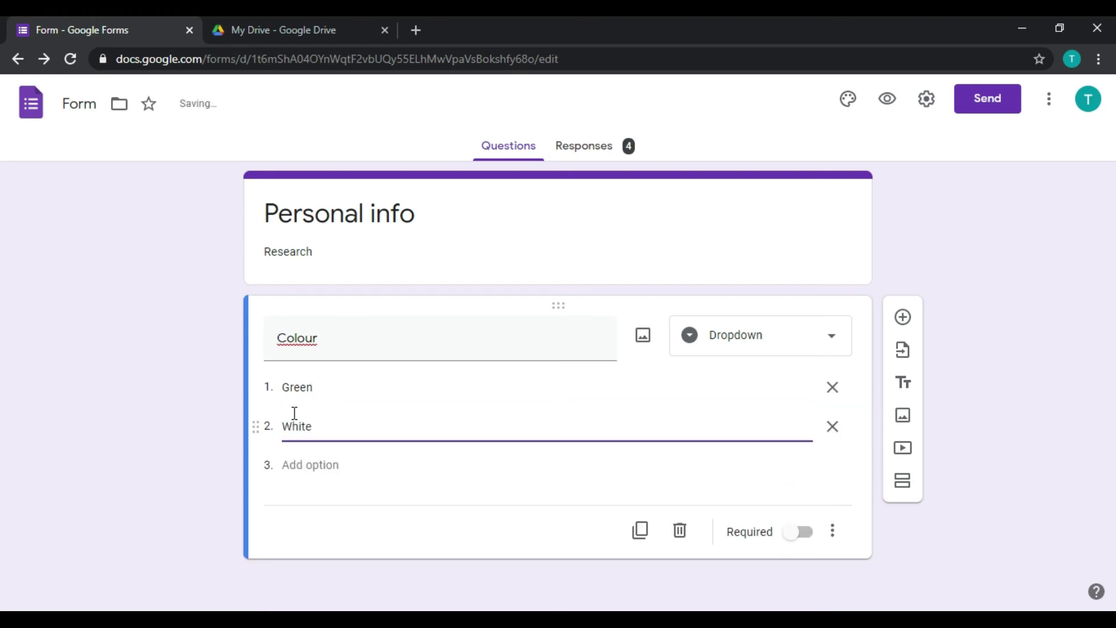
click(301, 465)
text(Yellow)
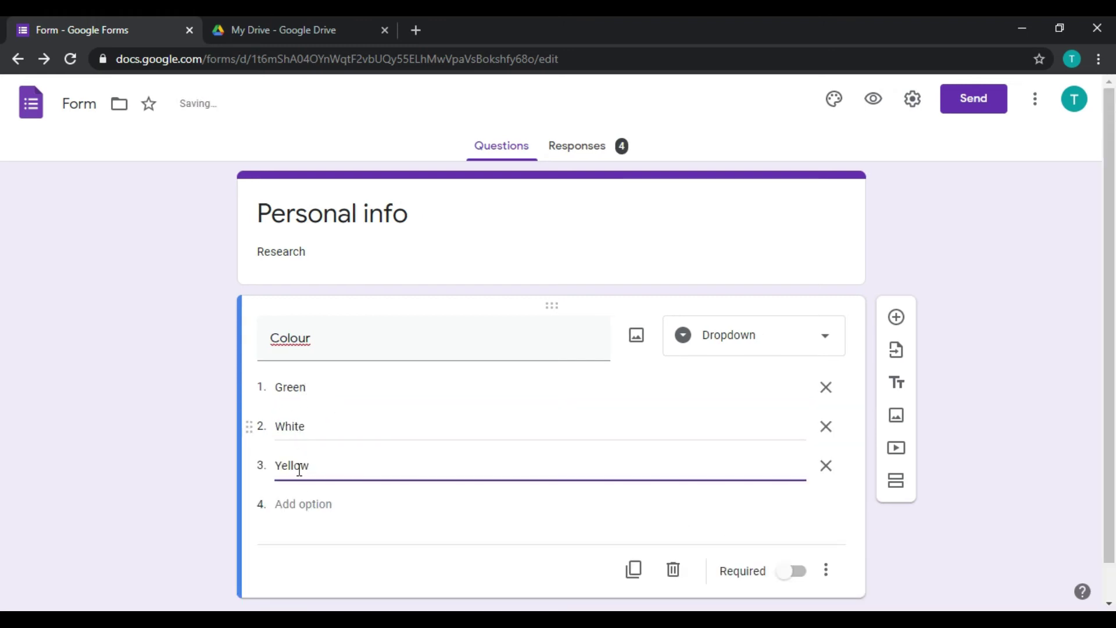
click(297, 505)
text(Blue)
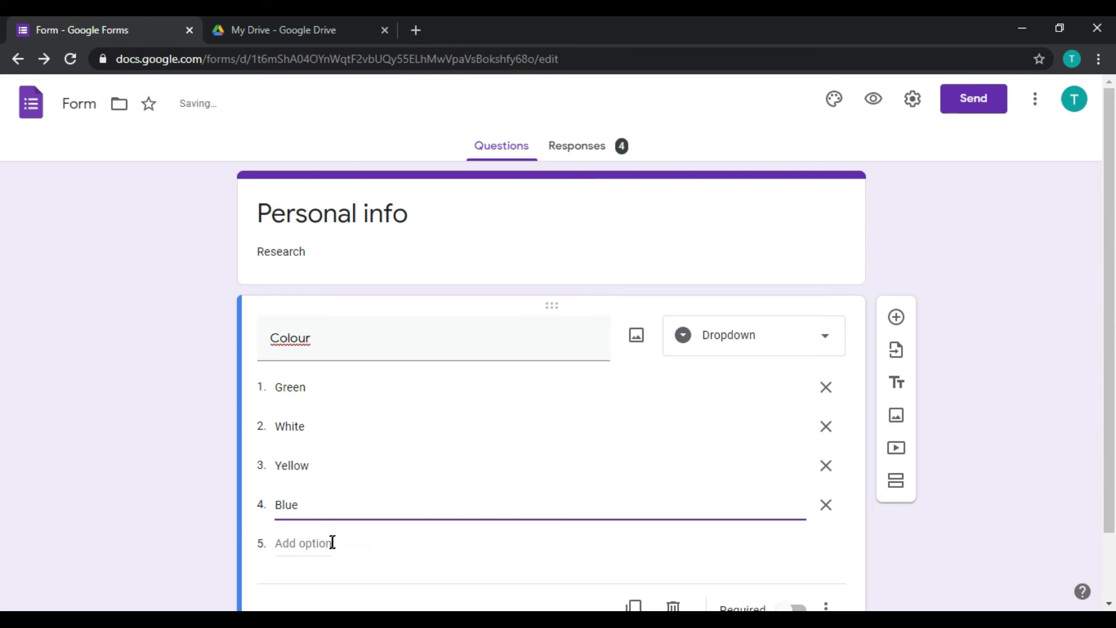
Add Black as the fifth dropdown option and change the question's title to "Color".
click(295, 543)
text(Black)
click(310, 338)
key(BackSpace)
key(BackSpace)
text(r)
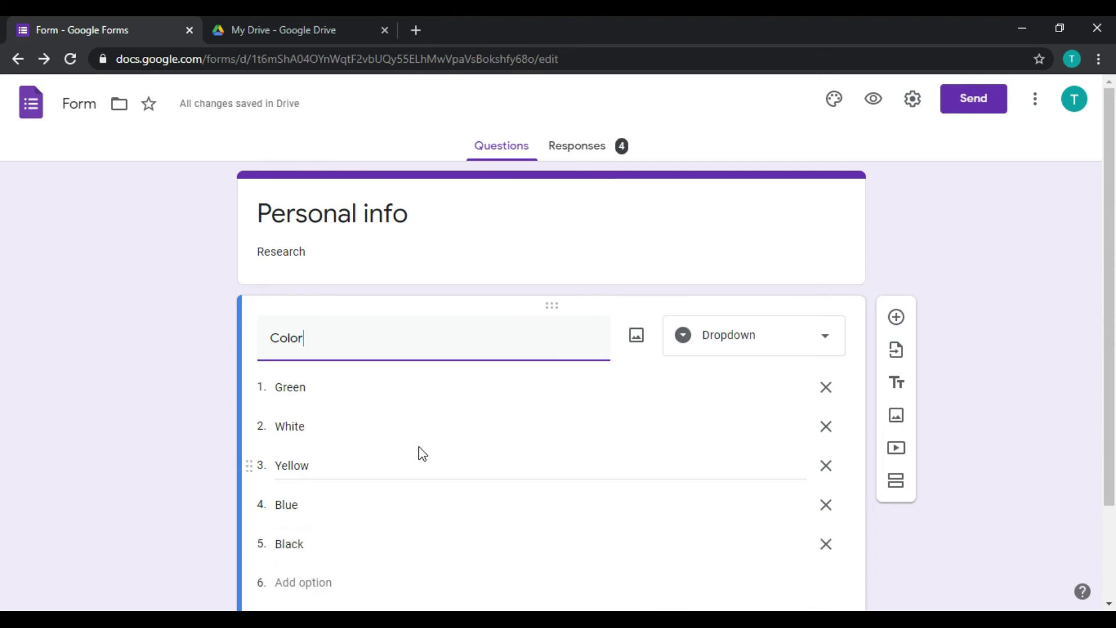
Make the Color question required and open the form preview.
scroll(407, 446, down, 1)
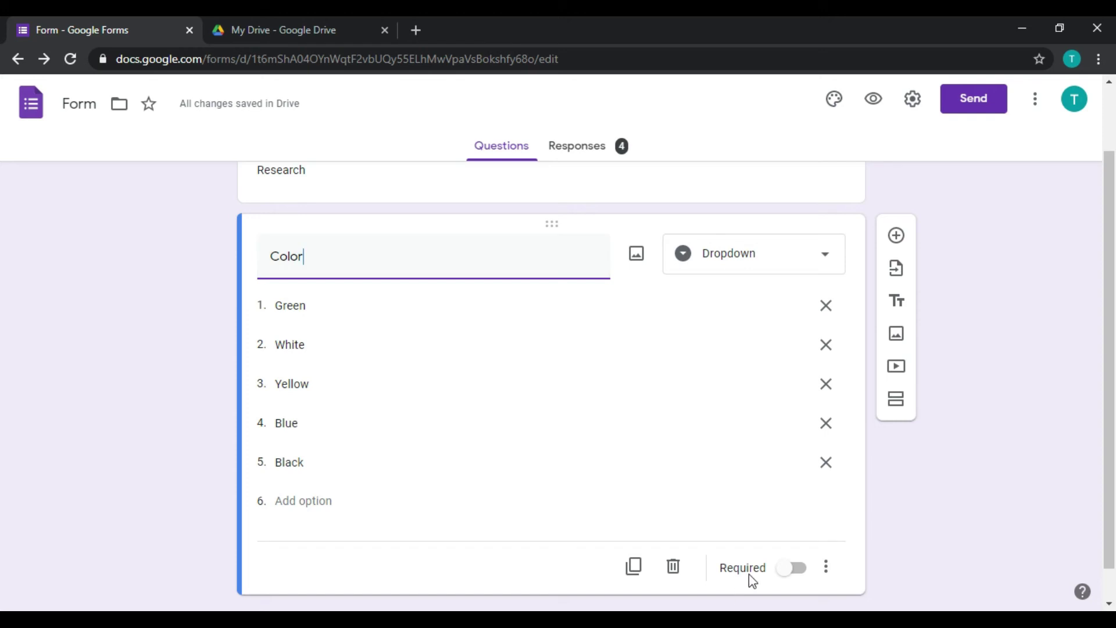
click(798, 568)
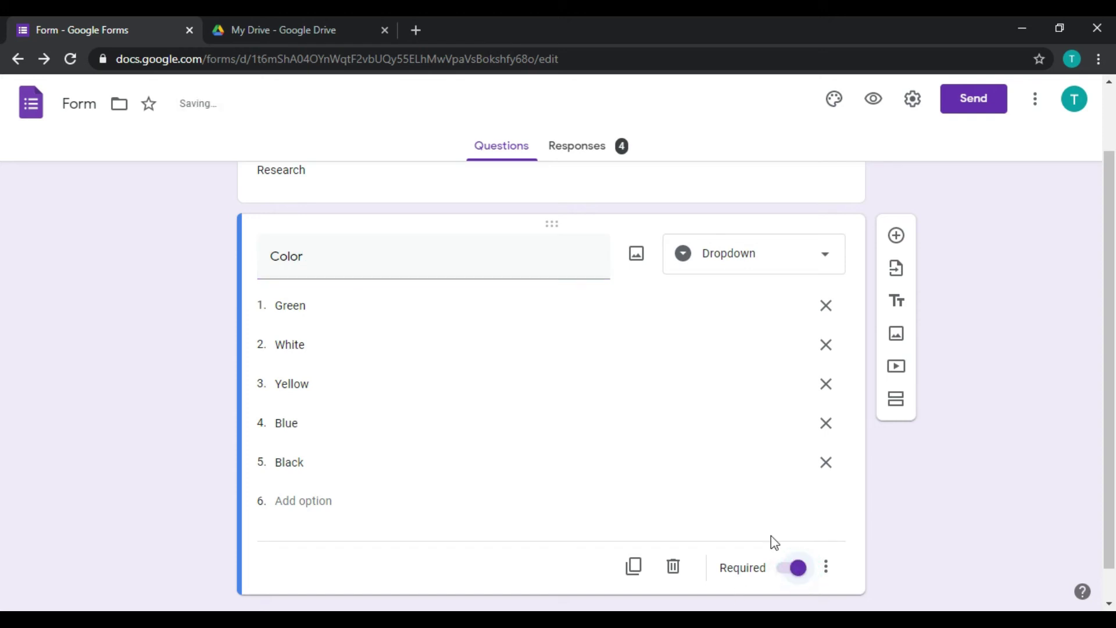
click(873, 99)
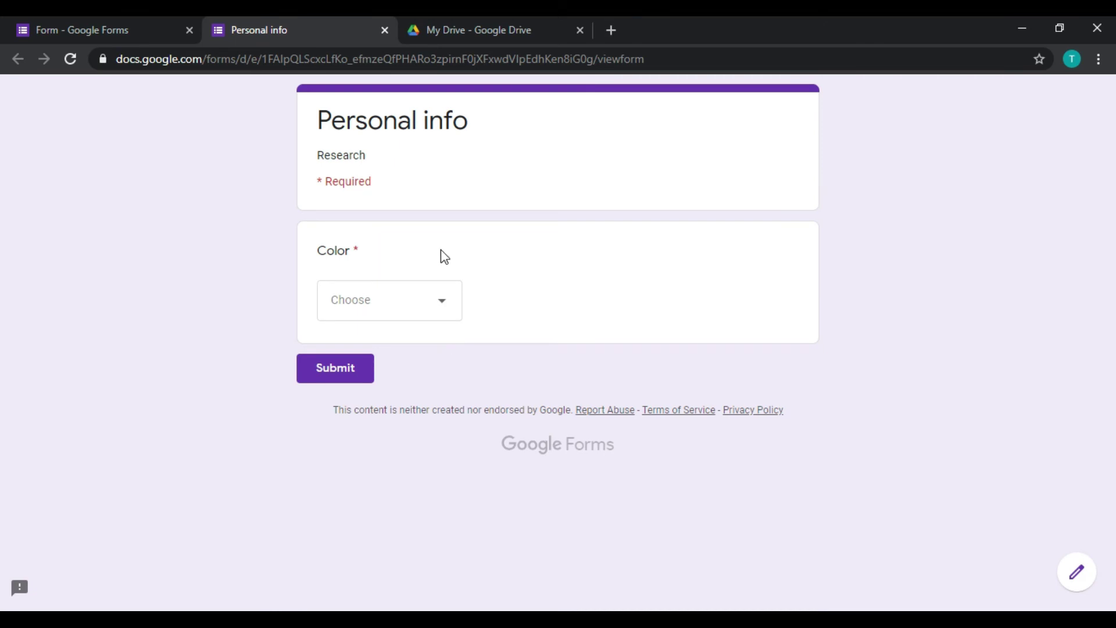
Test the Color dropdown in the preview by choosing Yellow, and view its list of options again.
drag(359, 251, 327, 263)
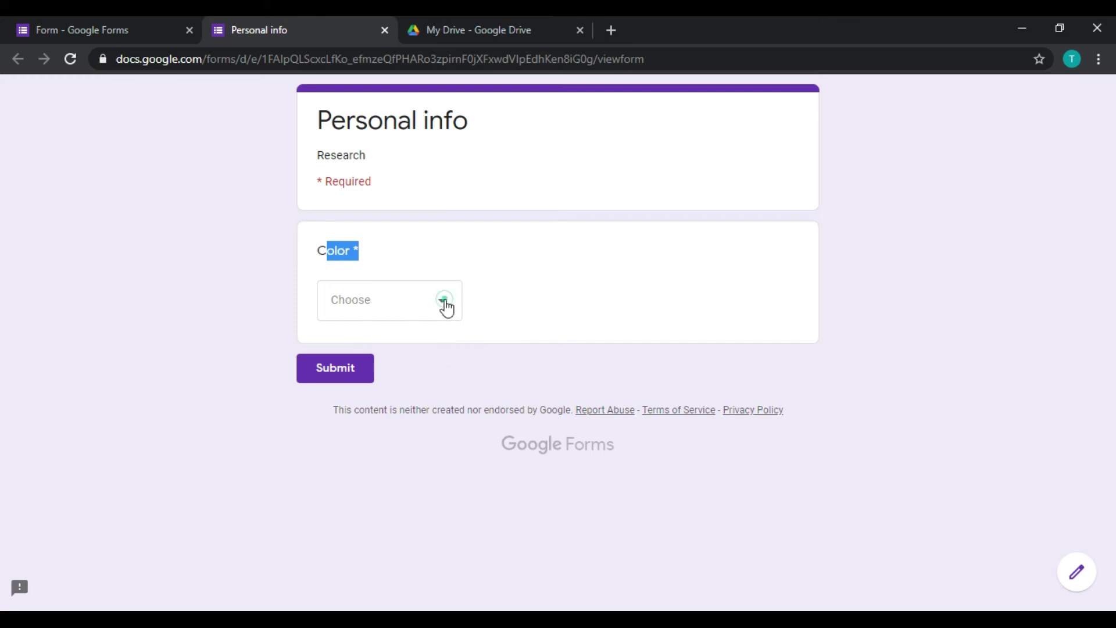
click(446, 306)
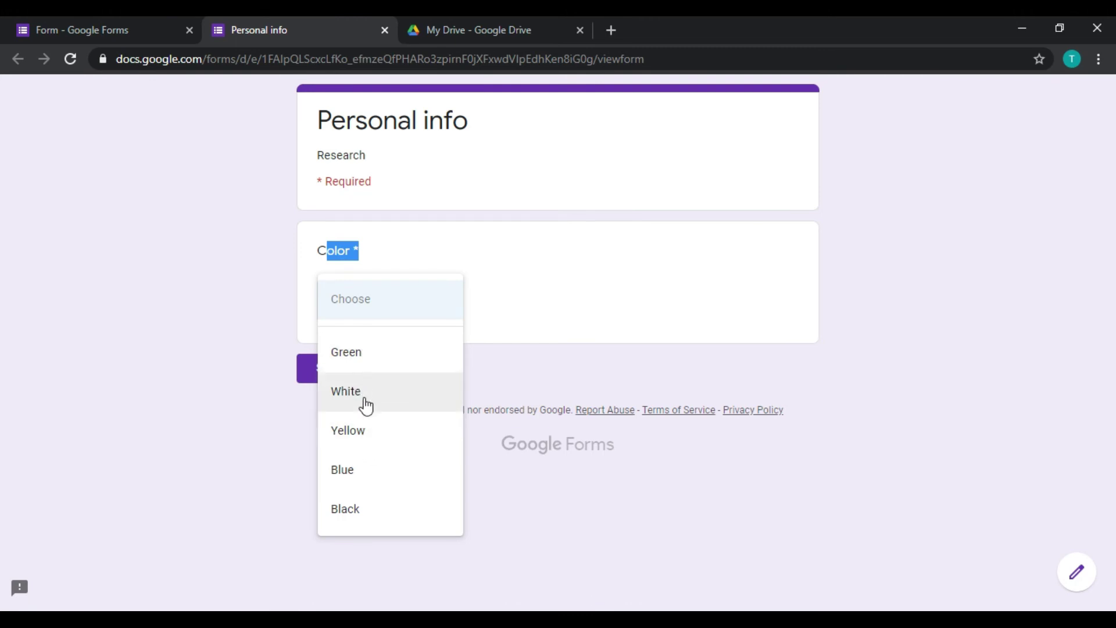
click(372, 440)
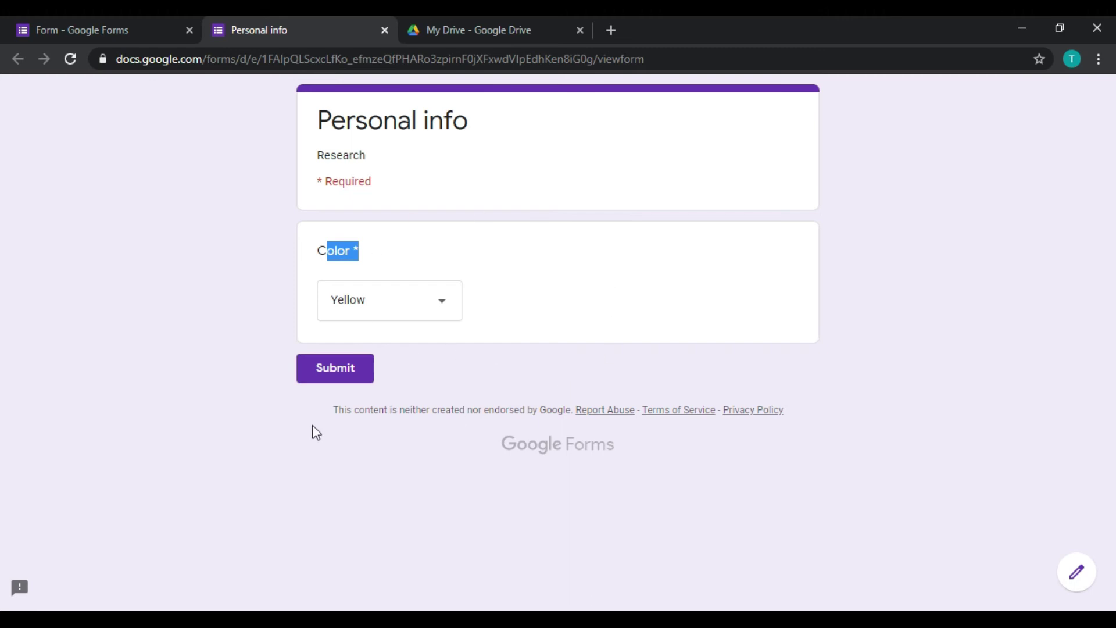
click(538, 305)
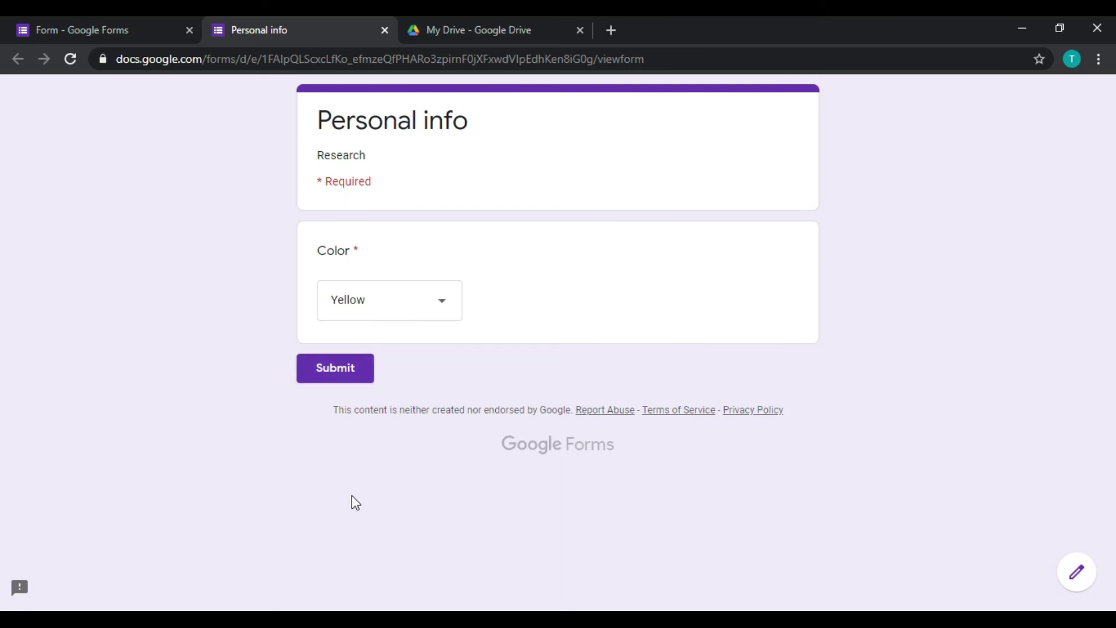
click(443, 303)
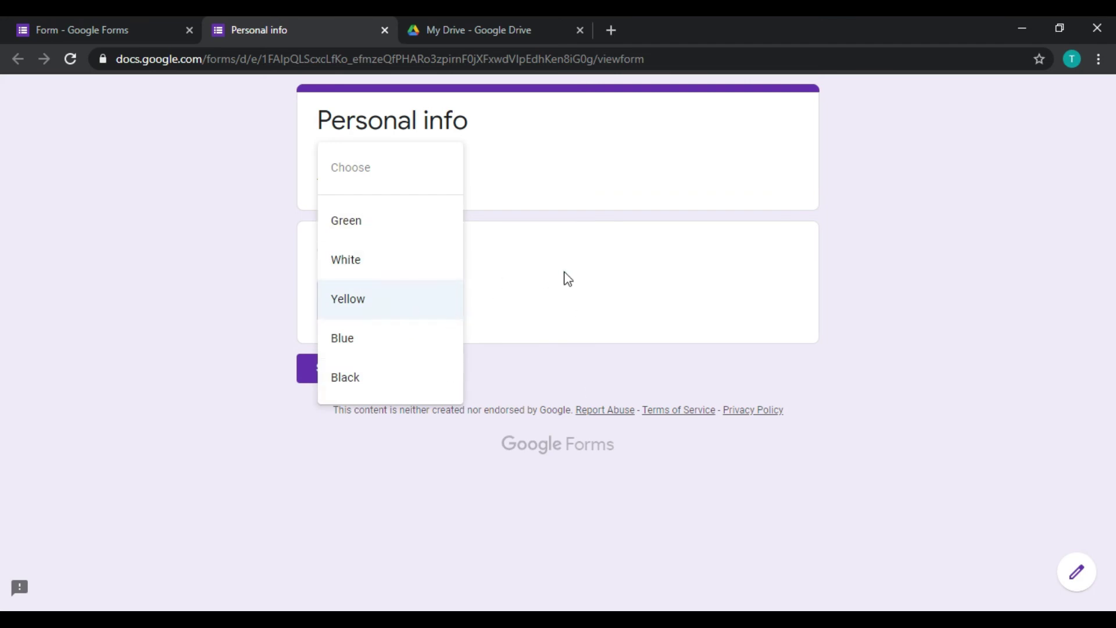
click(564, 273)
Delete the Color question in the form editor and add a new question of the File upload type.
click(172, 29)
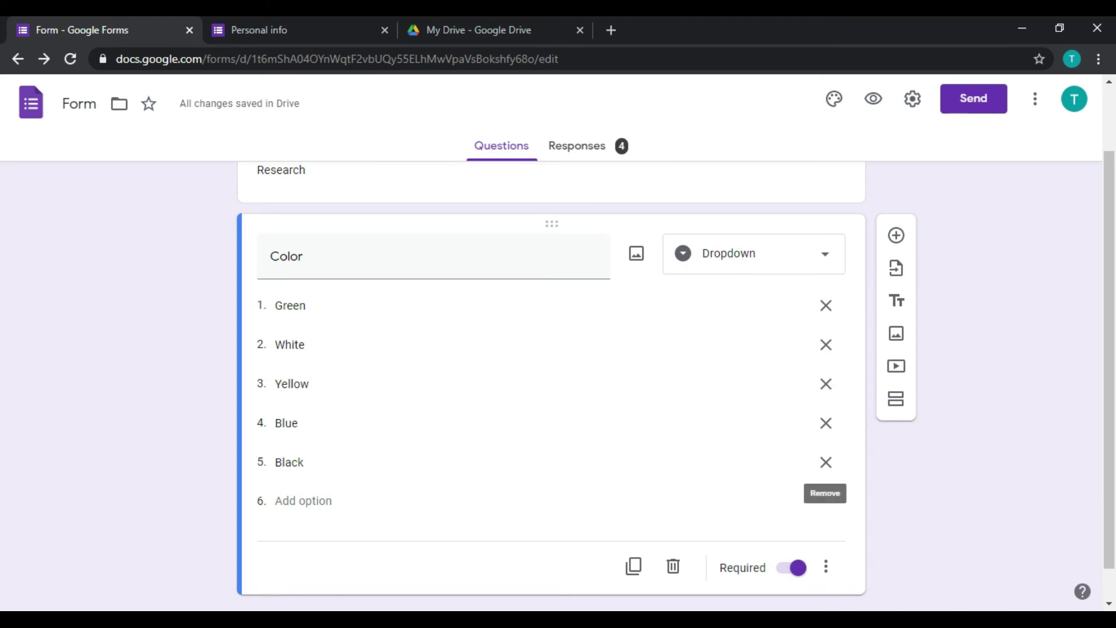
click(673, 567)
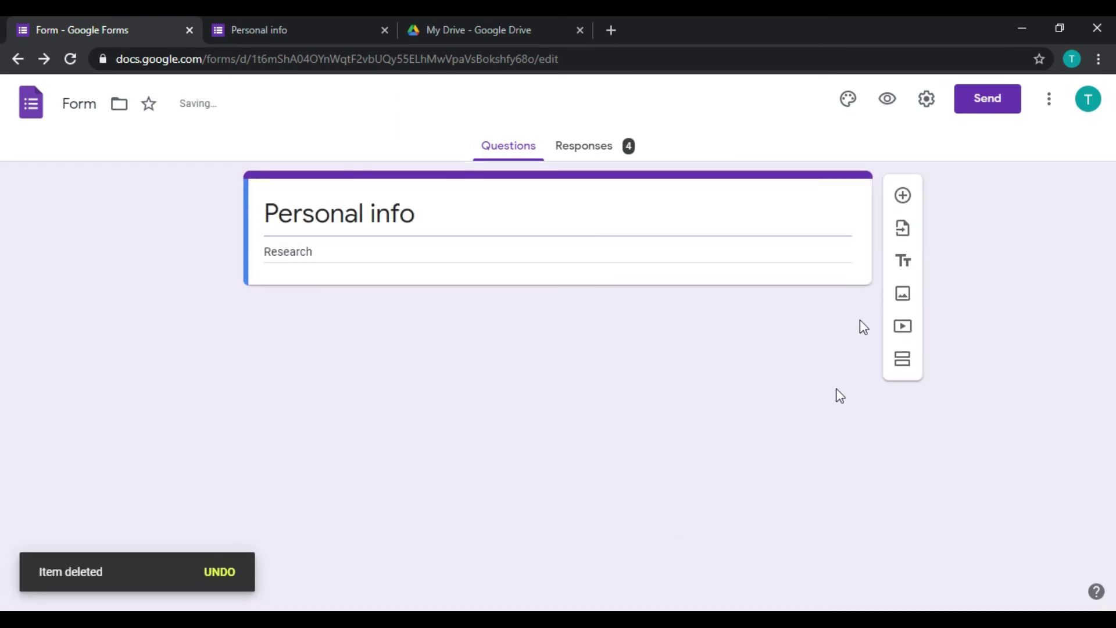
click(903, 195)
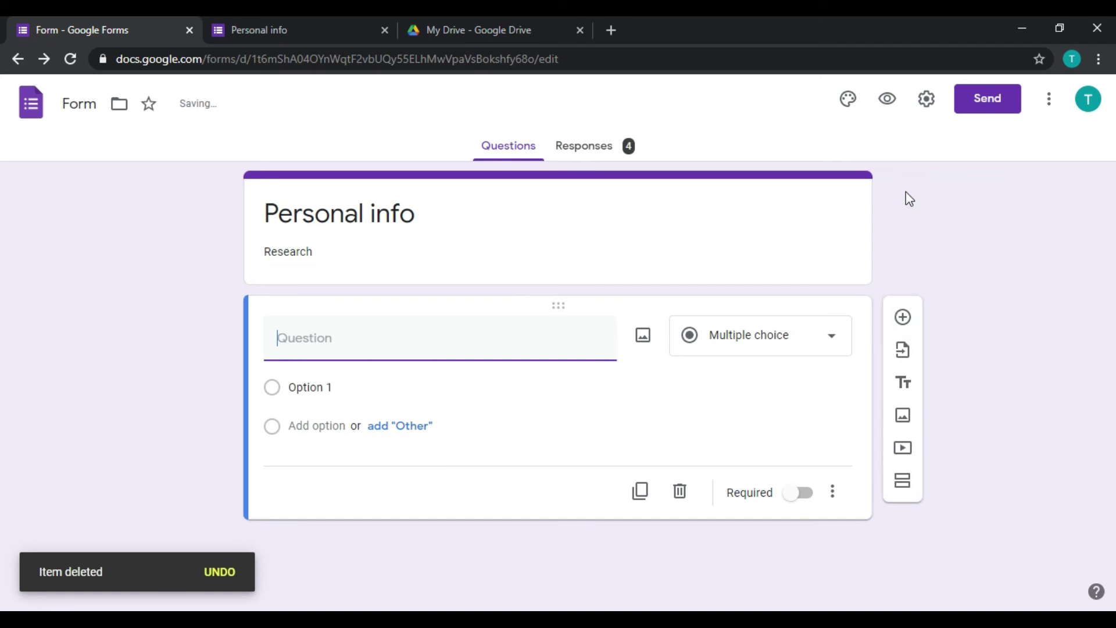
click(831, 337)
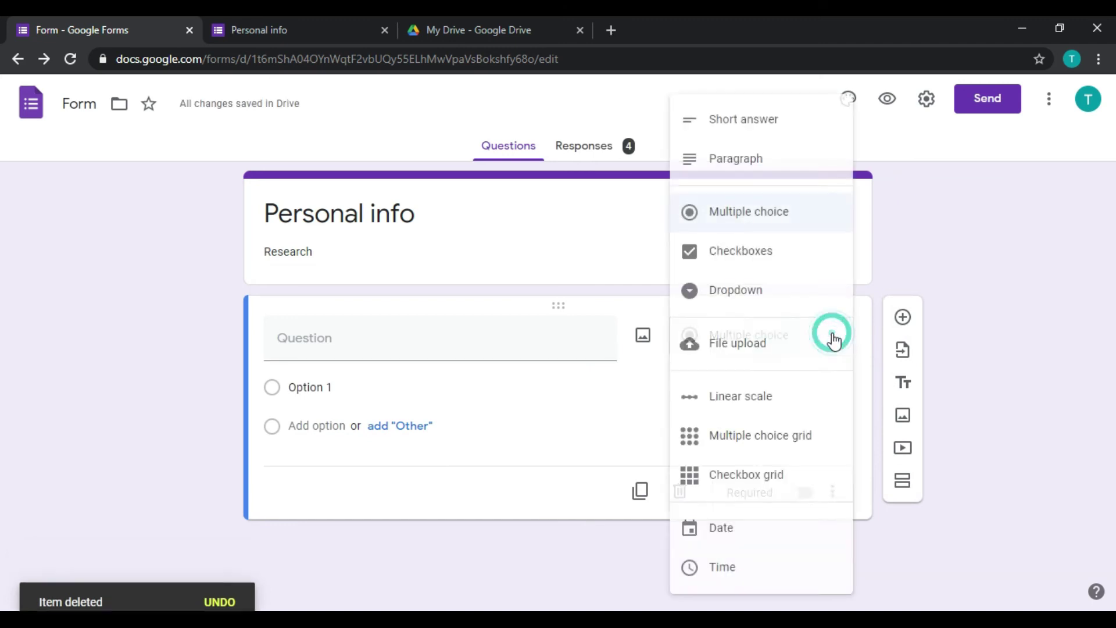
click(767, 349)
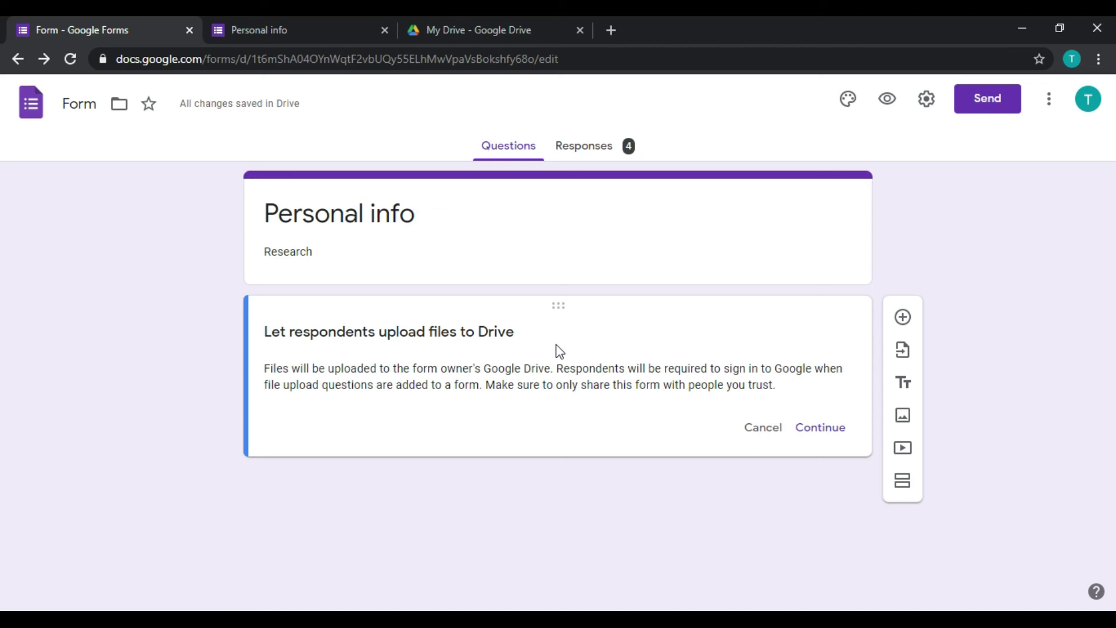
Accept letting respondents upload files to Drive and title the question "CV Attachment".
drag(265, 368, 550, 372)
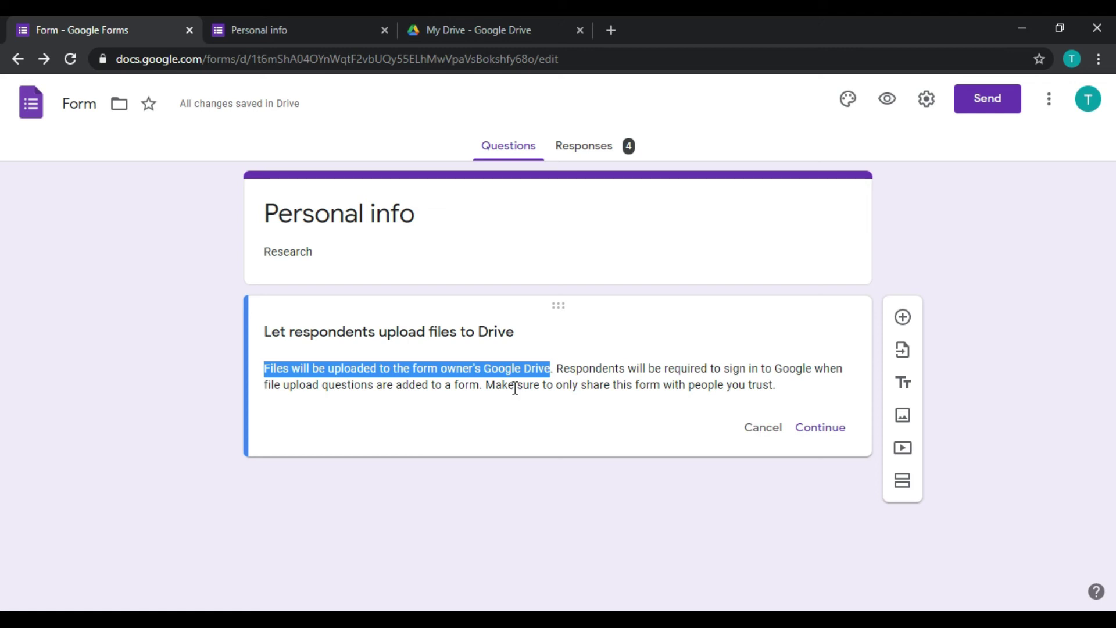
click(816, 430)
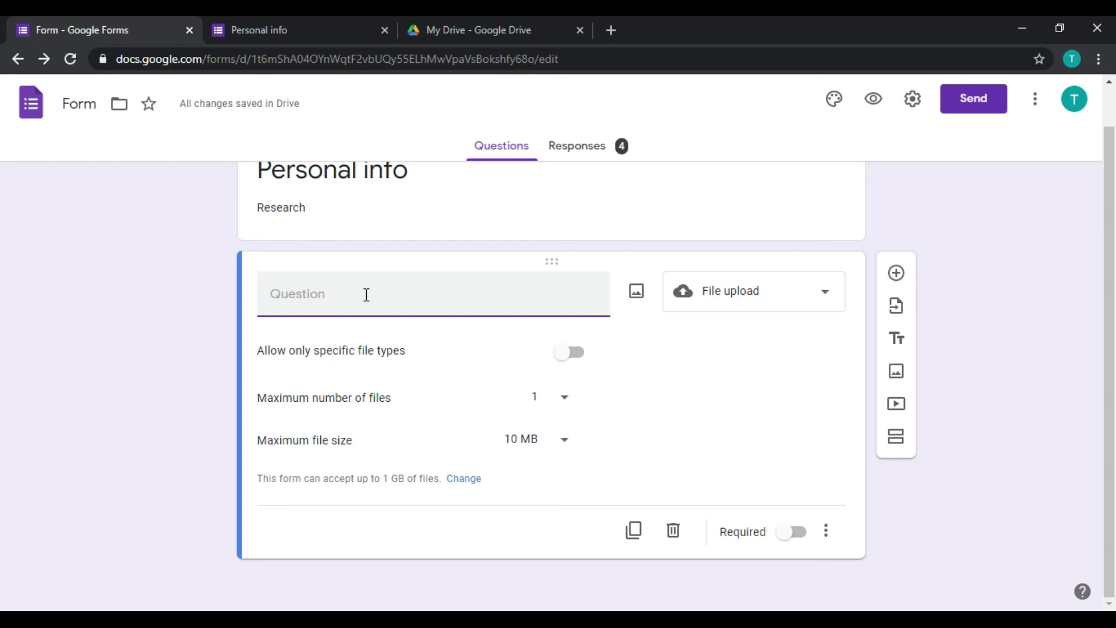
text(CV Attachment)
Restrict CV Attachment uploads to specific file types and allow all eight listed types, from Document to Audio.
click(571, 363)
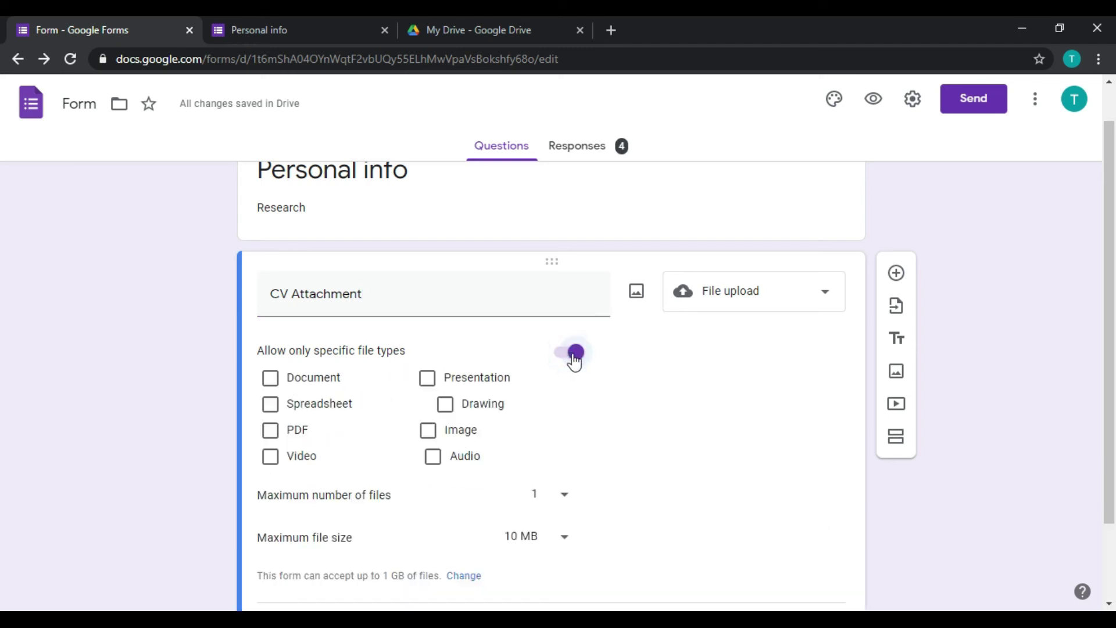
click(364, 289)
click(427, 430)
click(433, 457)
click(270, 457)
click(270, 430)
click(271, 404)
click(270, 377)
click(429, 379)
click(446, 402)
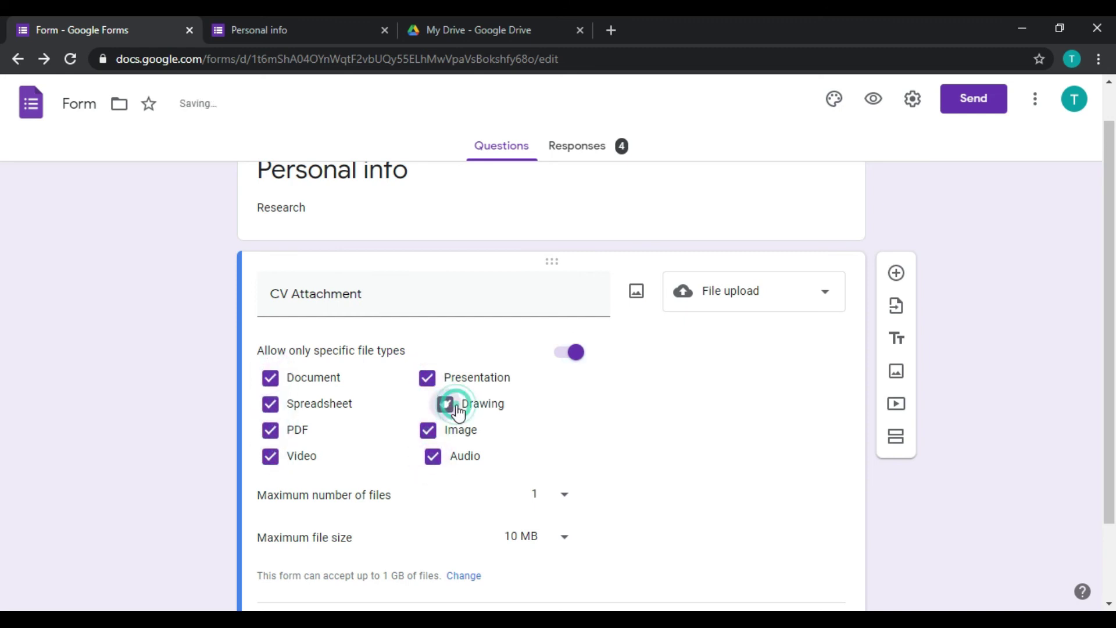
Clear all the allowed file types and turn off the file type restriction for CV Attachment.
click(282, 457)
click(294, 401)
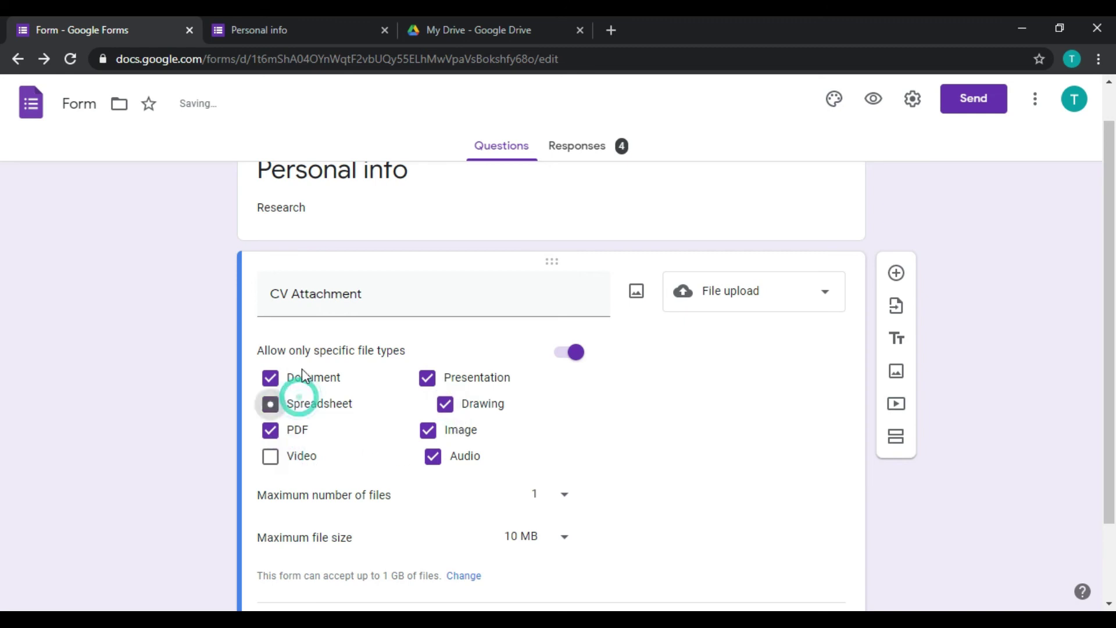
click(299, 379)
click(468, 379)
click(466, 407)
click(456, 431)
click(444, 462)
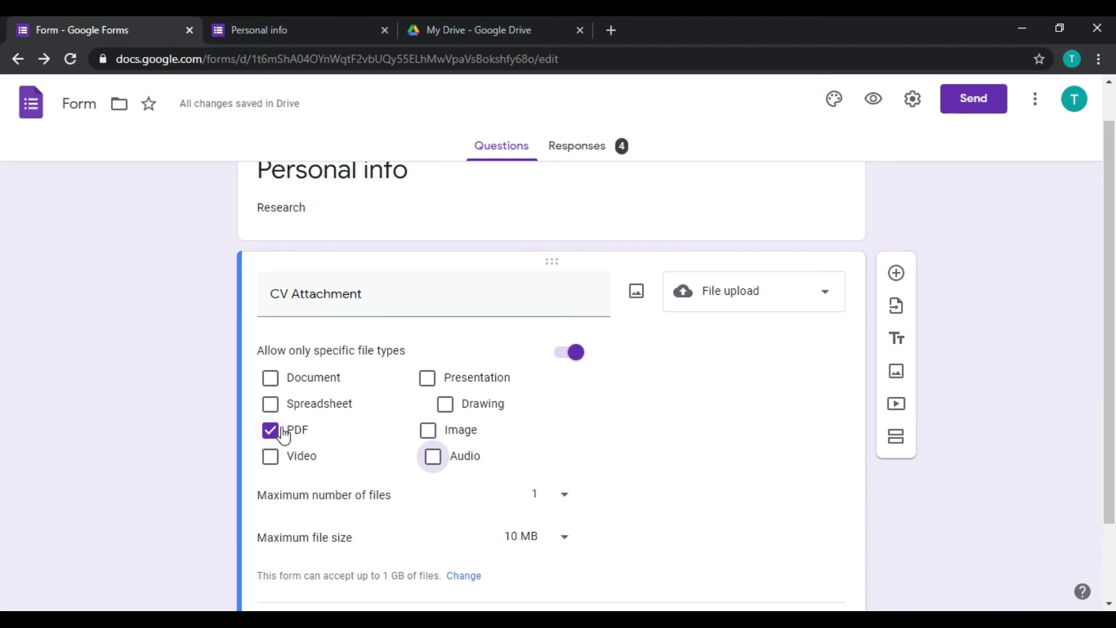
click(283, 433)
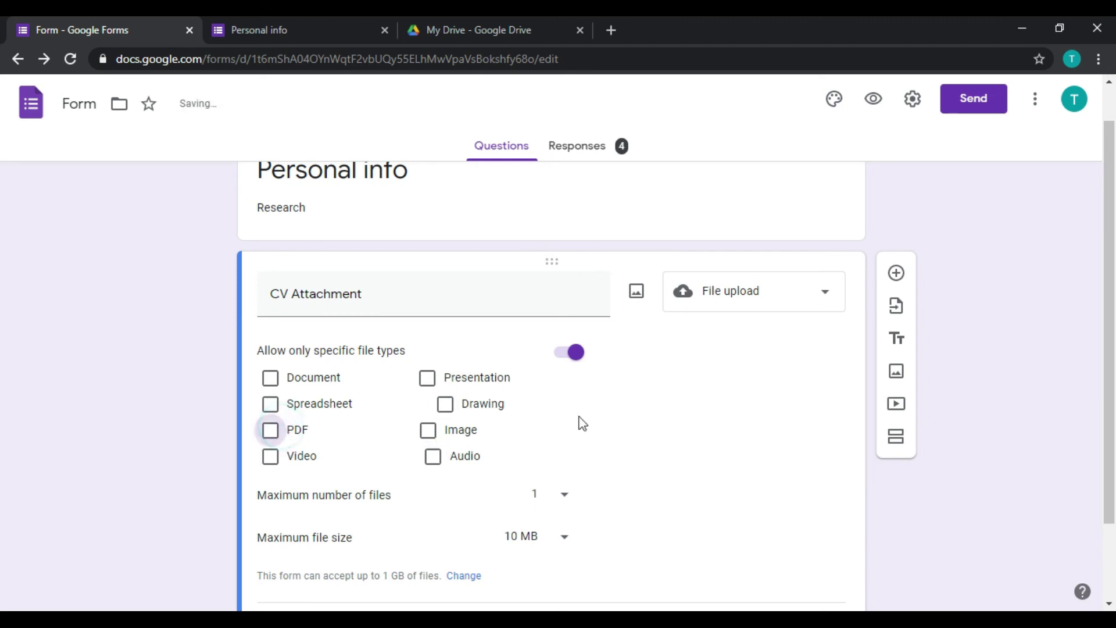
click(567, 352)
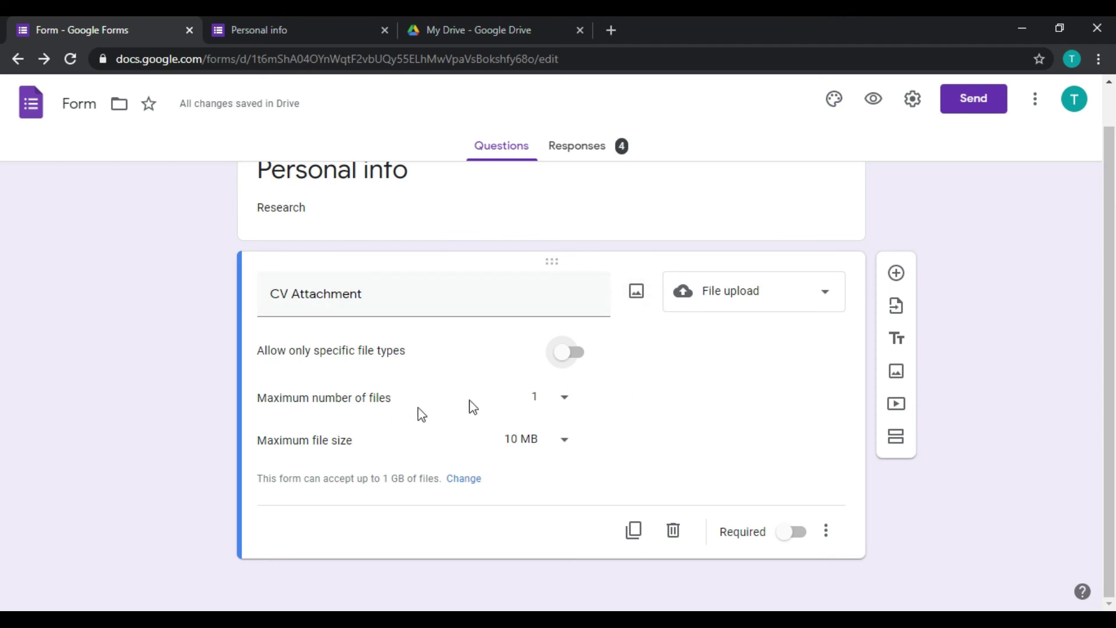
Examine the choices for the maximum number of files and the maximum file size without changing them.
click(563, 408)
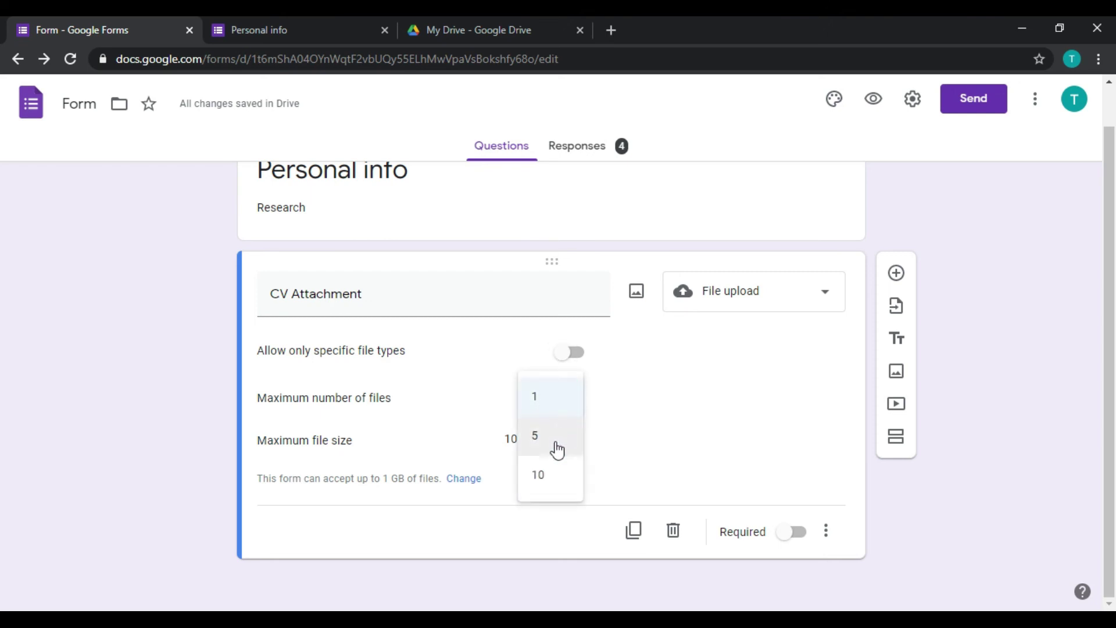
click(693, 390)
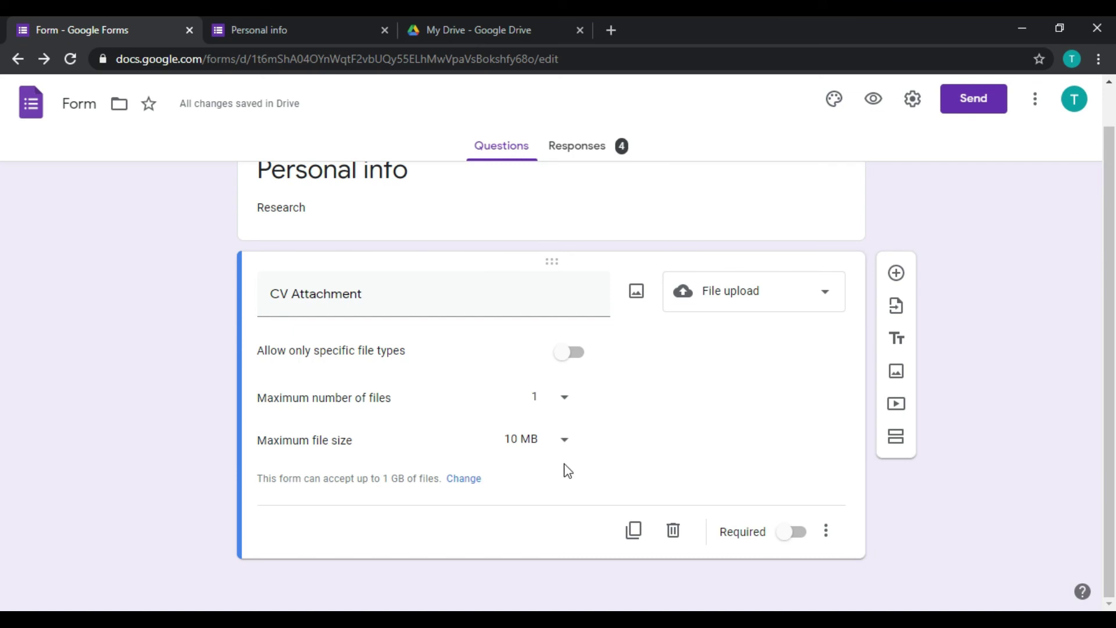
click(562, 442)
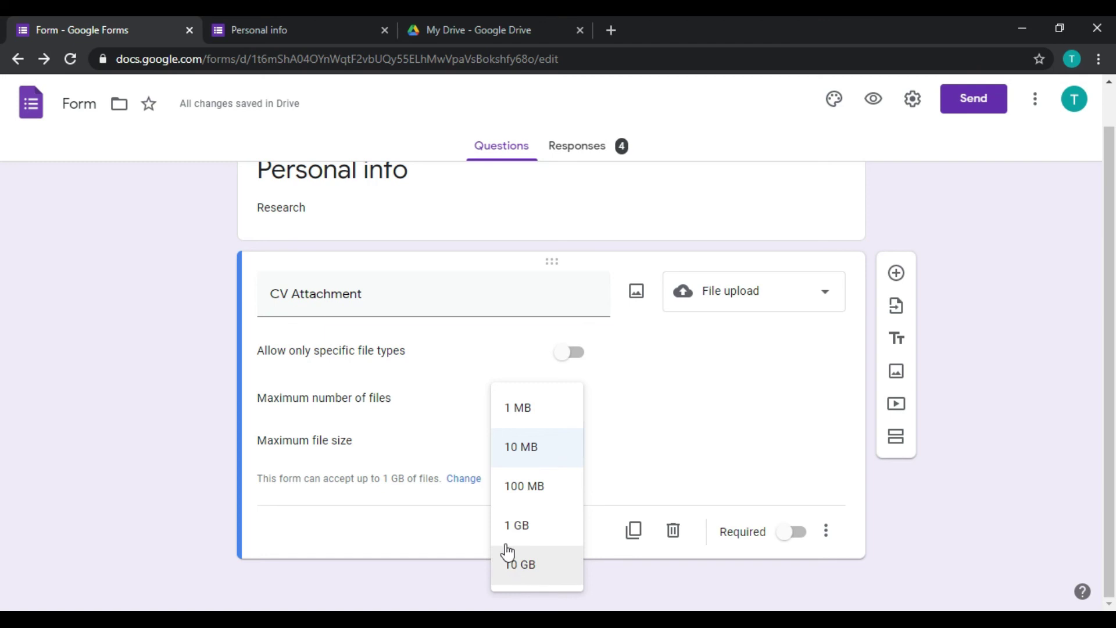
click(628, 402)
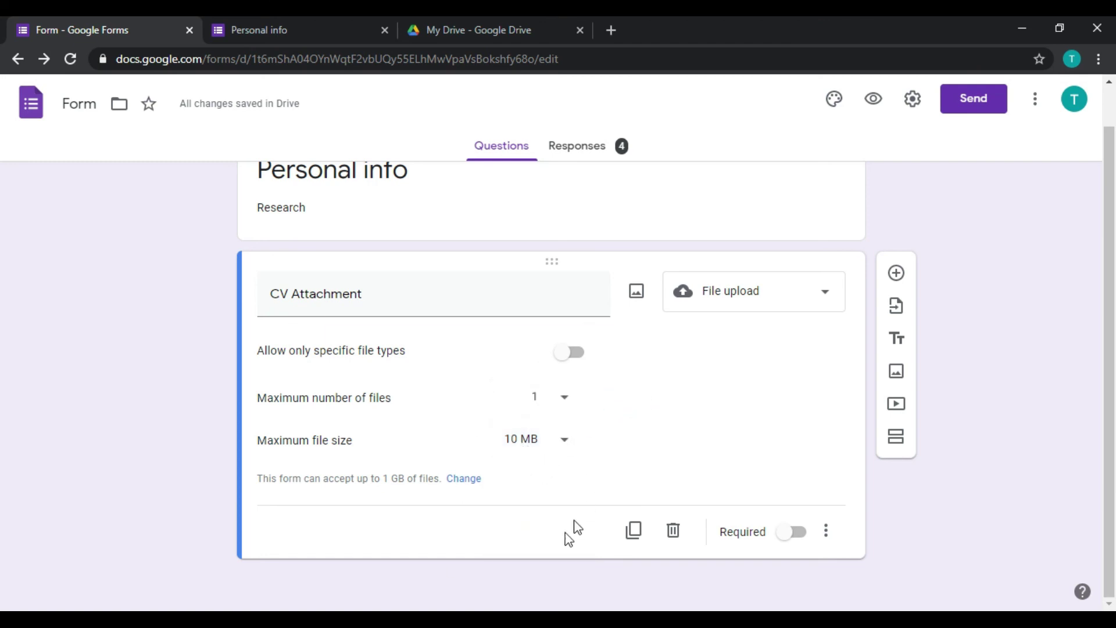
Make the CV Attachment question required and replace the old form preview with a fresh one.
click(790, 532)
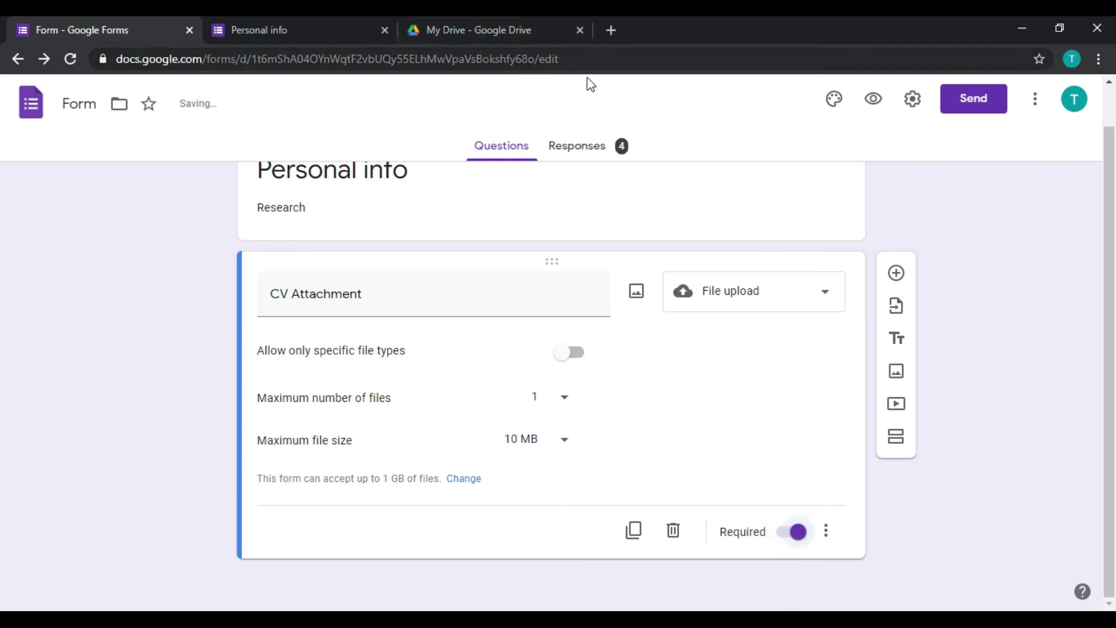
click(278, 29)
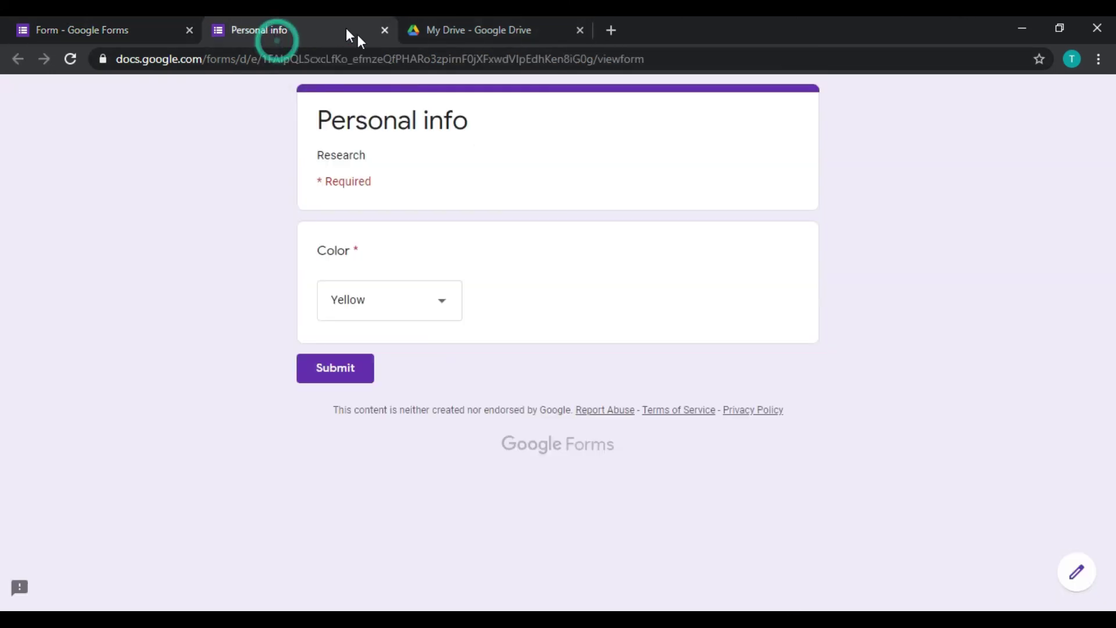
click(385, 31)
click(616, 150)
click(873, 100)
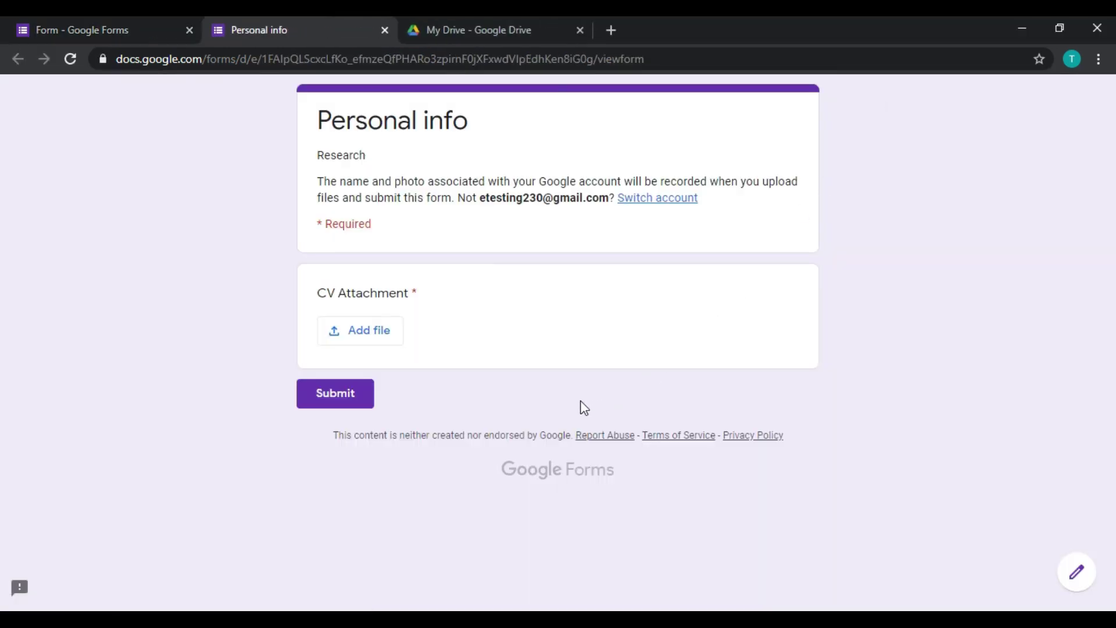
Attach the Software Hacks image (Sat_30_05_2020_12...) from My Drive as the answer to the CV Attachment question.
drag(318, 294, 411, 294)
click(420, 307)
click(373, 342)
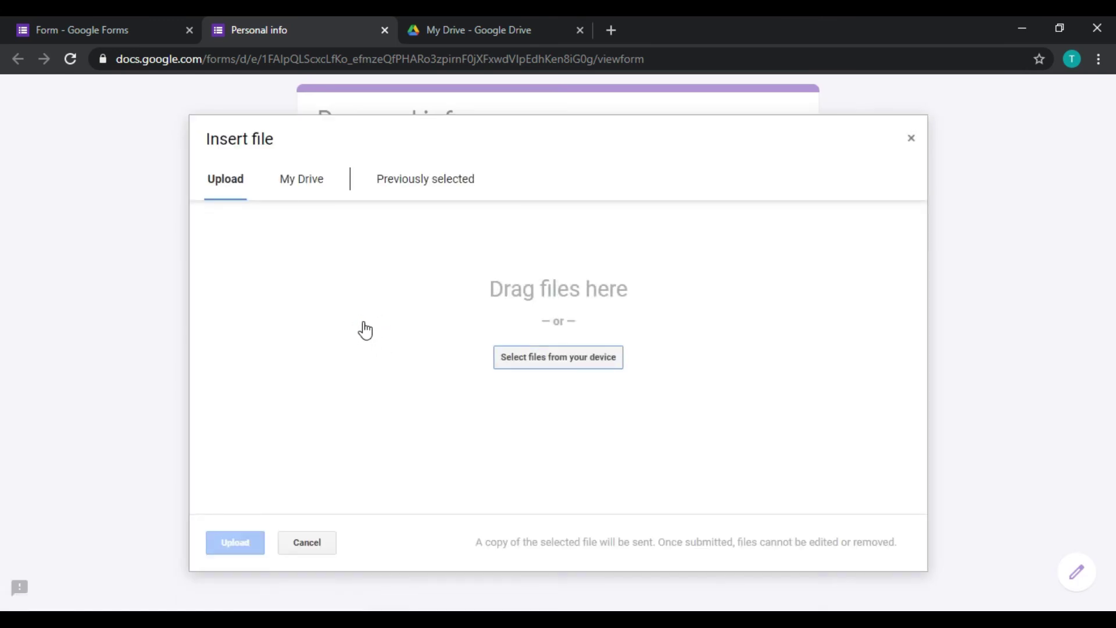
click(385, 180)
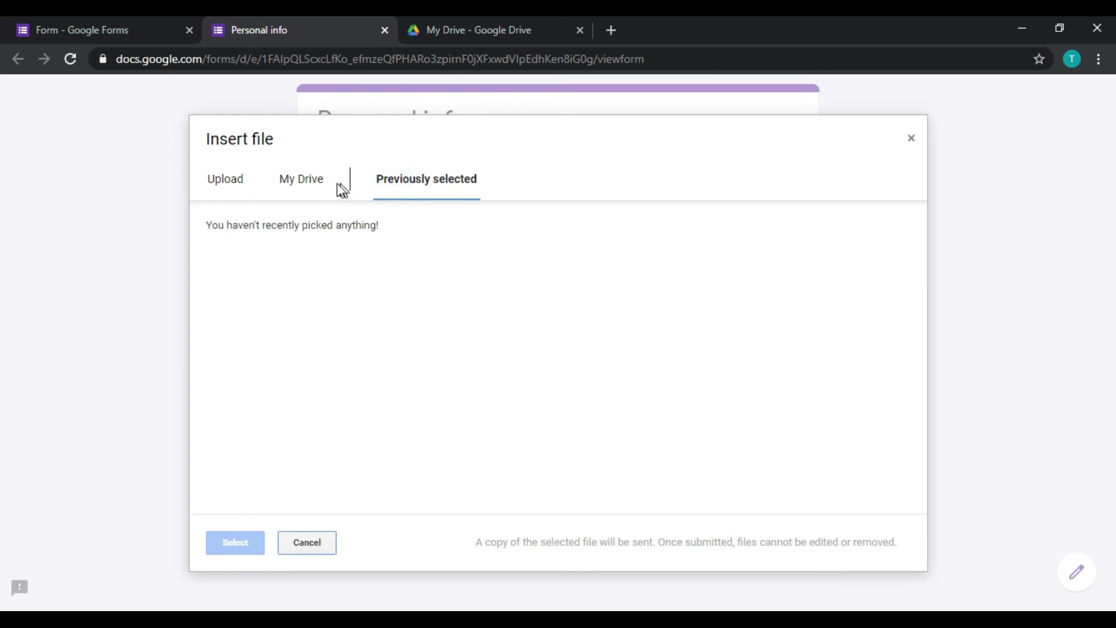
click(297, 181)
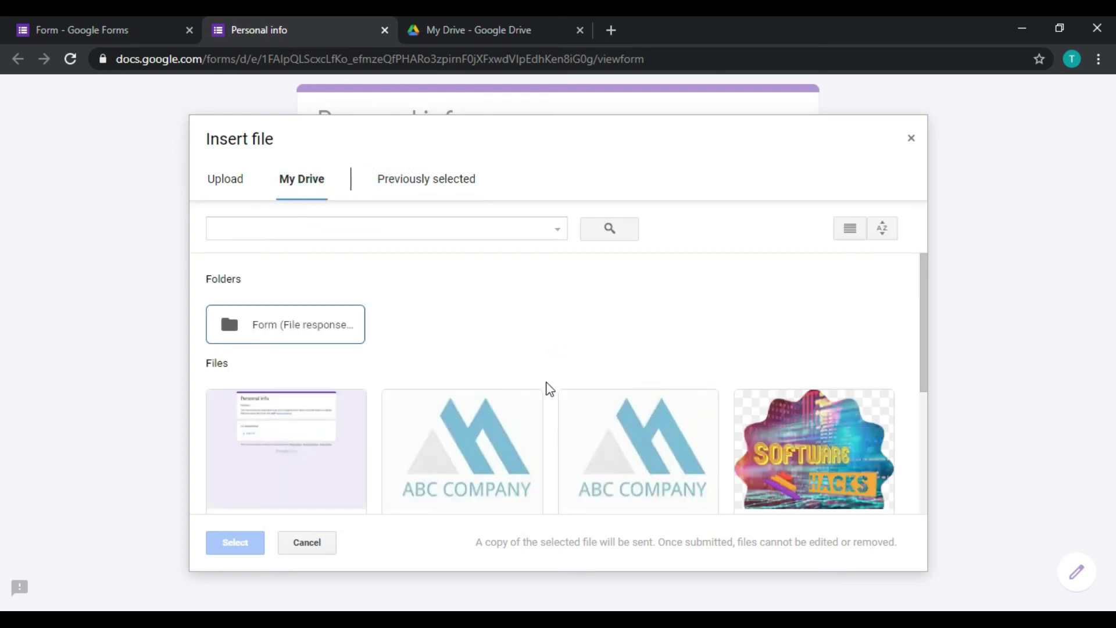
scroll(678, 420, down, 3)
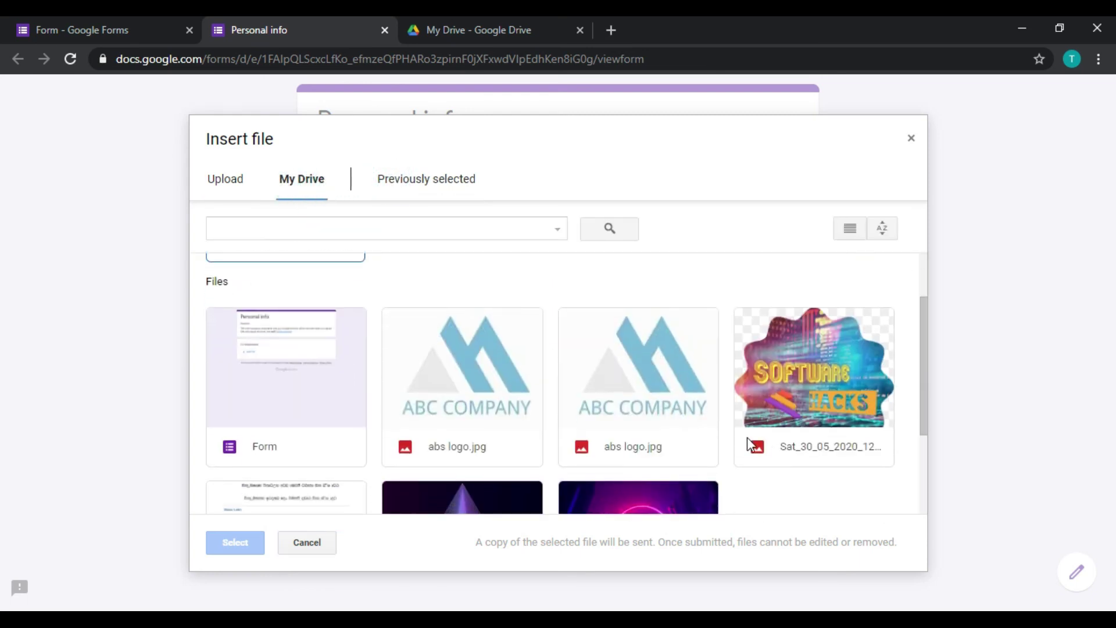
scroll(465, 449, down, 5)
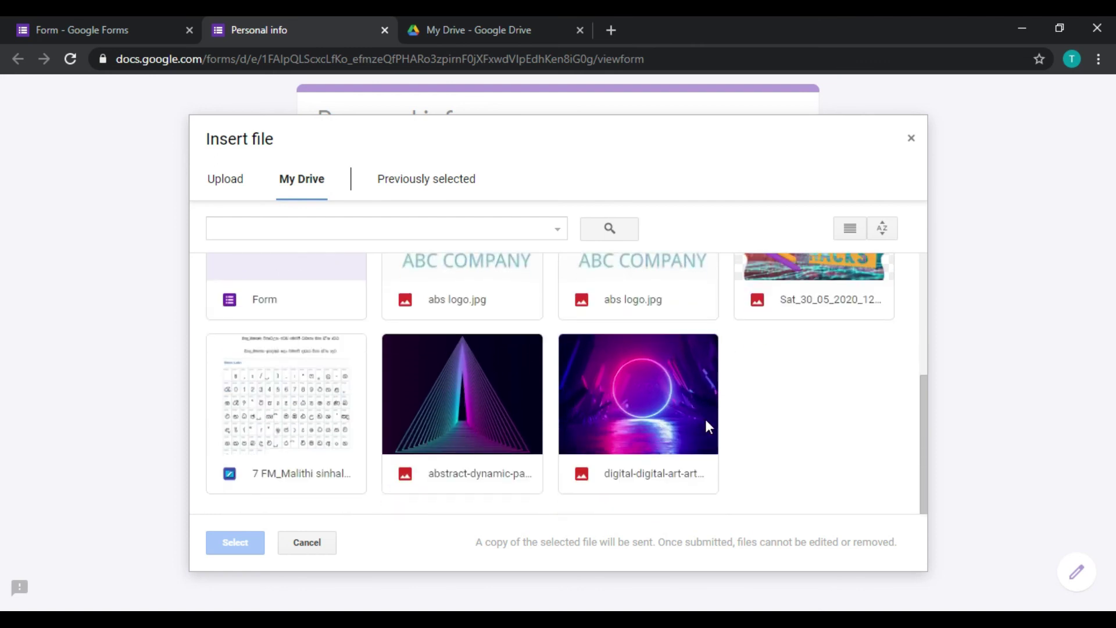
scroll(705, 423, up, 6)
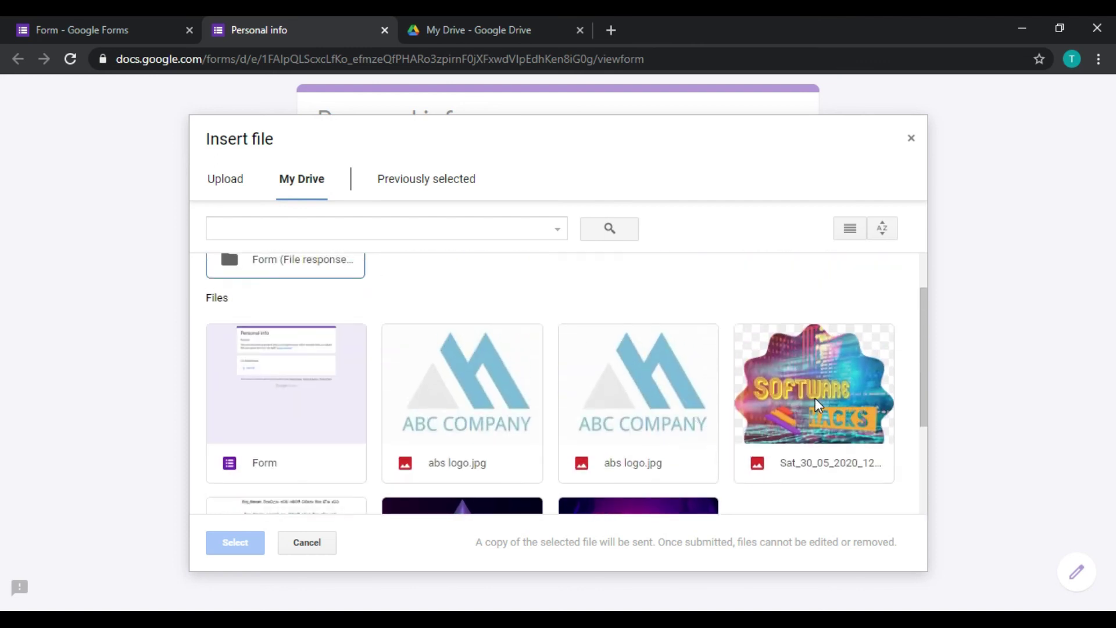
double_click(815, 398)
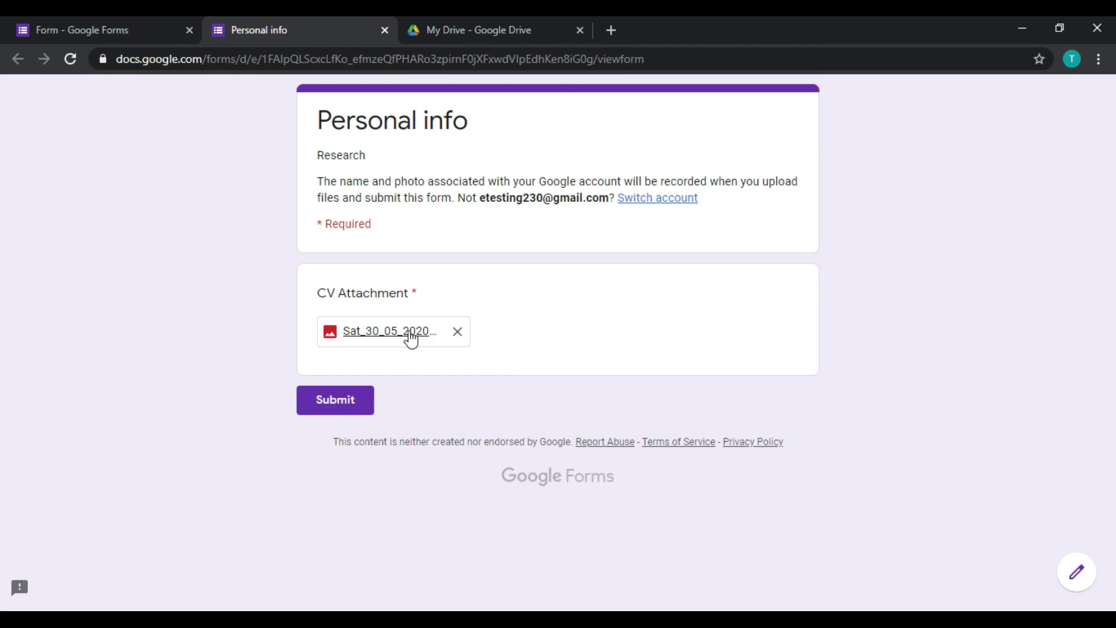
Switch to Google Drive and look inside the CV Attachment (File responses) folder within Form (File responses).
click(453, 36)
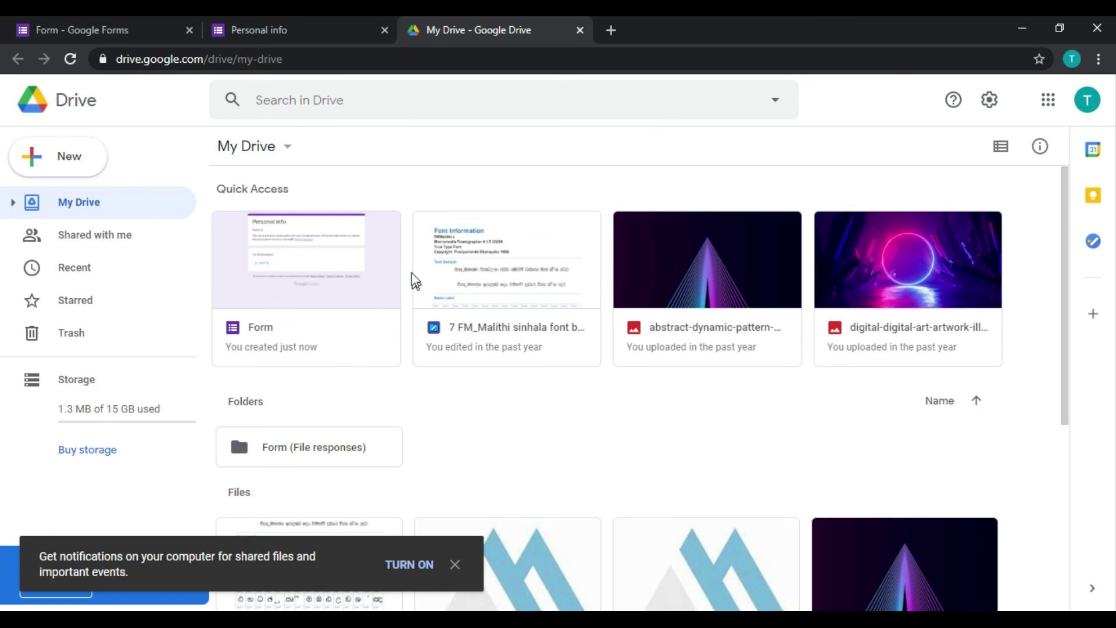
scroll(411, 279, down, 1)
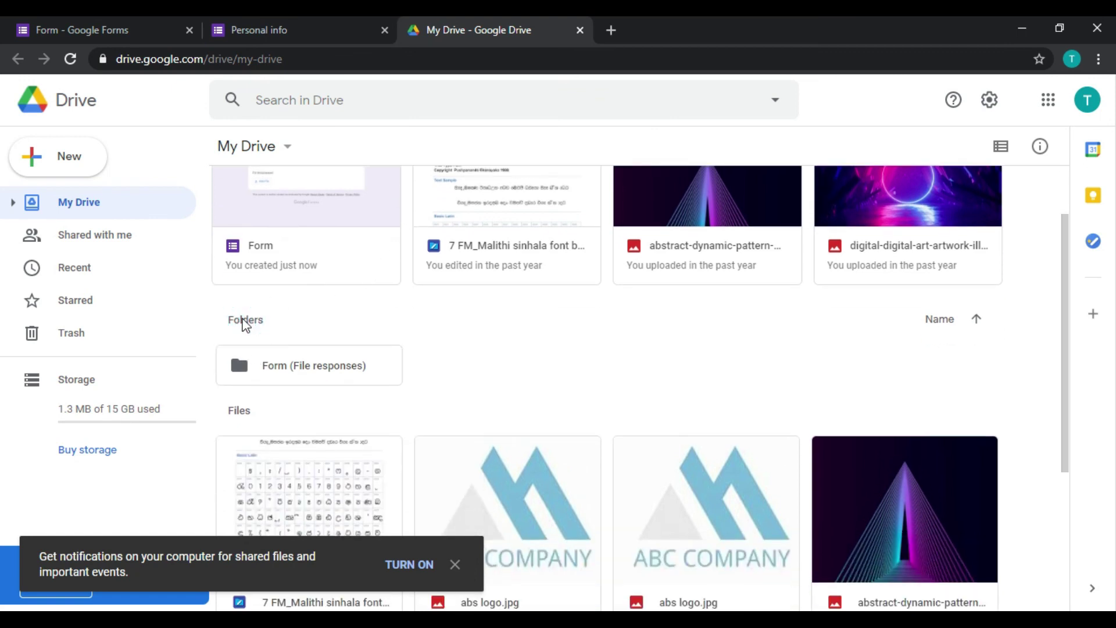
double_click(284, 371)
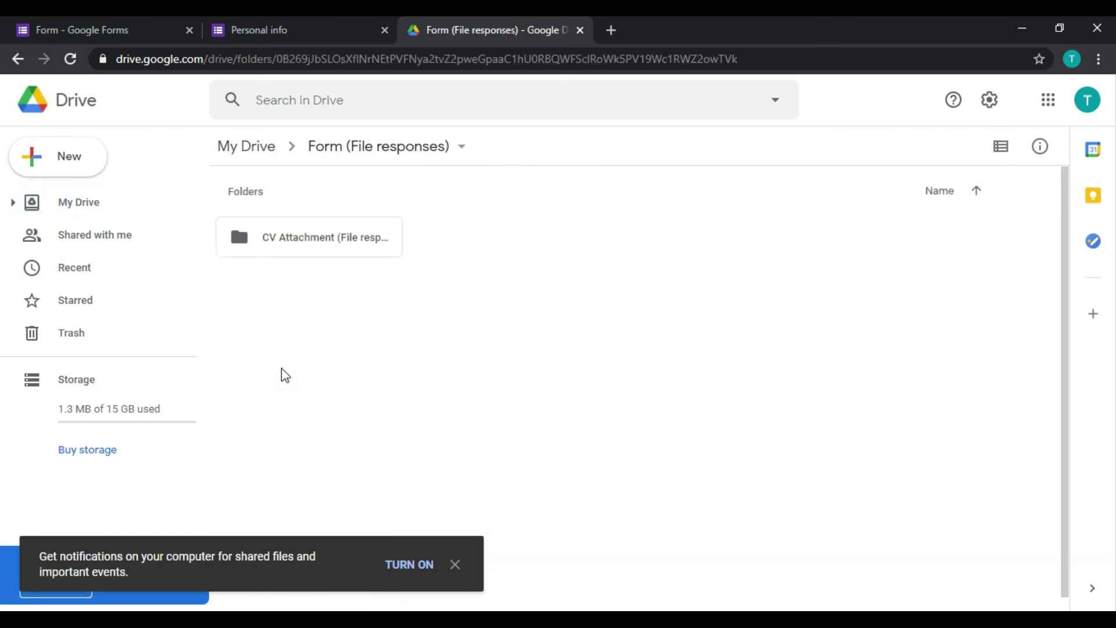
double_click(285, 244)
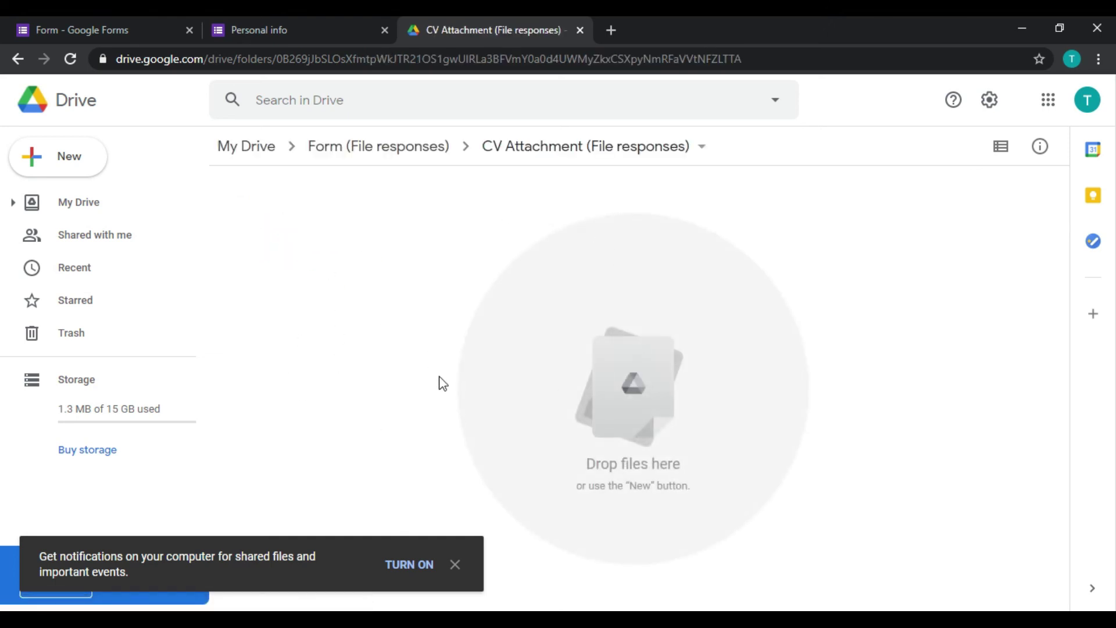
Check the CV Attachment question title in the form editor, then submit the previewed form with the attached image.
click(278, 37)
click(142, 37)
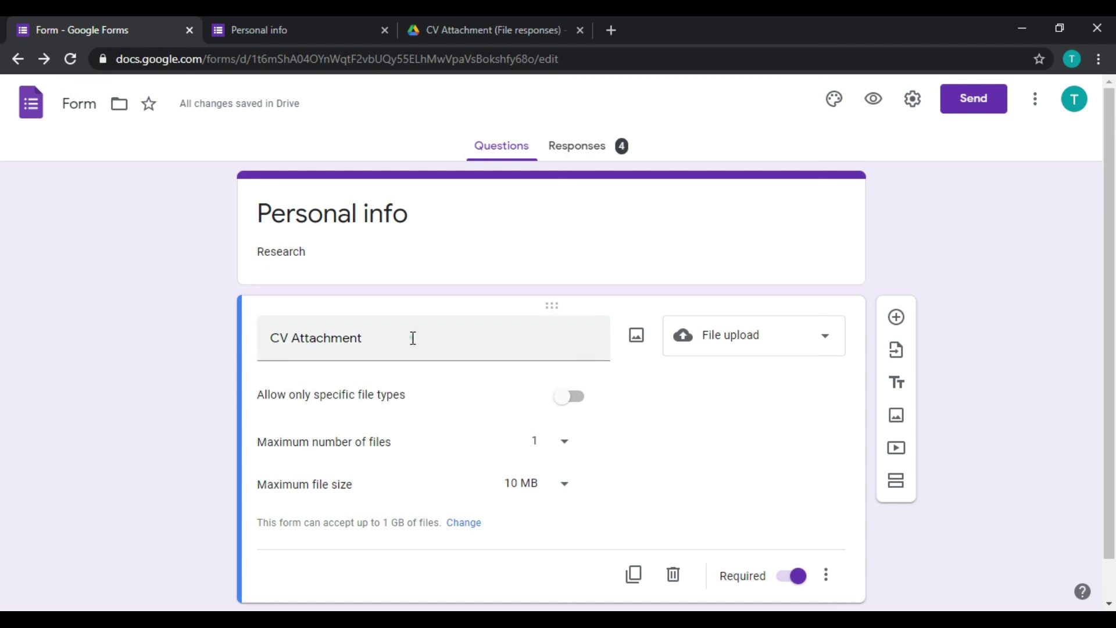
drag(413, 338, 266, 338)
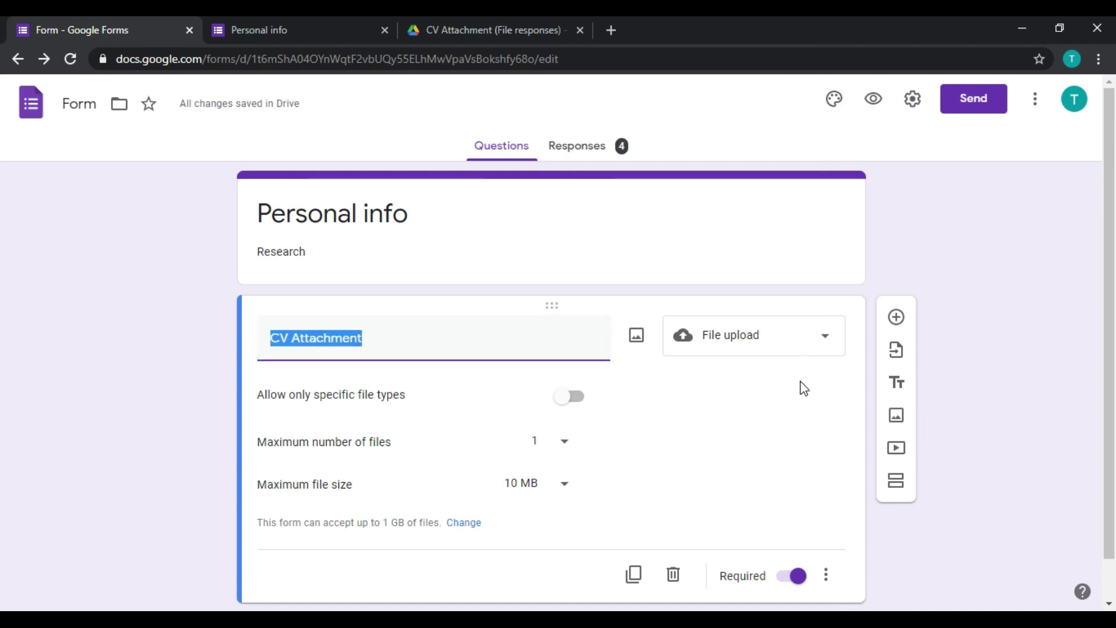
click(487, 35)
click(327, 23)
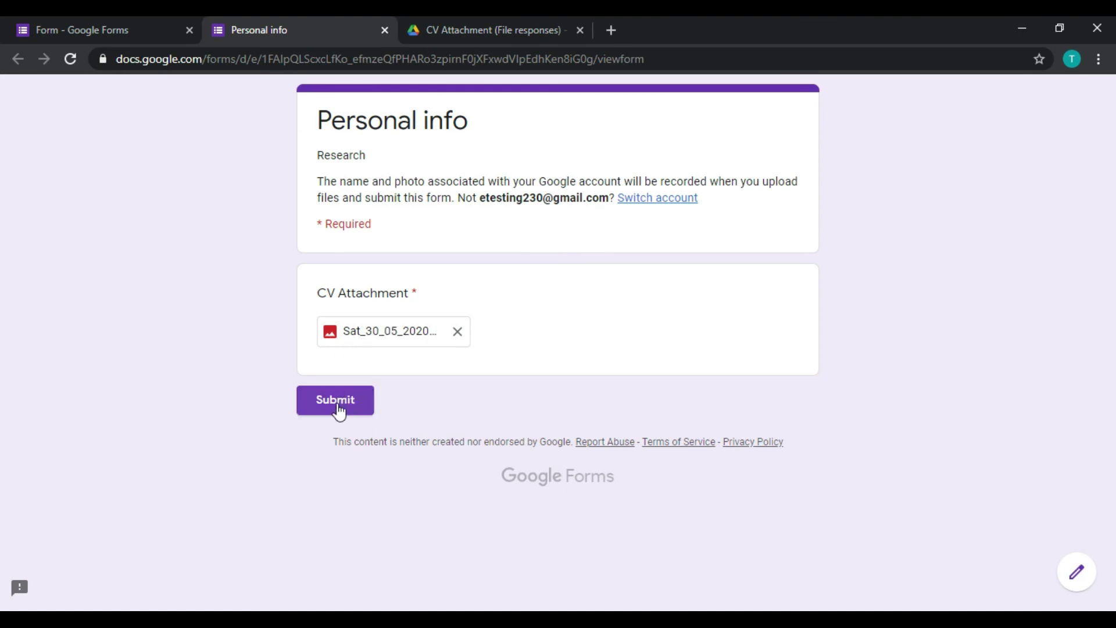
click(337, 404)
Check the CV Attachment (File responses) folder in Google Drive and the form's submission page for the submitted response.
click(509, 29)
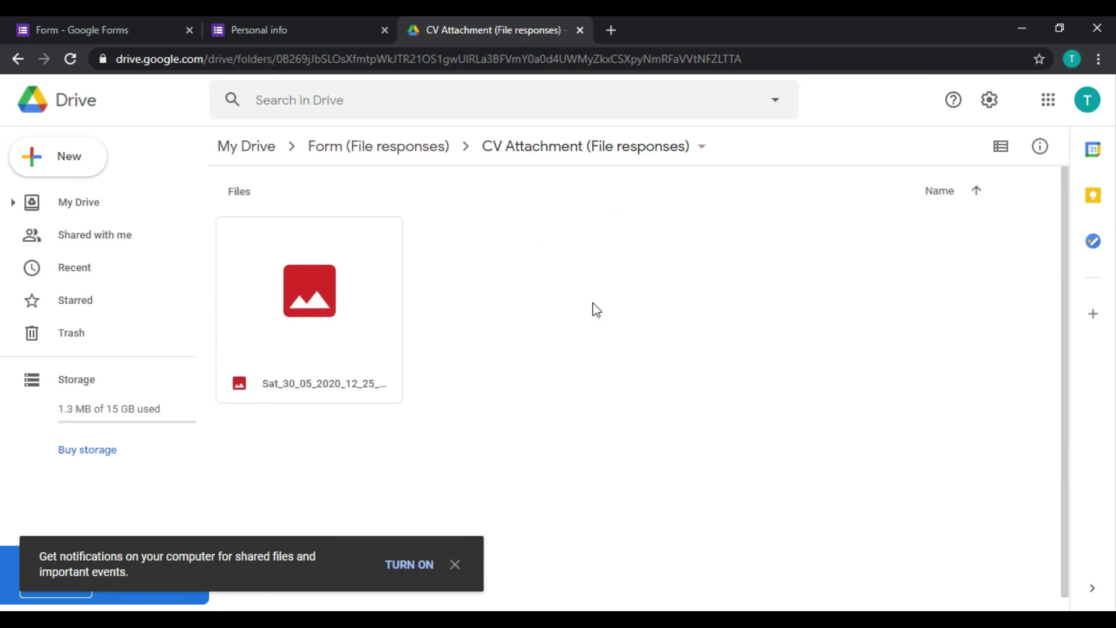
click(283, 29)
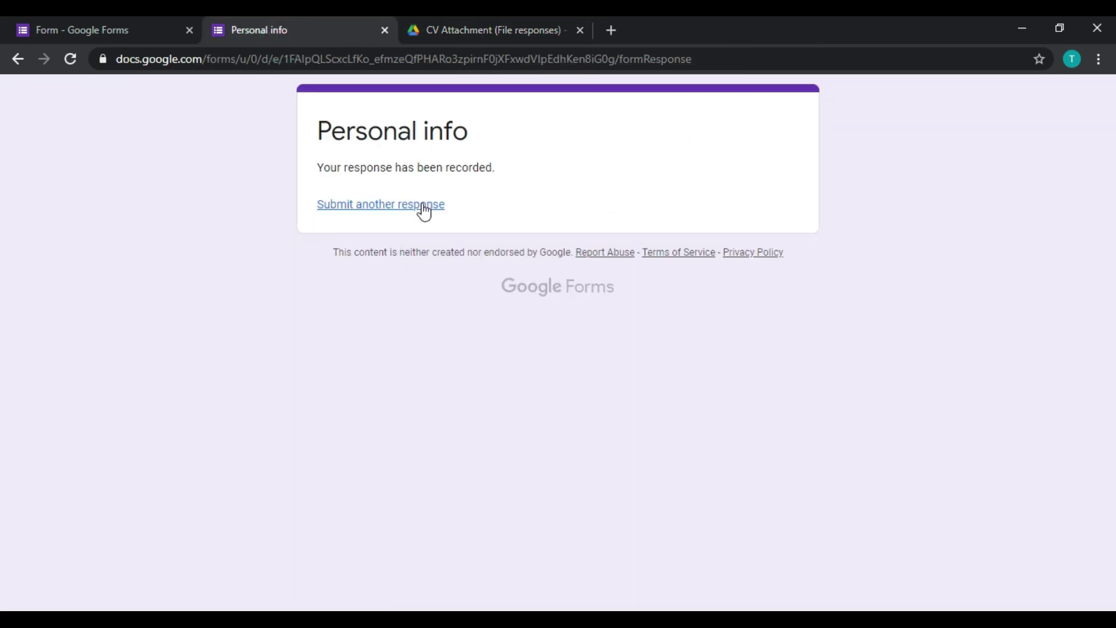
click(479, 26)
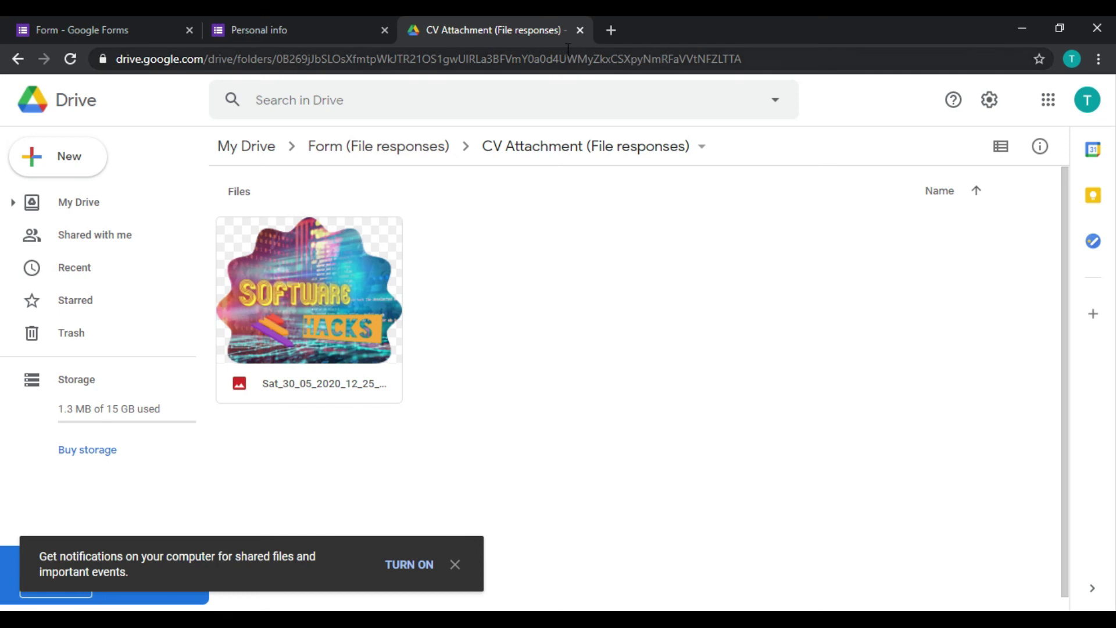
Go back to My Drive and retrace the path through Form (File responses) to the CV Attachment (File responses) folder.
click(20, 68)
click(20, 69)
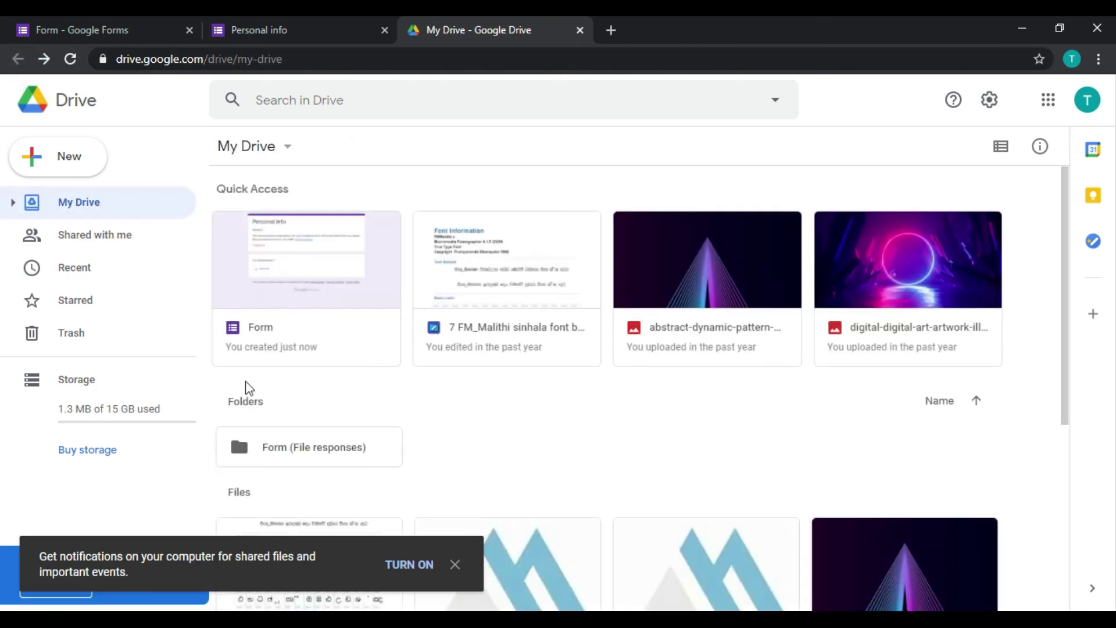
click(303, 452)
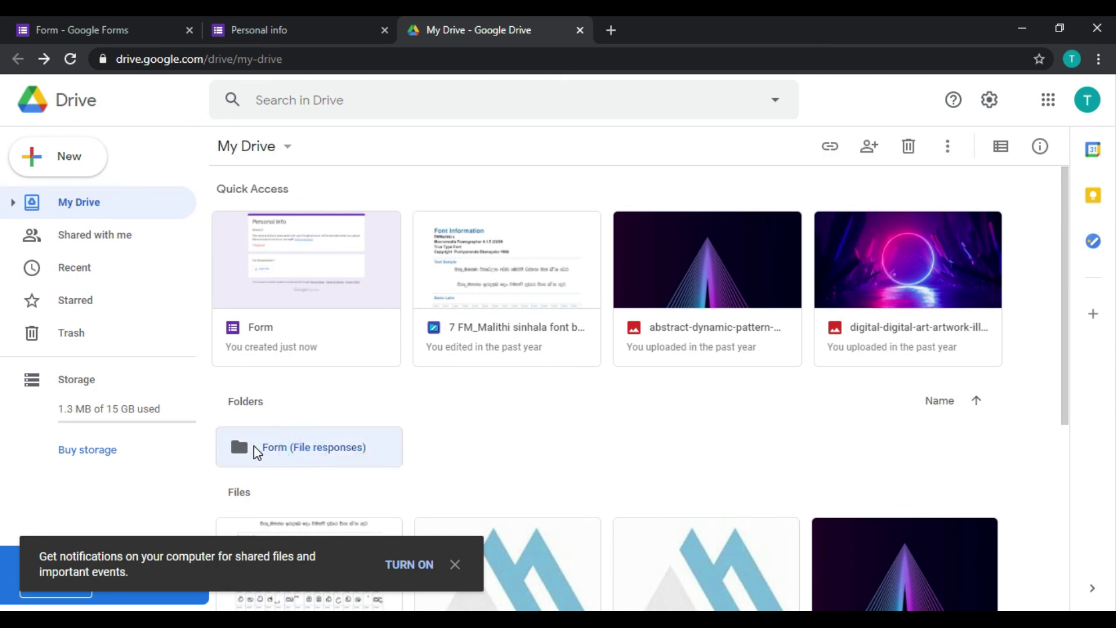
double_click(274, 455)
double_click(285, 241)
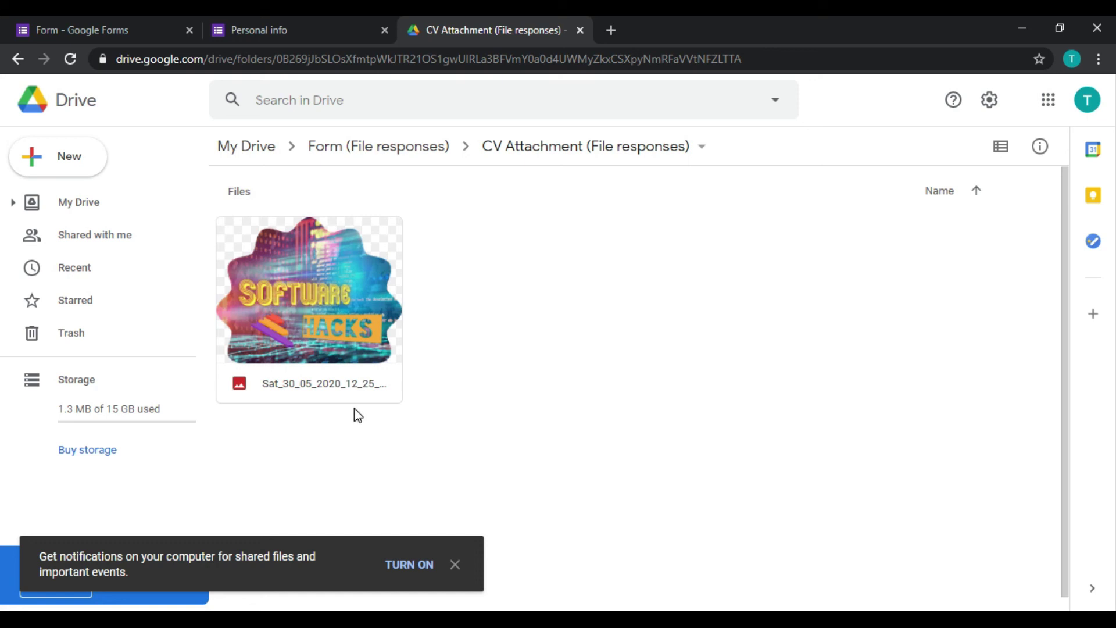
Close the submitted form preview and delete the CV Attachment question in the form editor.
click(261, 29)
click(385, 30)
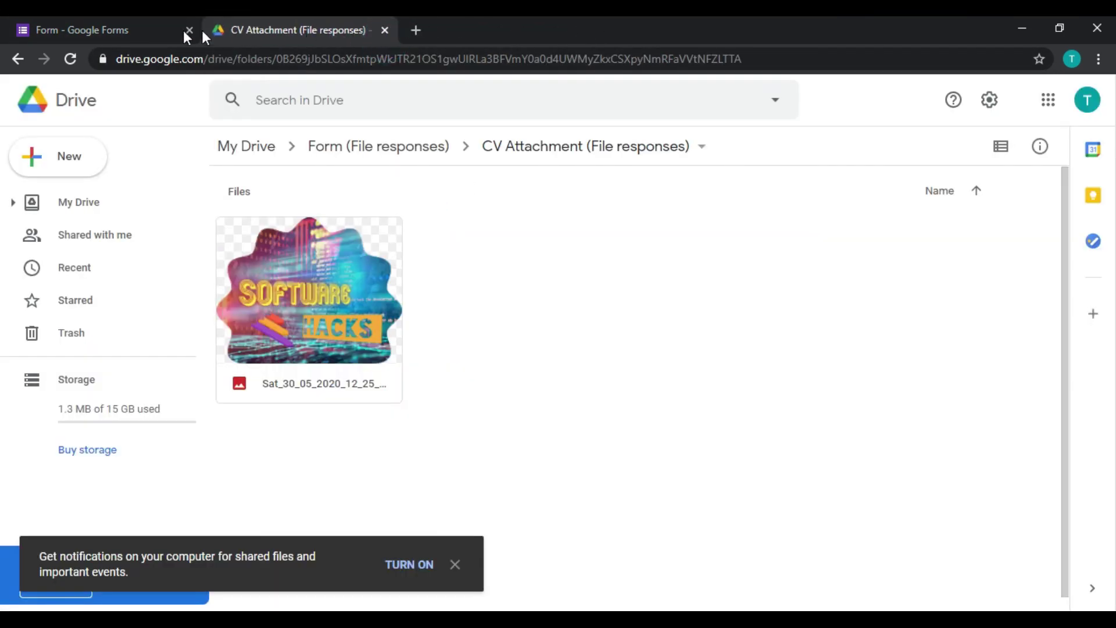
click(117, 29)
scroll(739, 559, down, 1)
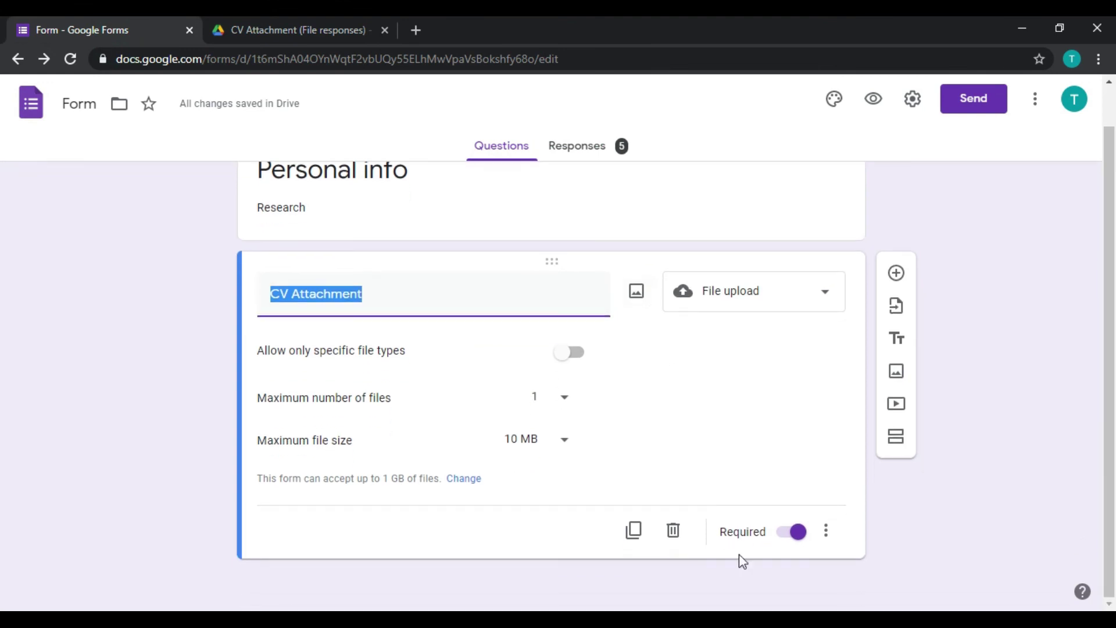
click(672, 531)
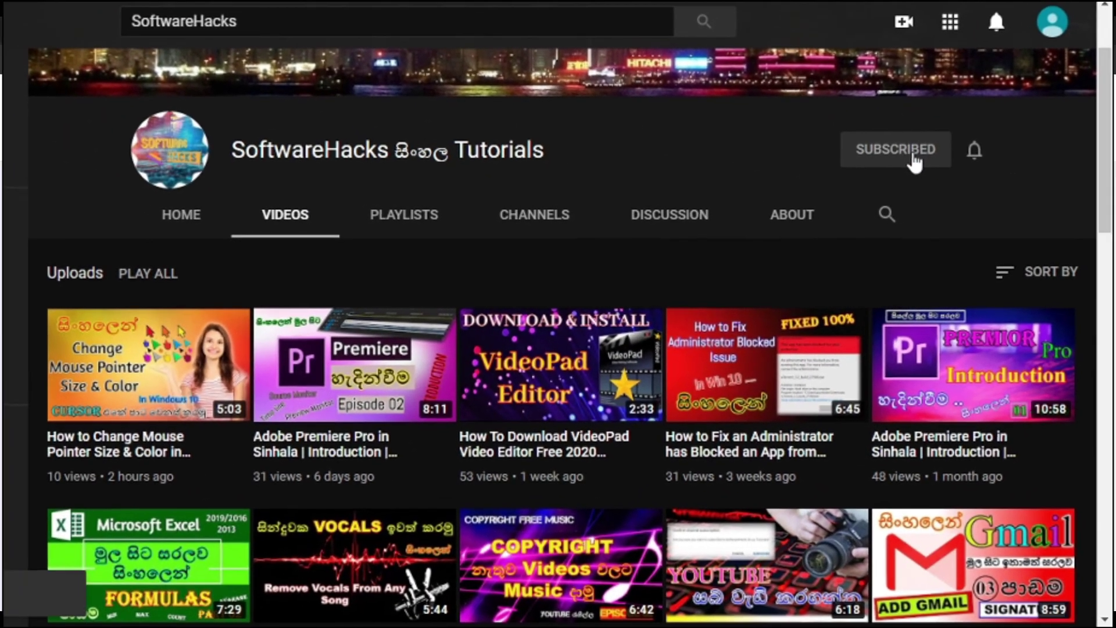
Set the notifications for the subscribed SoftwareHacks channel on YouTube to All.
click(975, 149)
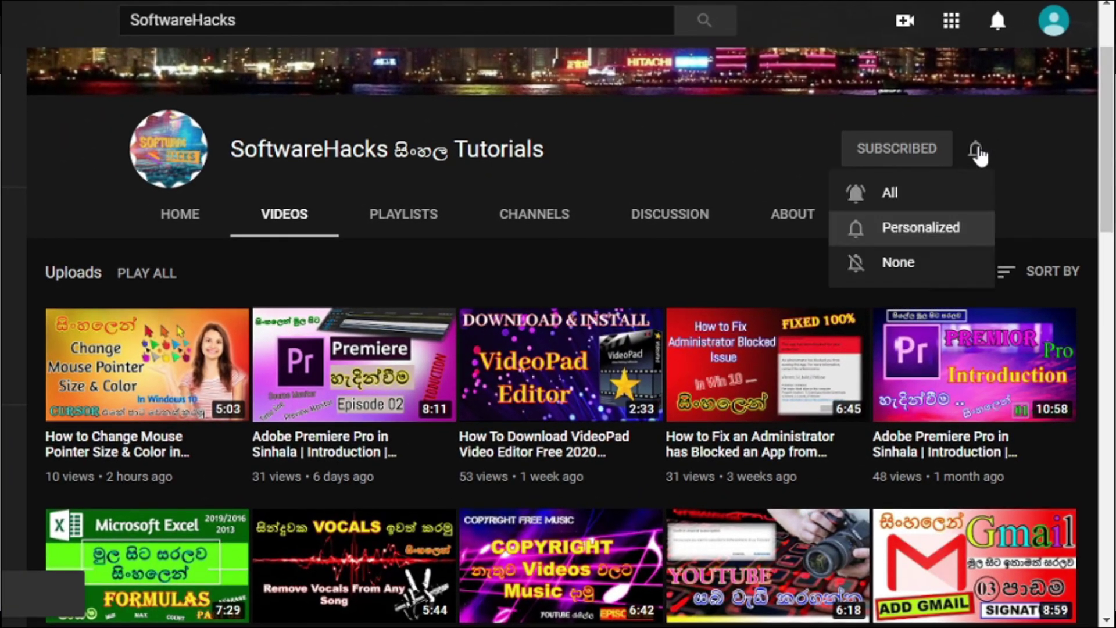
click(911, 198)
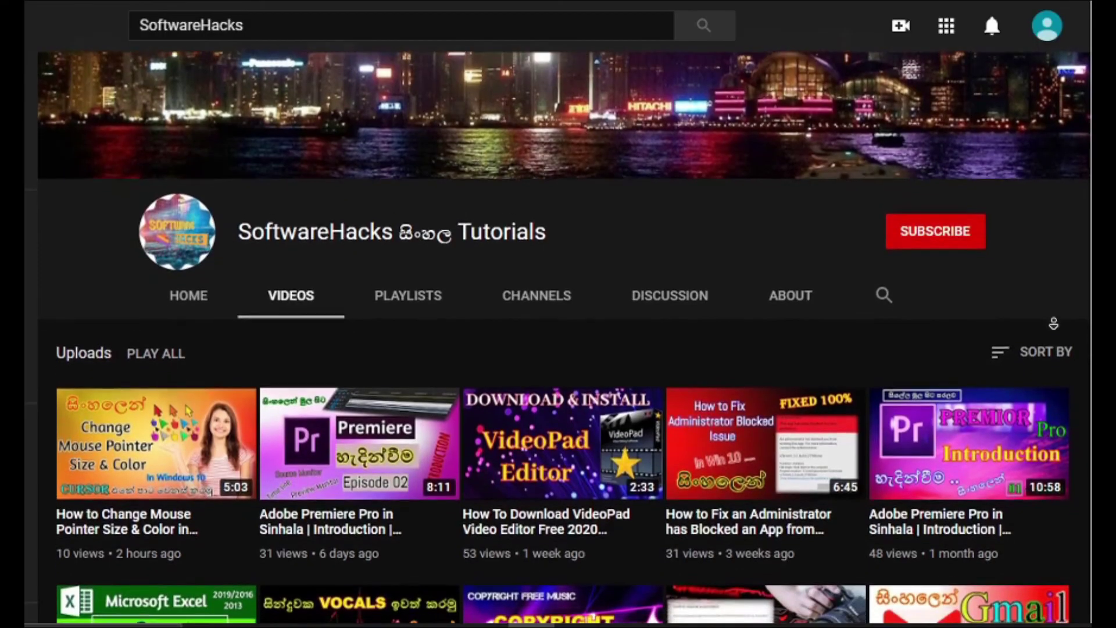
scroll(1053, 323, down, 4)
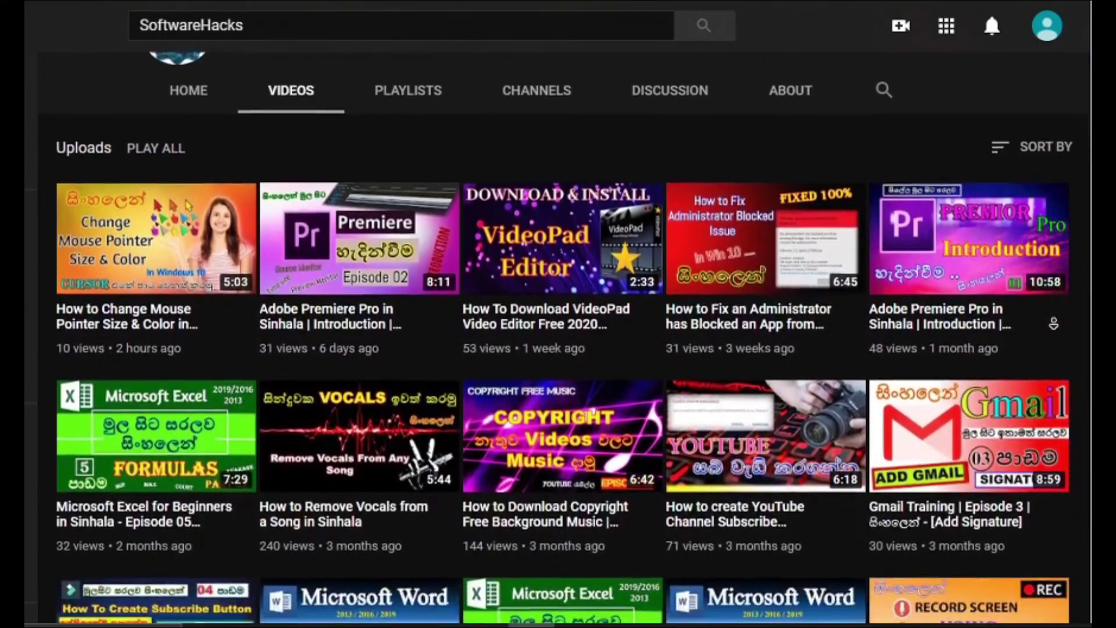
scroll(1053, 323, down, 4)
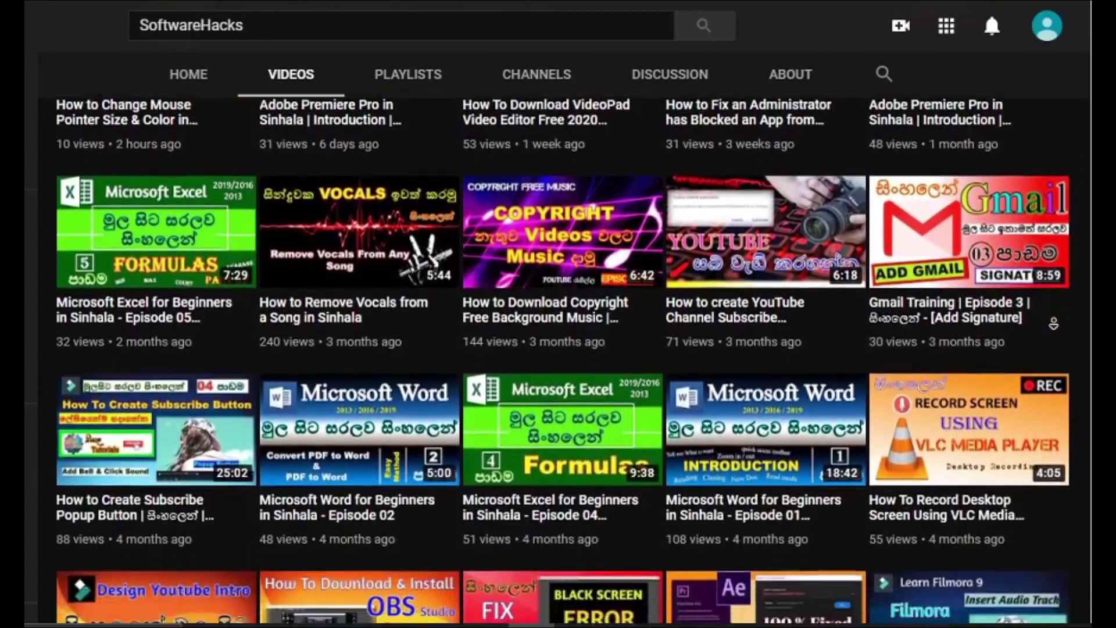
scroll(1053, 323, down, 4)
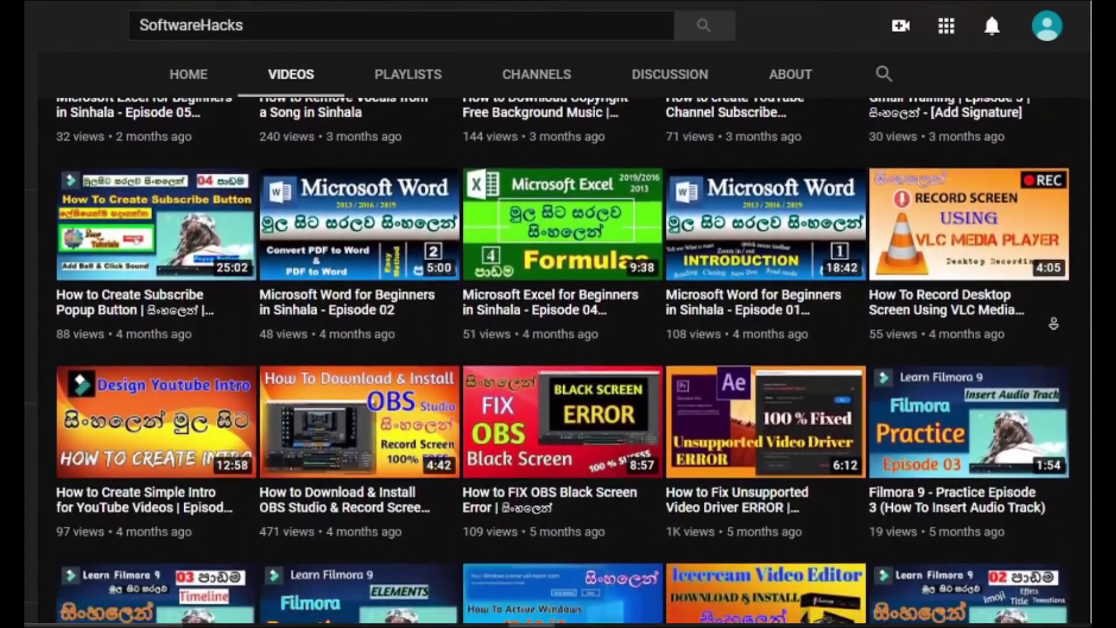
scroll(1053, 323, down, 4)
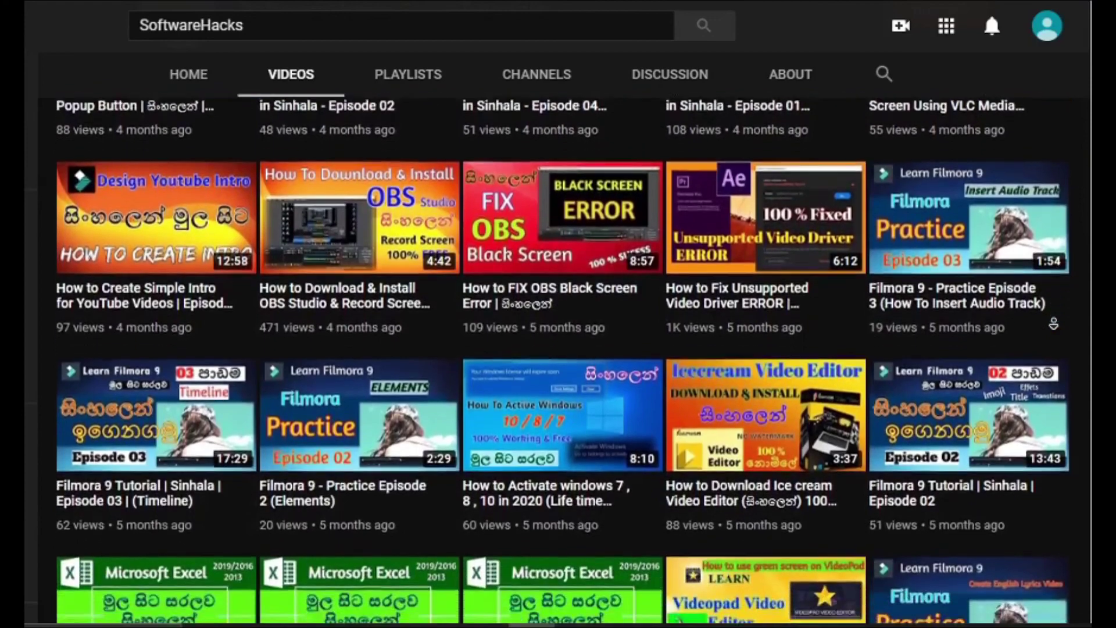
scroll(1053, 323, down, 2)
scroll(1053, 324, down, 4)
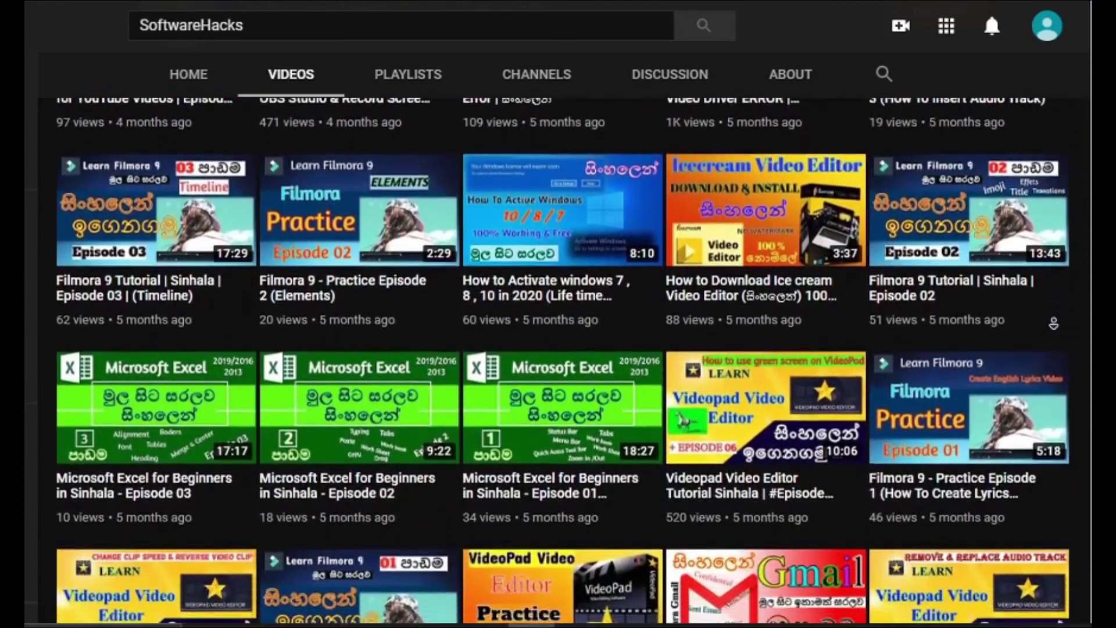
scroll(562, 360, down, 2)
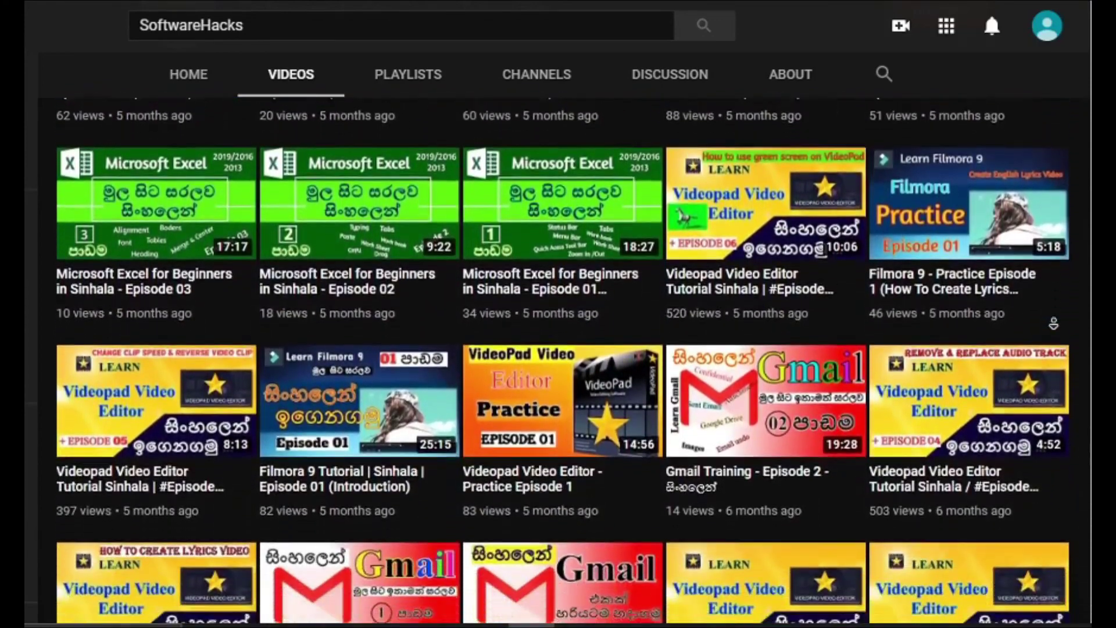